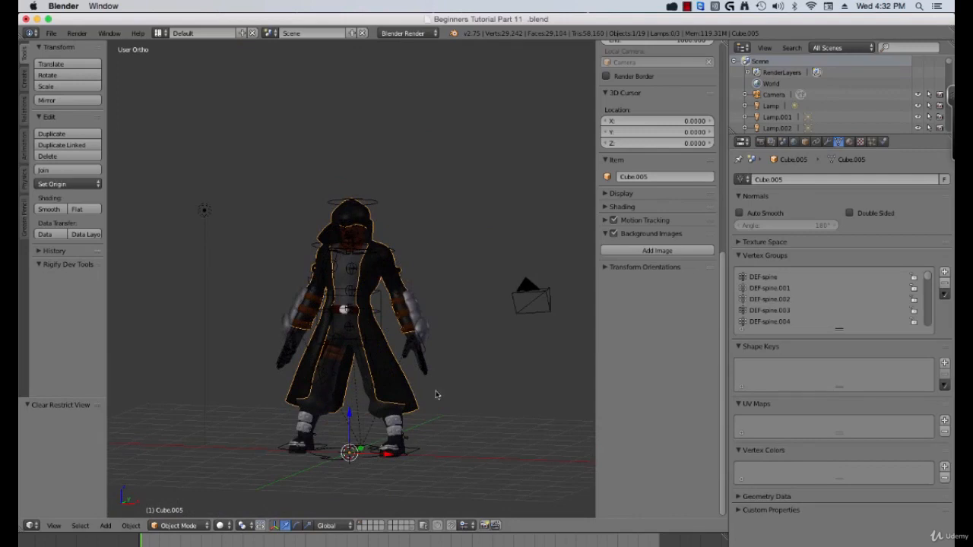
- Add a Basis shape key to the selected hooded coat mesh, viewed from the front
key("KP_1")
scroll(430, 304, "up", 5)
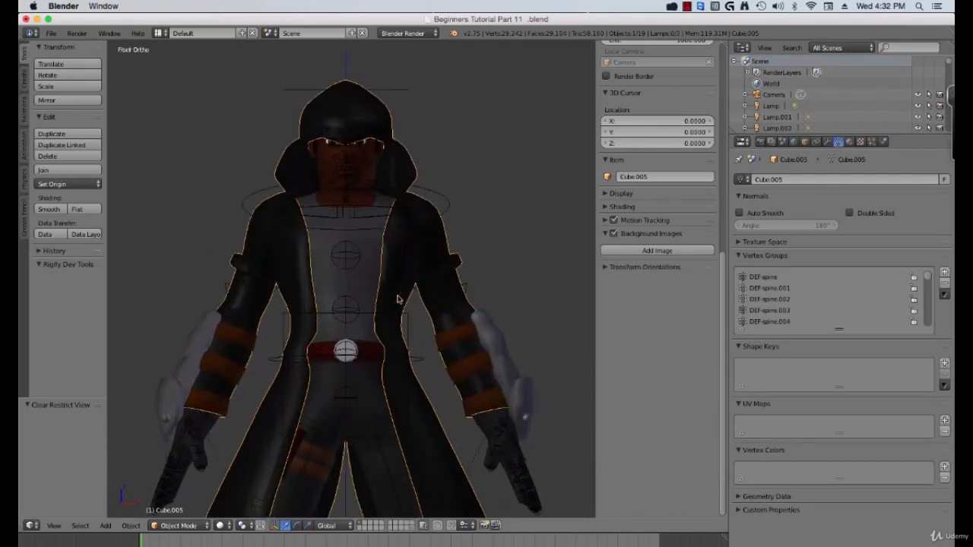
mouse_move(432, 274)
middle_mouse_down("shift")
mouse_move(450, 292)
mouse_move(428, 281)
mouse_move(437, 285)
middle_mouse_up("shift")
scroll(440, 288, "up", 1)
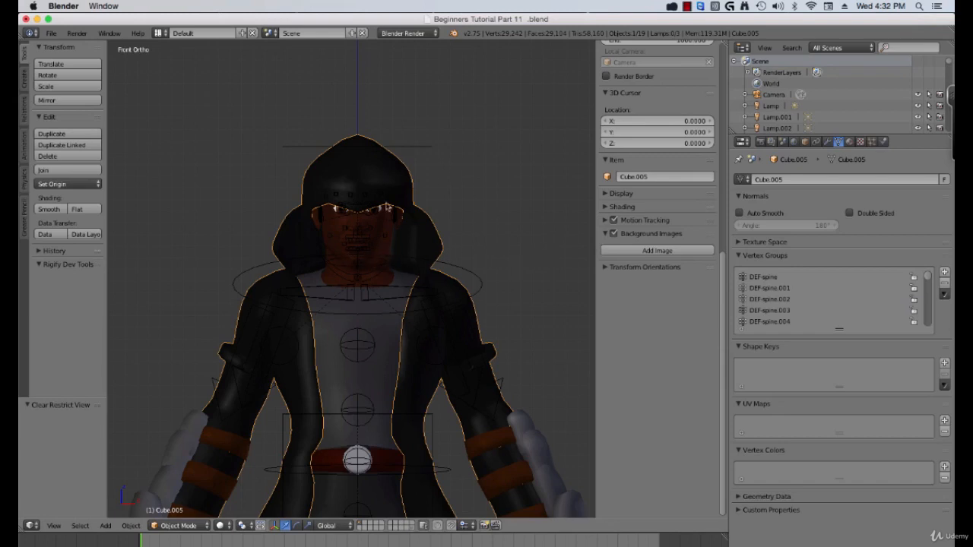
scroll(399, 222, "up", 2)
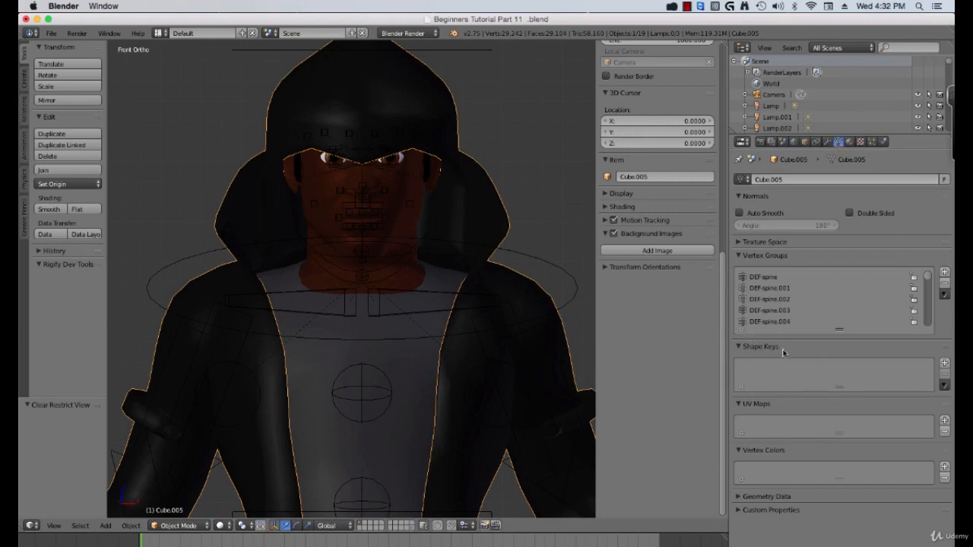
left_click(944, 363)
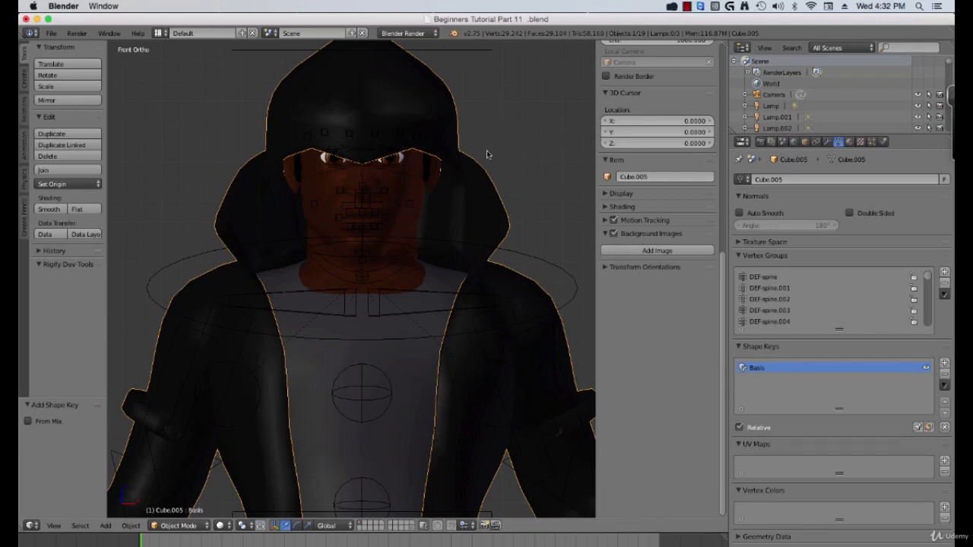
- Add a second shape key to the coat and name it Collar Wind Blow Left
left_click(943, 366)
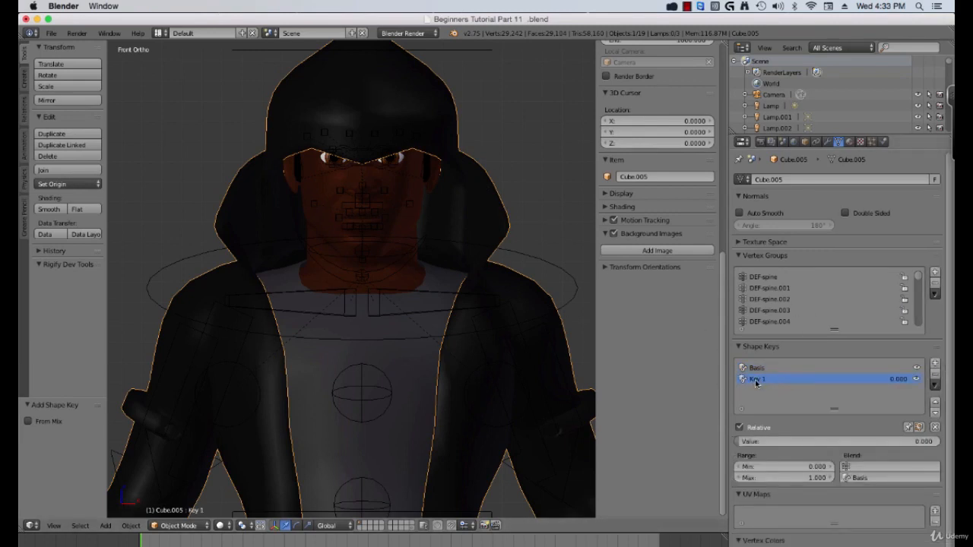
double_click(758, 379)
type("Collar Wind Blow Left")
key("Return")
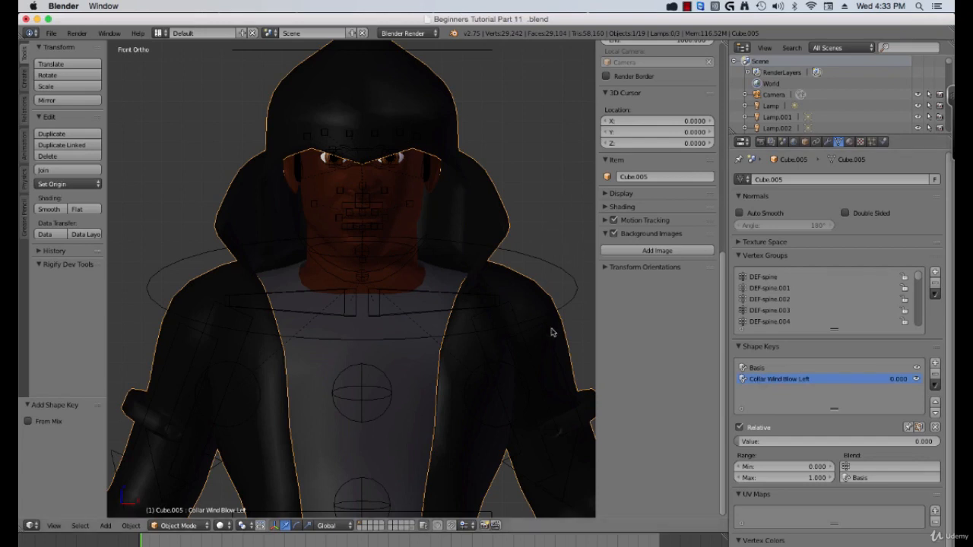
- In Edit Mode, try pulling the collar's outermost vertex on the character's left side outward by about 0.487 along X
key("Tab")
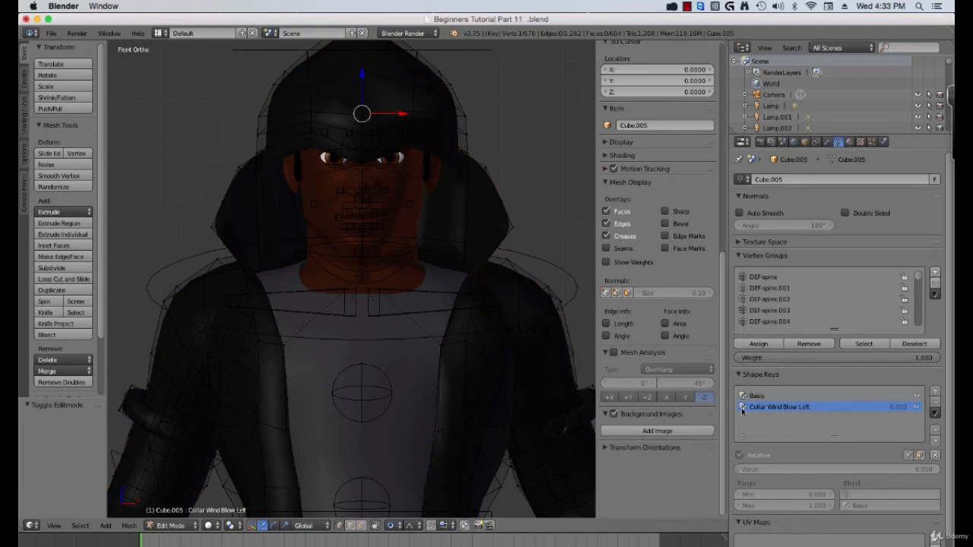
left_click(513, 227)
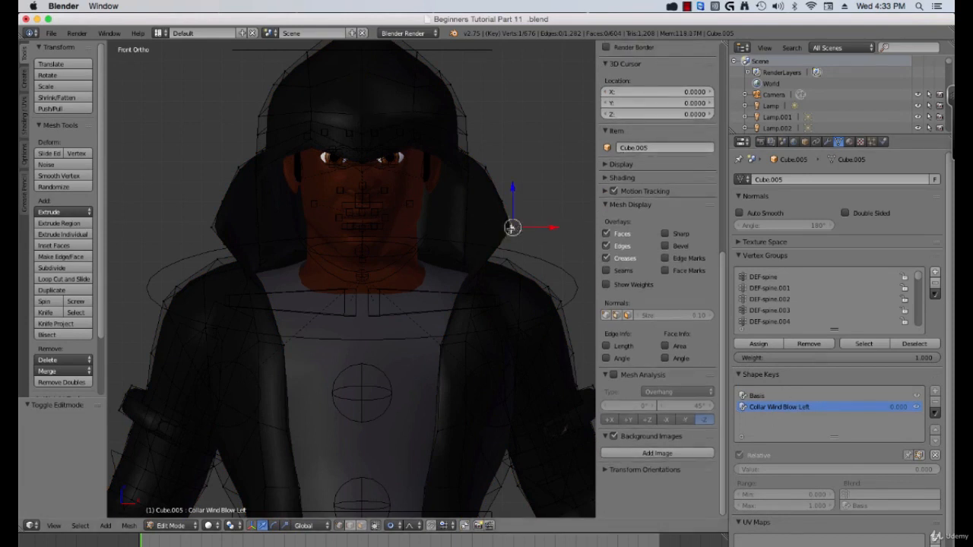
key("g")
right_click(546, 232)
left_click(23, 82)
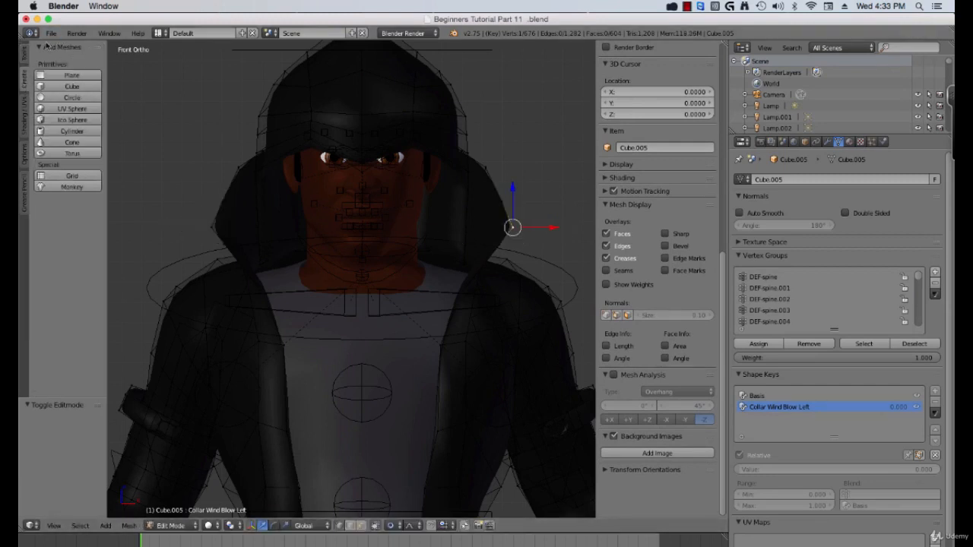
left_click(28, 110)
left_click(27, 152)
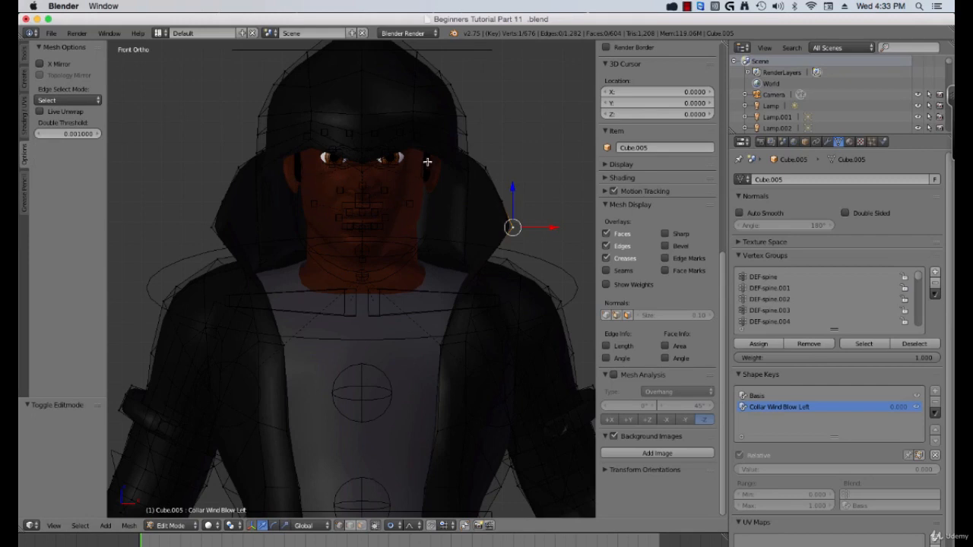
key("g")
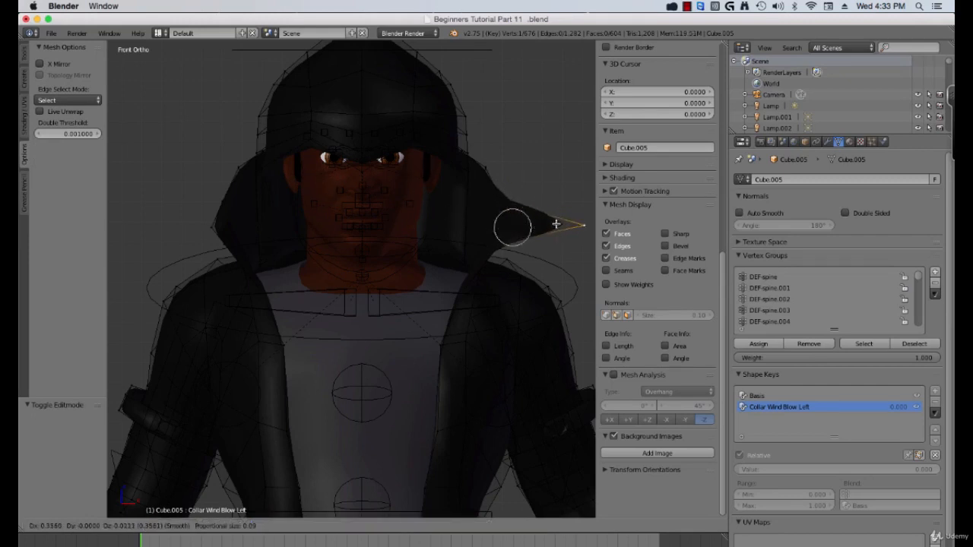
left_click(586, 221)
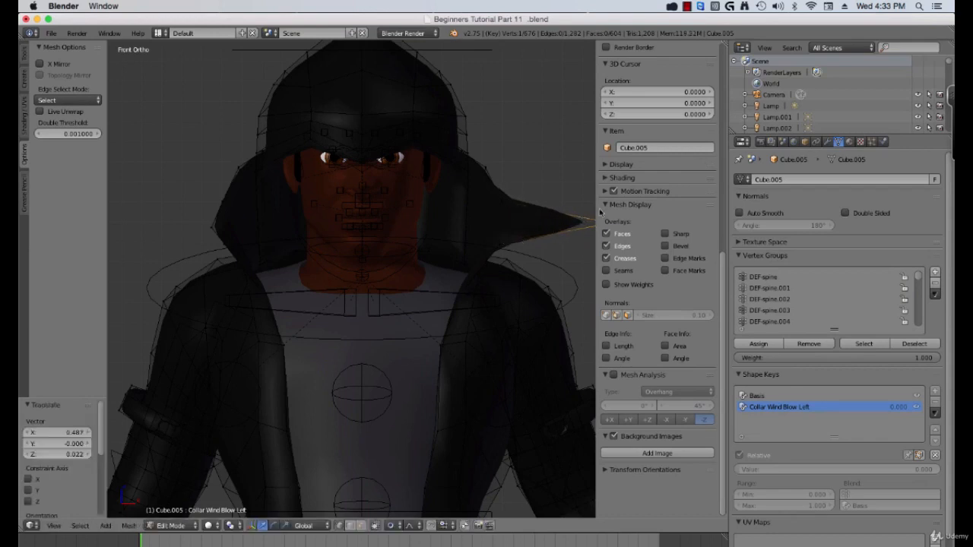
- Test the shape key's value in Object Mode, and undo the single-vertex move back in Edit Mode
key("Tab")
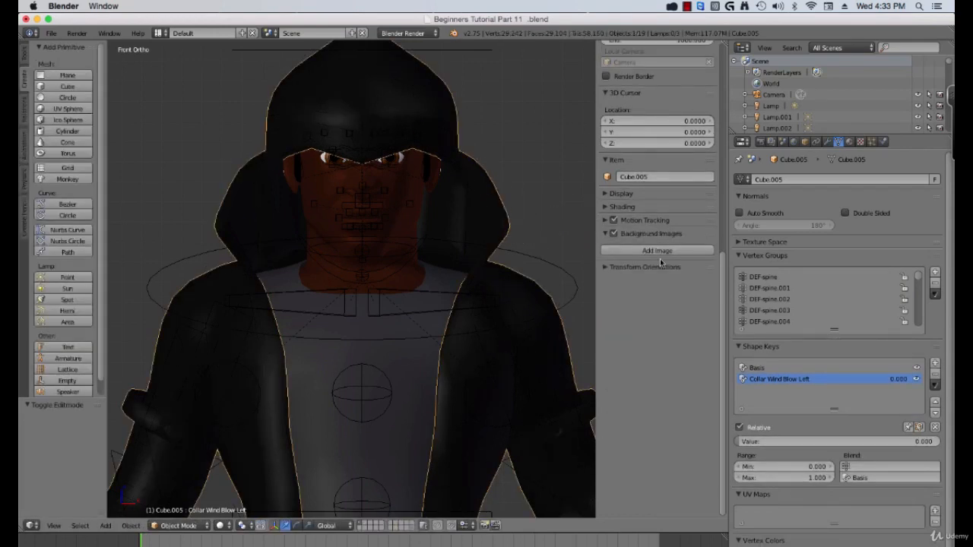
left_click_drag(760, 442, 738, 441)
key("Tab")
key("ctrl+z")
key("ctrl+z")
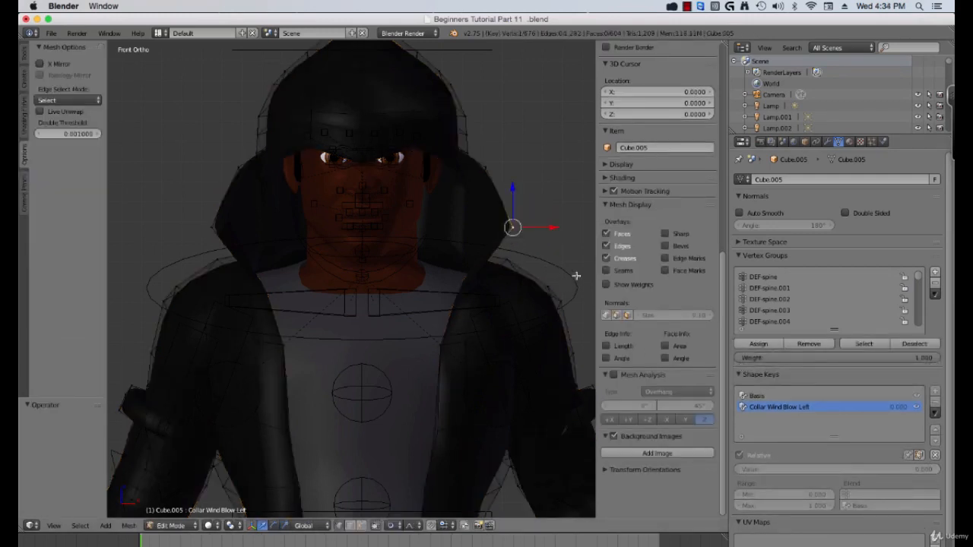
- Move the collar's rim edge loop about 0.113 along X and 0.023 along Z, using smooth proportional editing with an enlarged influence
right_click(507, 209, "alt")
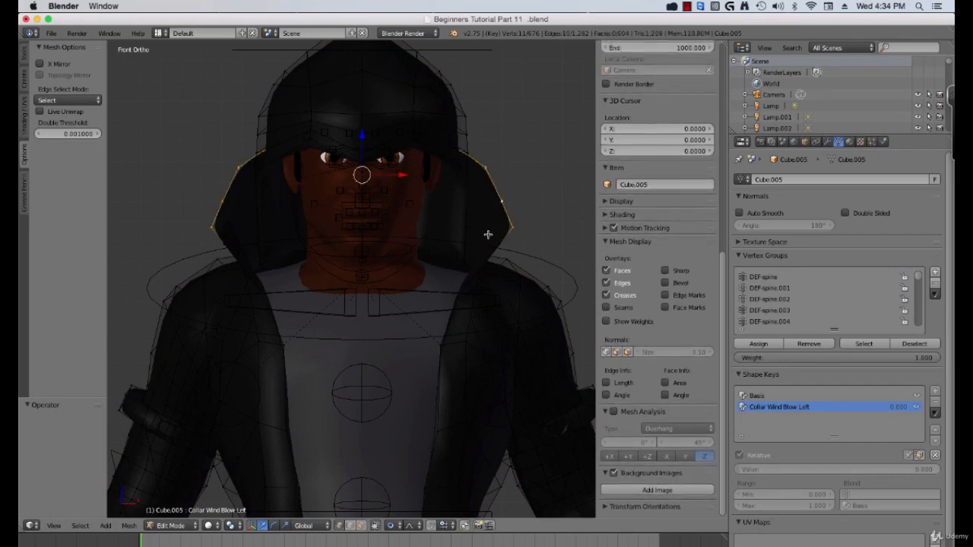
left_click(394, 525)
left_click(407, 476)
scroll(404, 304, "down", 2)
key("g")
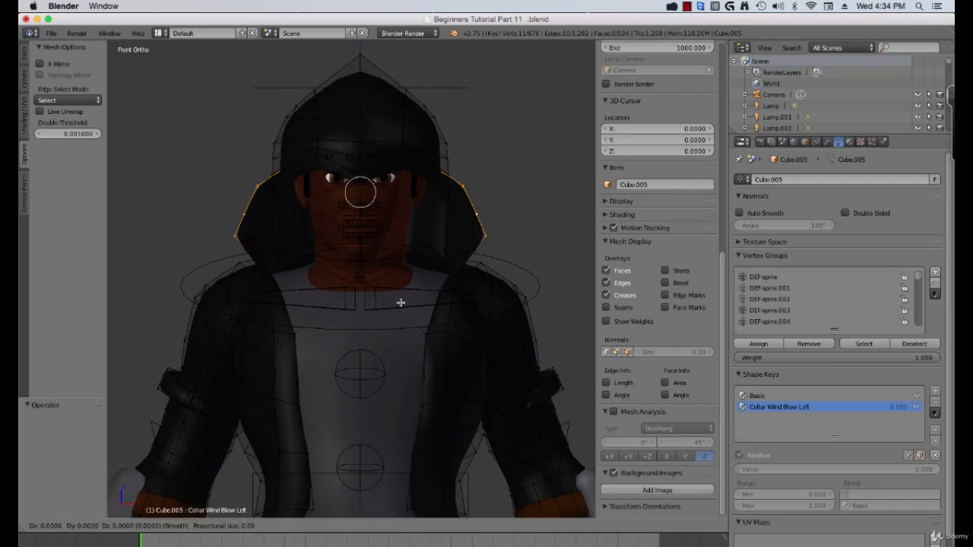
scroll(404, 304, "down", 2)
scroll(404, 304, "down", 8)
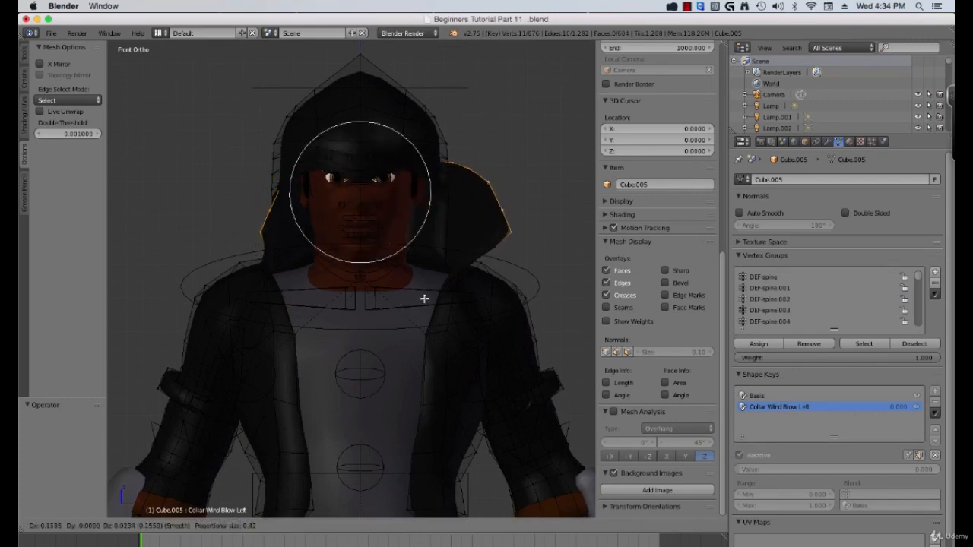
left_click(417, 299)
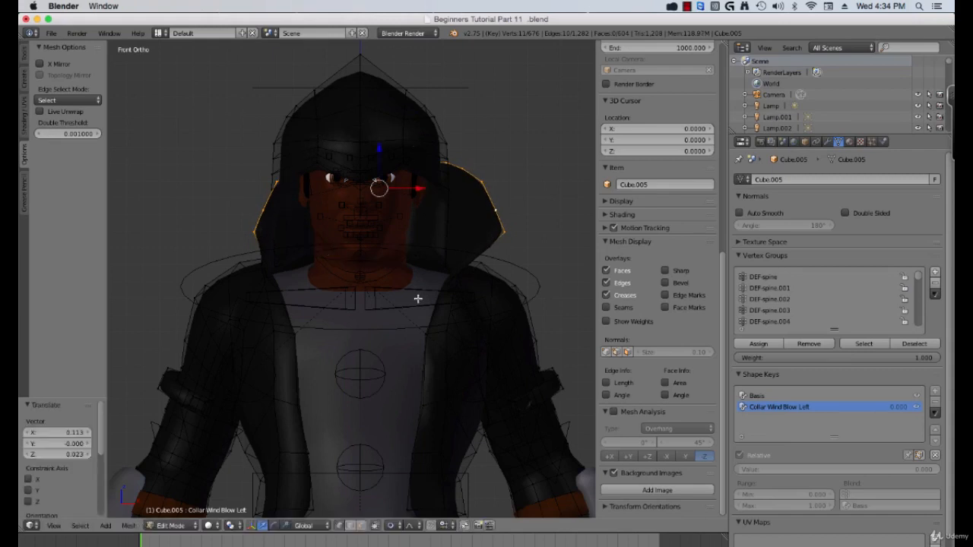
- Pull the collar's outermost left-side vertex outward about 0.23 along X with a proportional size of about 0.56
right_click(507, 234)
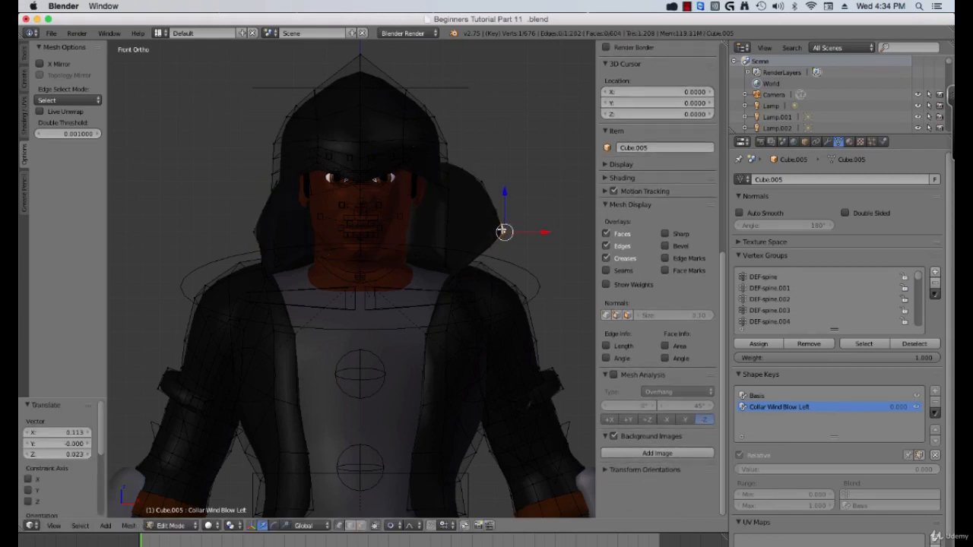
key("g")
scroll(495, 270, "down", 3)
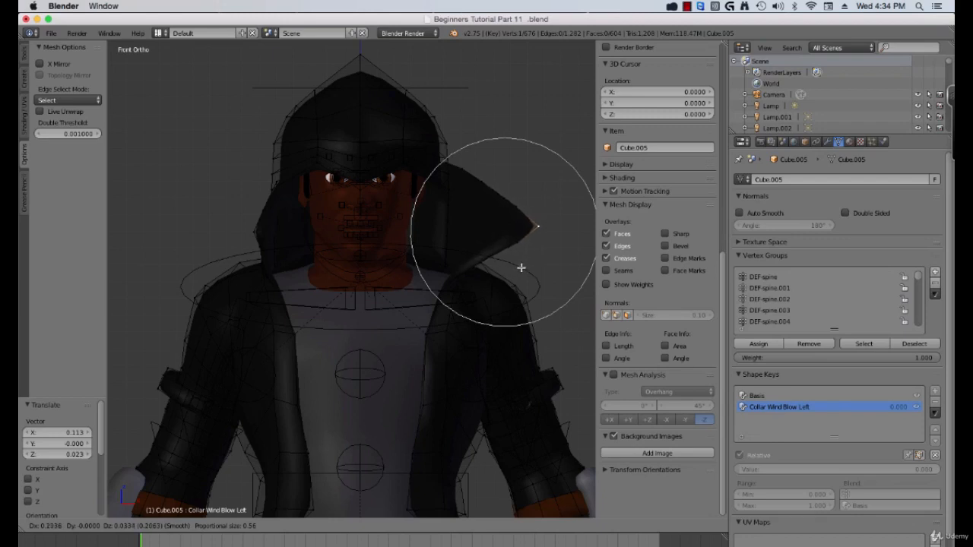
left_click(521, 268)
- Test the Collar Wind Blow Left shape key in Object Mode, leaving its value at 0.155
key("Tab")
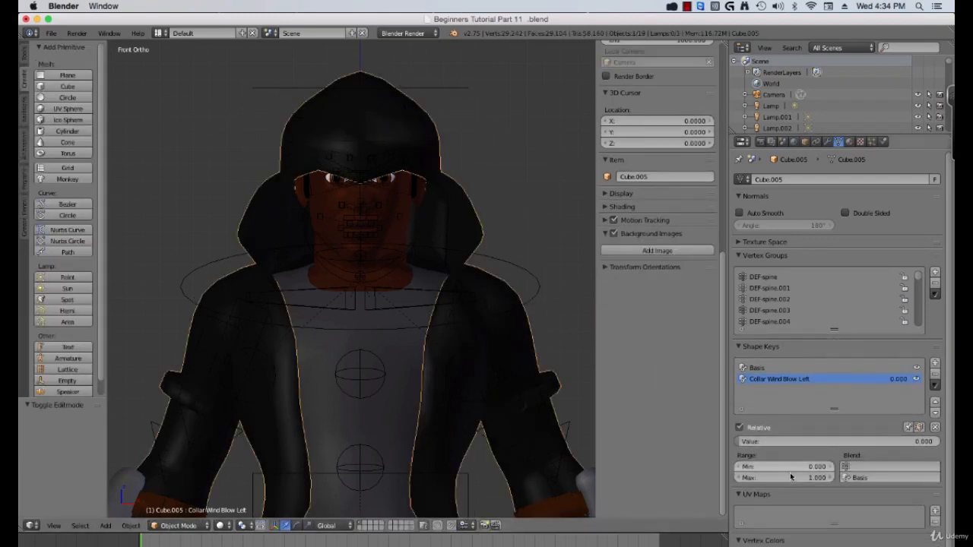
left_click_drag(798, 441, 768, 441)
mouse_move(387, 270)
middle_mouse_down()
mouse_move(494, 278)
mouse_move(398, 289)
mouse_move(365, 270)
mouse_move(378, 272)
middle_mouse_up()
key("KP_1")
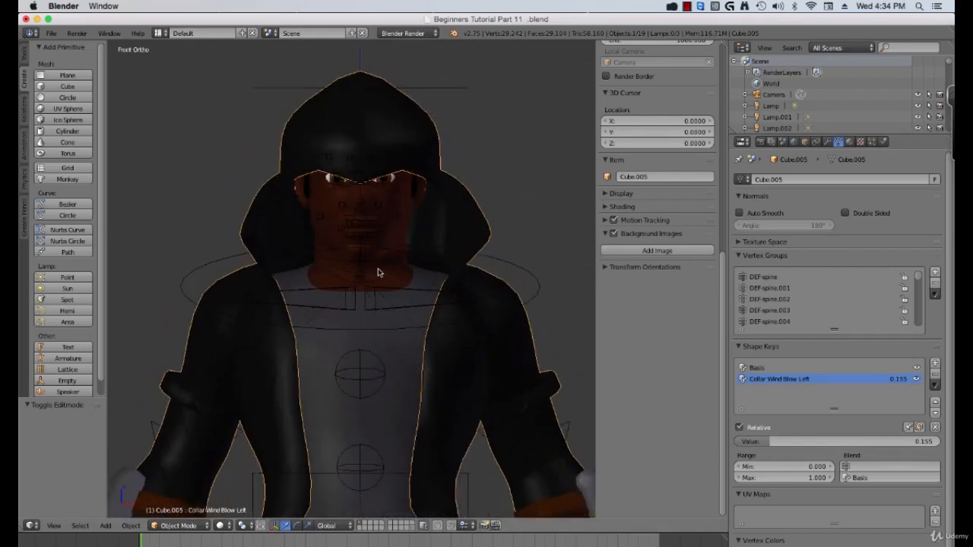
scroll(450, 307, "down", 1)
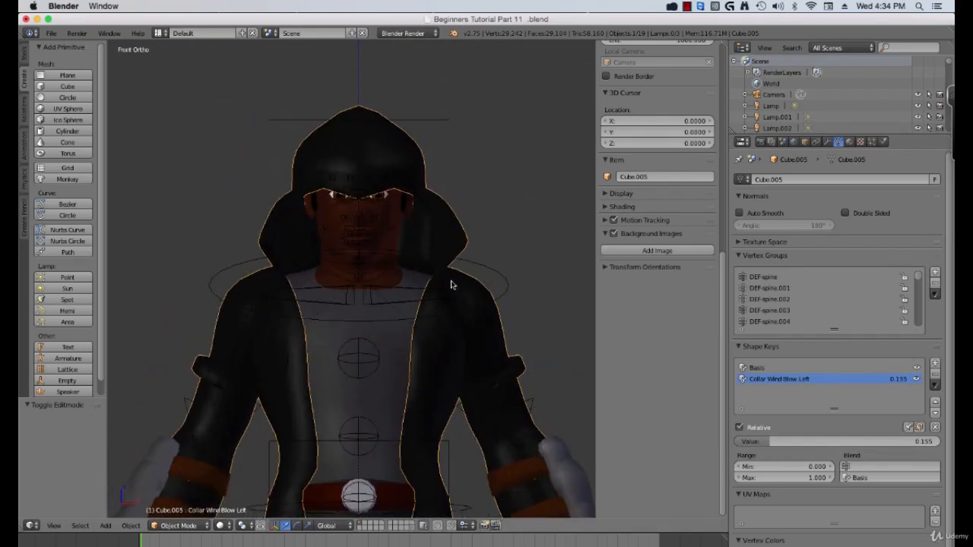
- Nudge the collar's rim loop slightly back along X in Edit Mode, and return the shape key's value to 0 in Object Mode
key("Tab")
key("l")
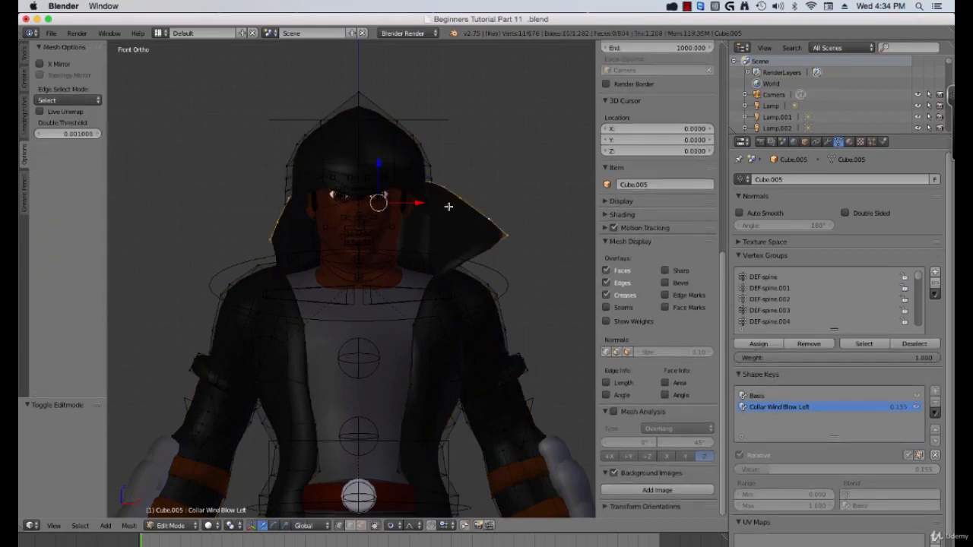
left_click_drag(427, 202, 419, 203)
key("Tab")
scroll(351, 217, "up", 1)
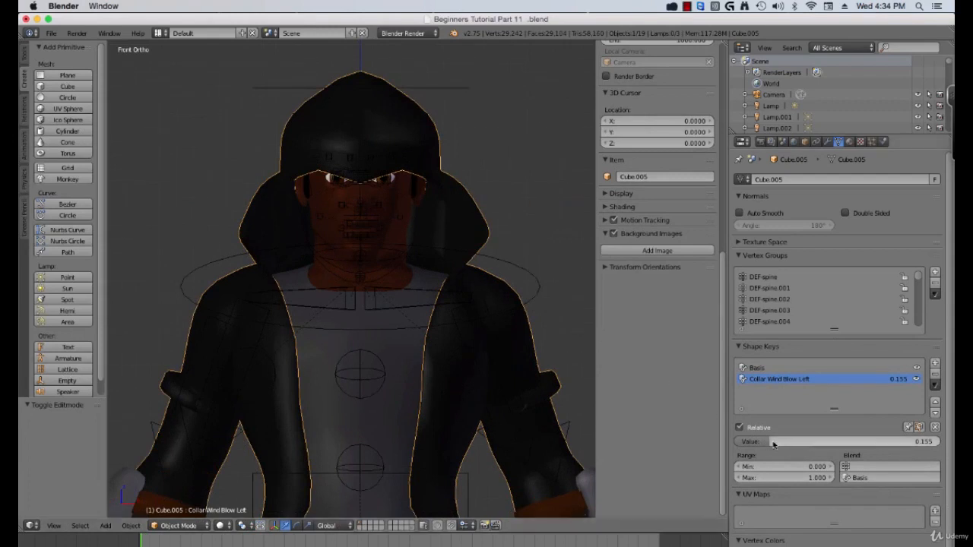
left_click_drag(773, 442, 752, 442)
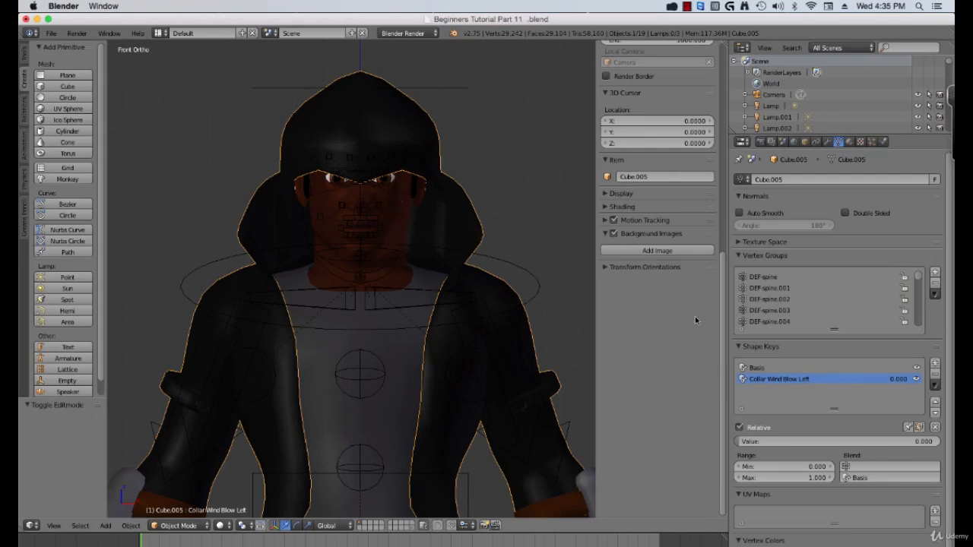
- Add another shape key to the coat and name it Collar Wind Blow Right
left_click(935, 364)
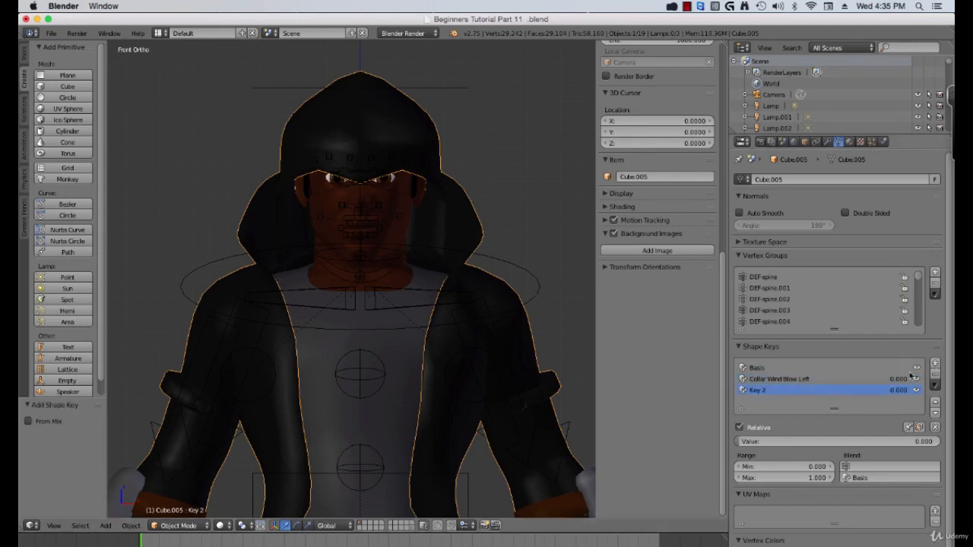
left_click(774, 380)
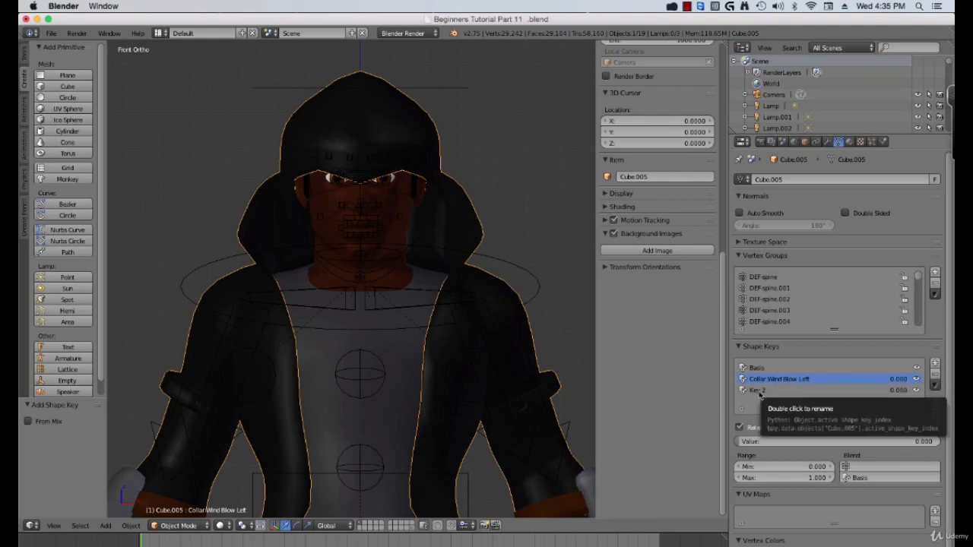
left_click(760, 391)
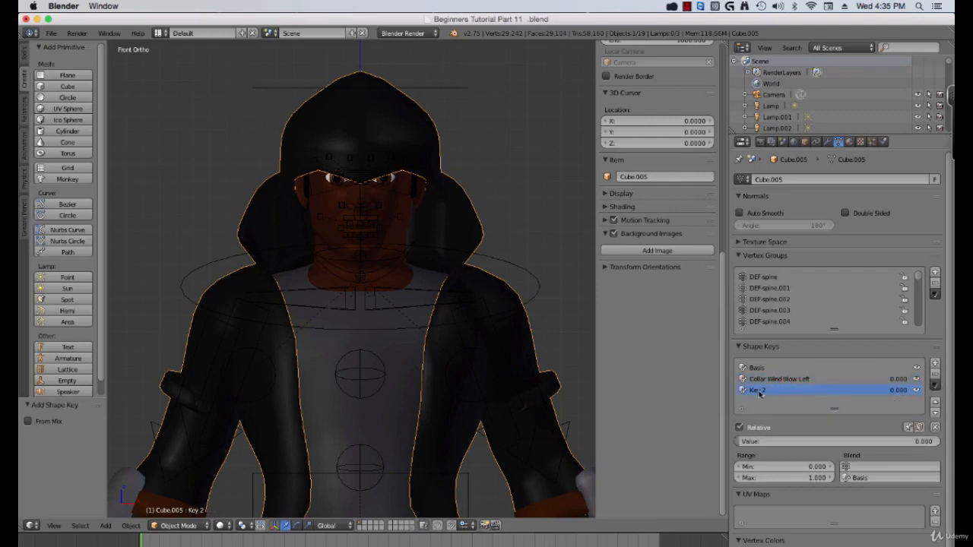
type("Collar Wind Blow Left")
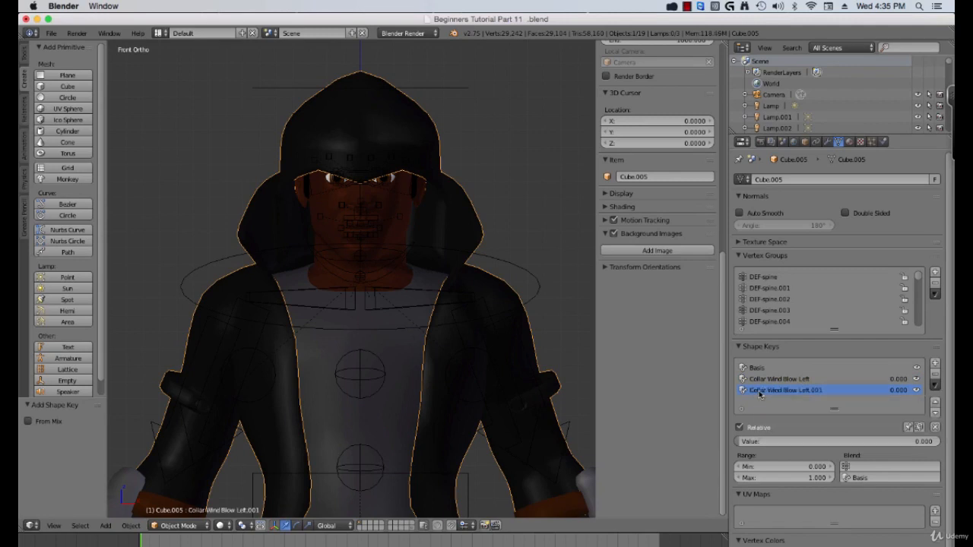
double_click(823, 392)
key("ctrl+c")
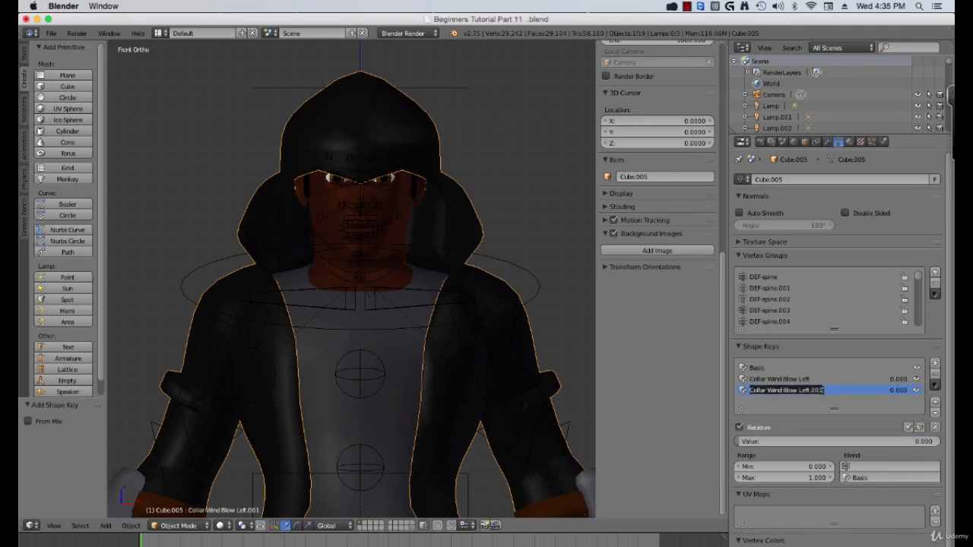
left_click(824, 390)
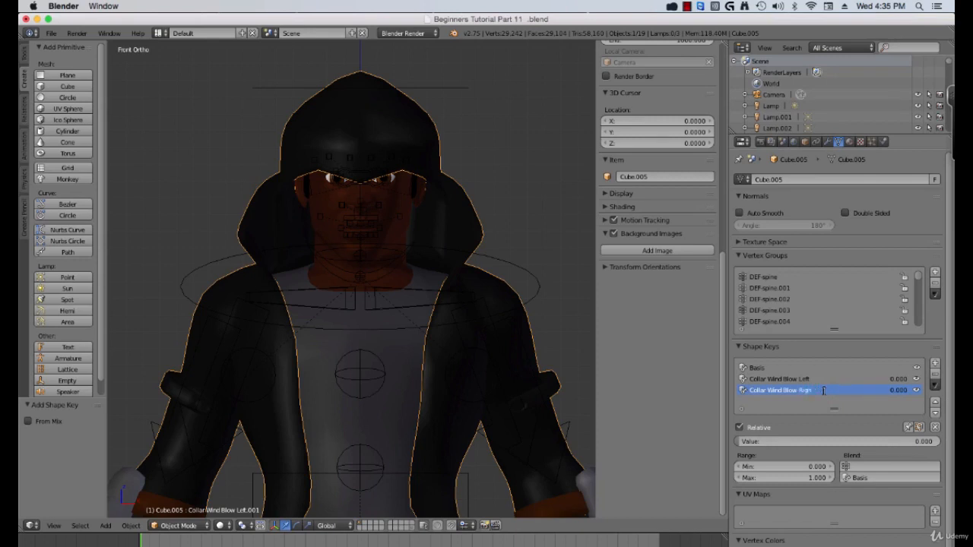
key("Return")
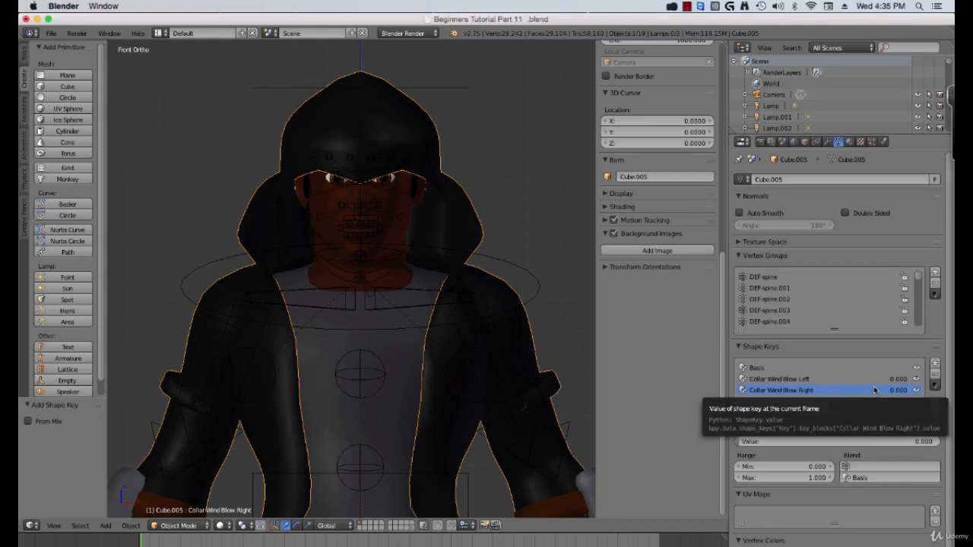
- Remove the Collar Wind Blow Right shape key and set the value of Collar Wind Blow Left to 1.000
left_click(934, 373)
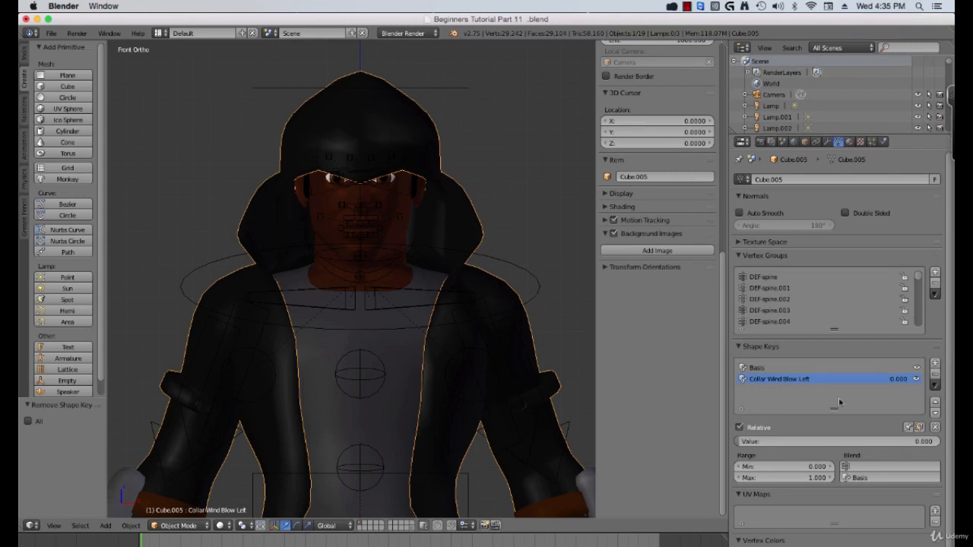
left_click_drag(752, 442, 941, 441)
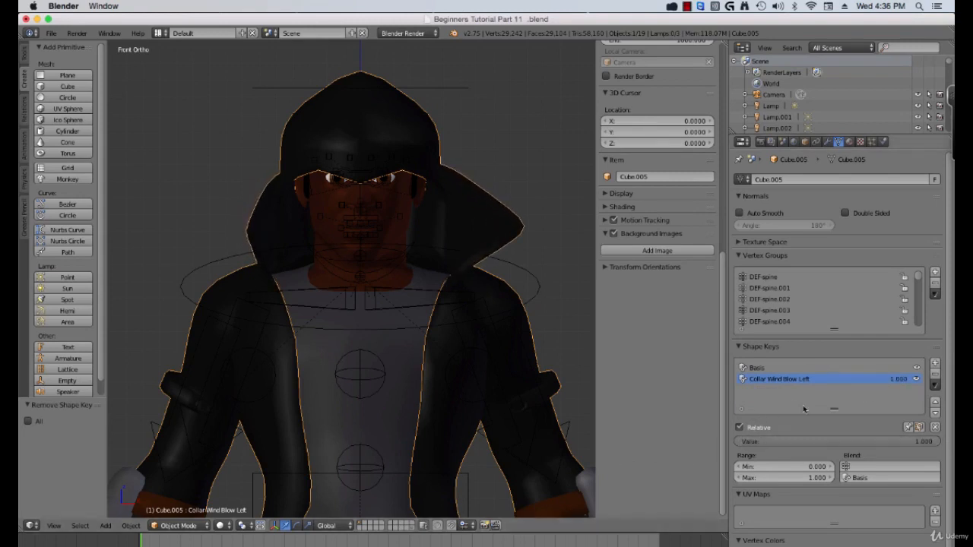
- Create a new shape key from the current mix and name it Collar Wind Blow Right
left_click(935, 385)
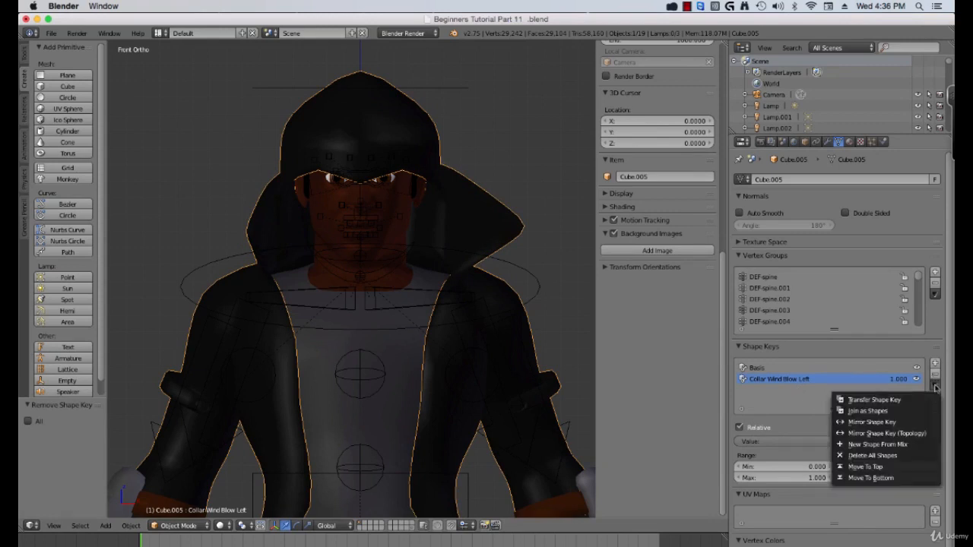
left_click(880, 445)
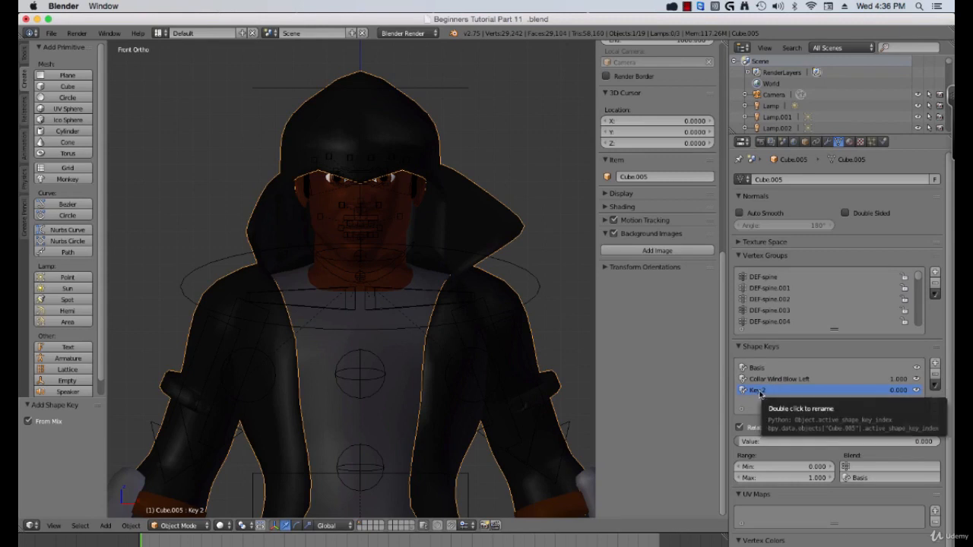
key("ctrl+v")
double_click(826, 391)
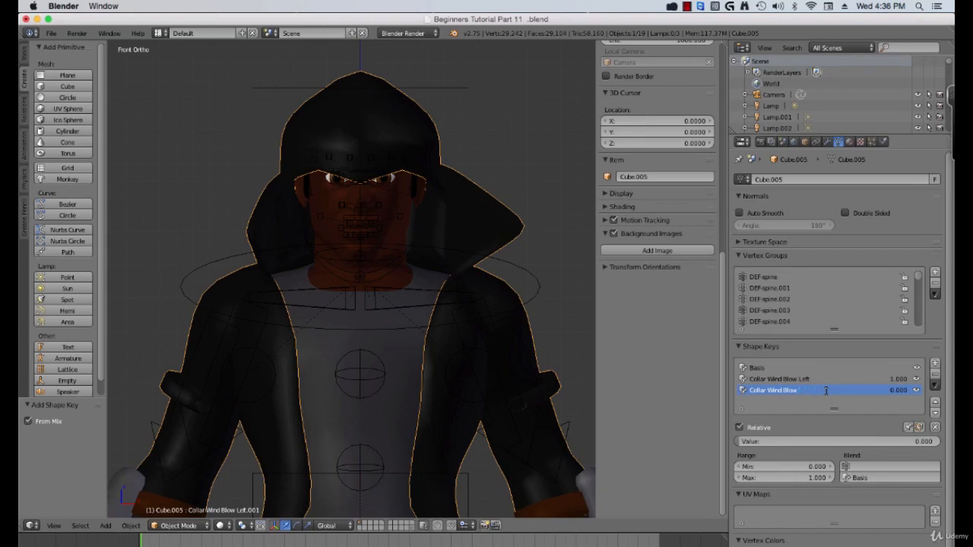
type("t")
key("Return")
- Mirror the Collar Wind Blow Right shape key and test its value with Collar Wind Blow Left set to 0.000
left_click(936, 386)
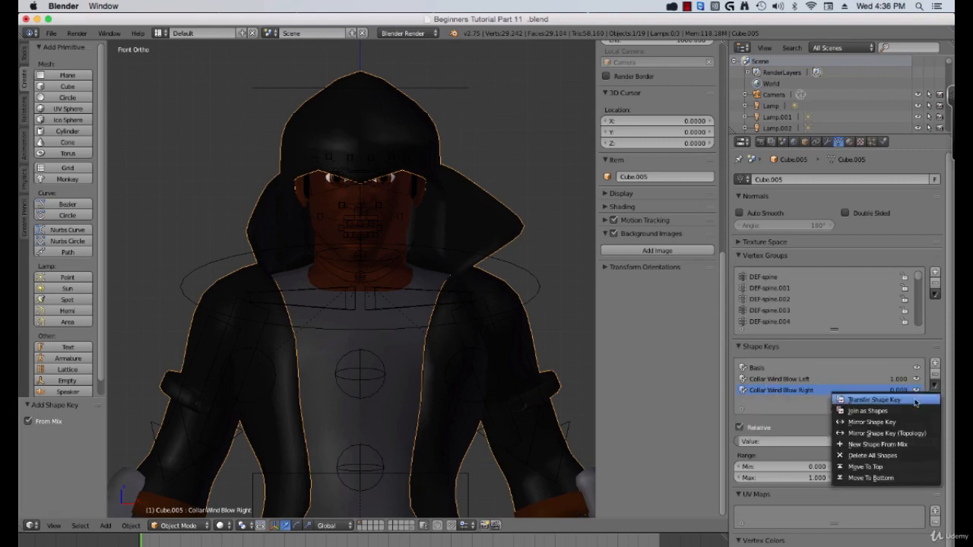
left_click(874, 421)
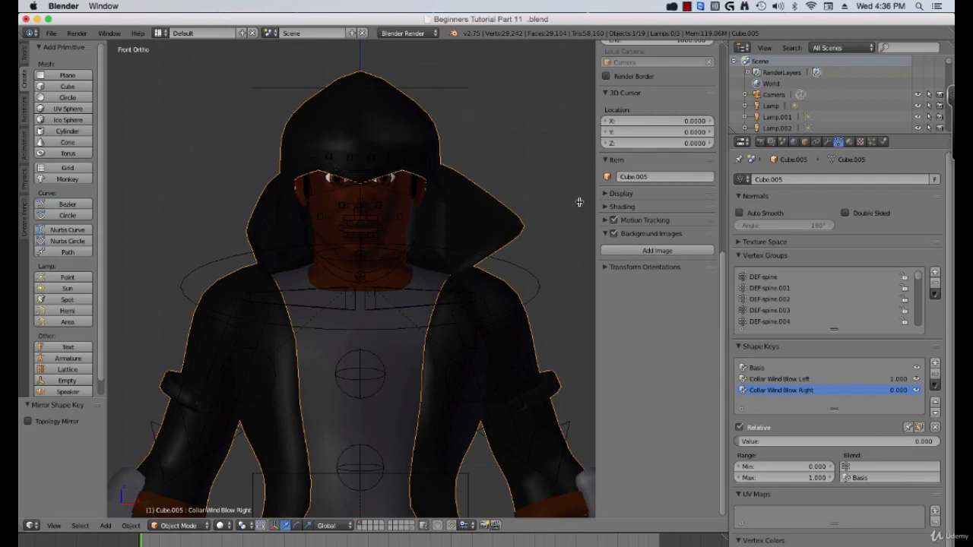
scroll(579, 202, "down", 1)
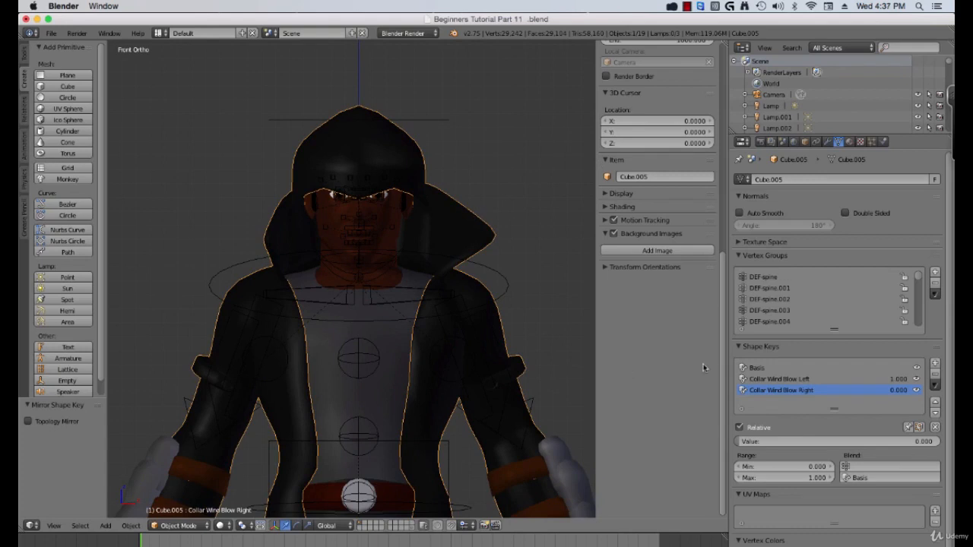
left_click_drag(900, 378, 836, 378)
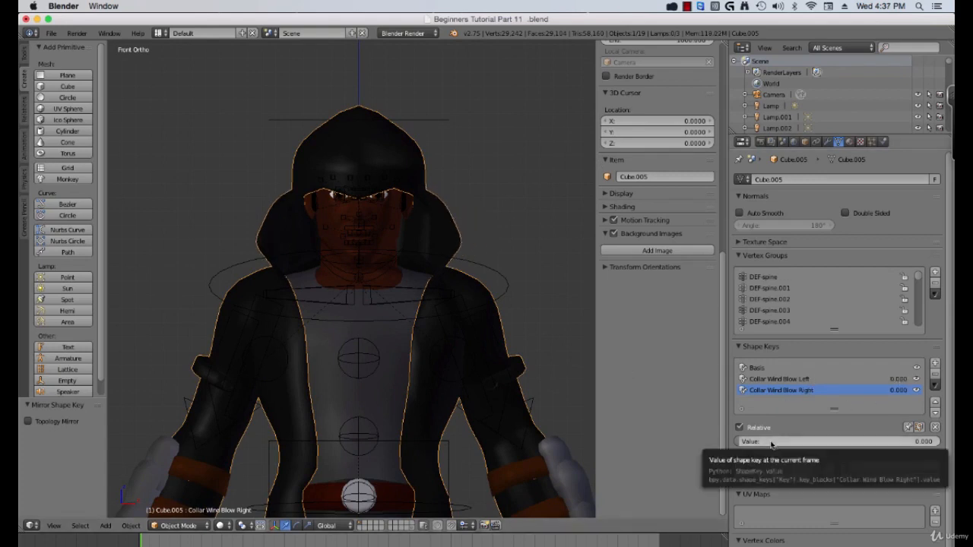
left_click_drag(771, 444, 739, 444)
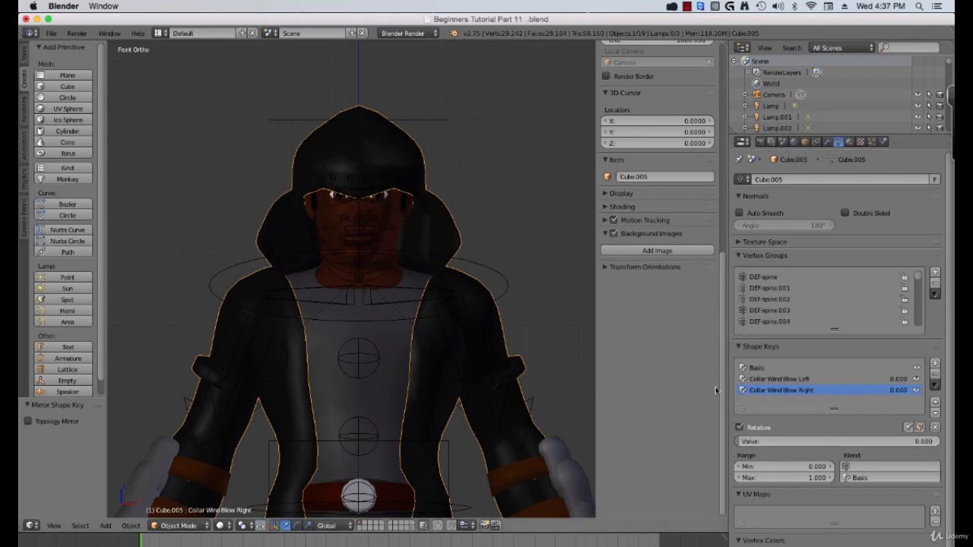
- Add another shape key to the coat and name it Collar Wind Blow Back
middle_click_drag(532, 334, 554, 364)
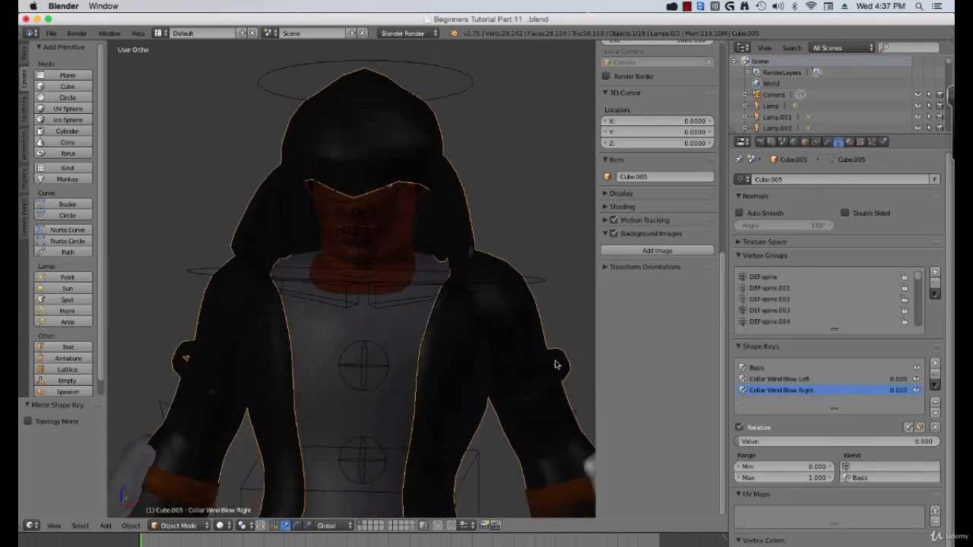
key("KP_1")
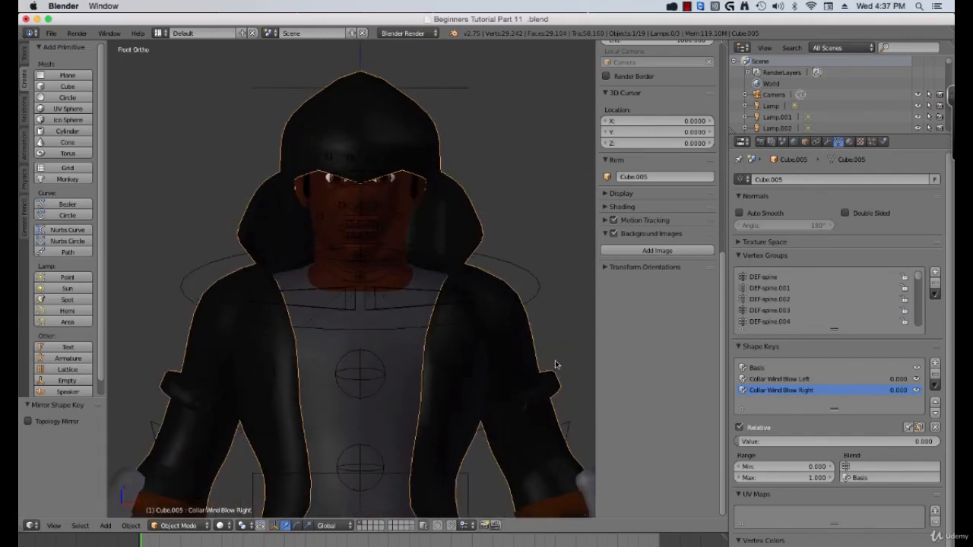
middle_click_drag(556, 365, 458, 260)
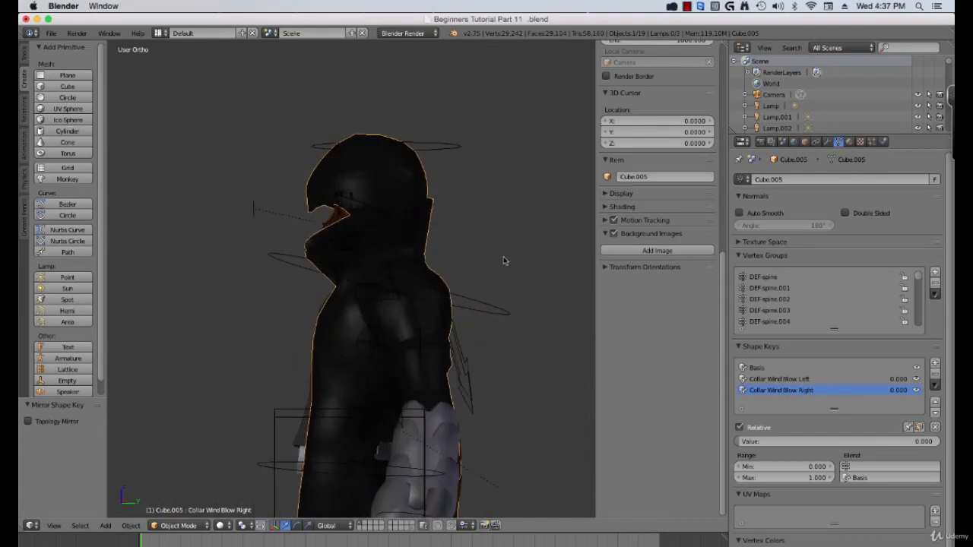
scroll(503, 256, "up", 1)
mouse_move(503, 256)
middle_mouse_down()
mouse_move(526, 266)
mouse_move(518, 264)
middle_mouse_up()
scroll(507, 263, "up", 1)
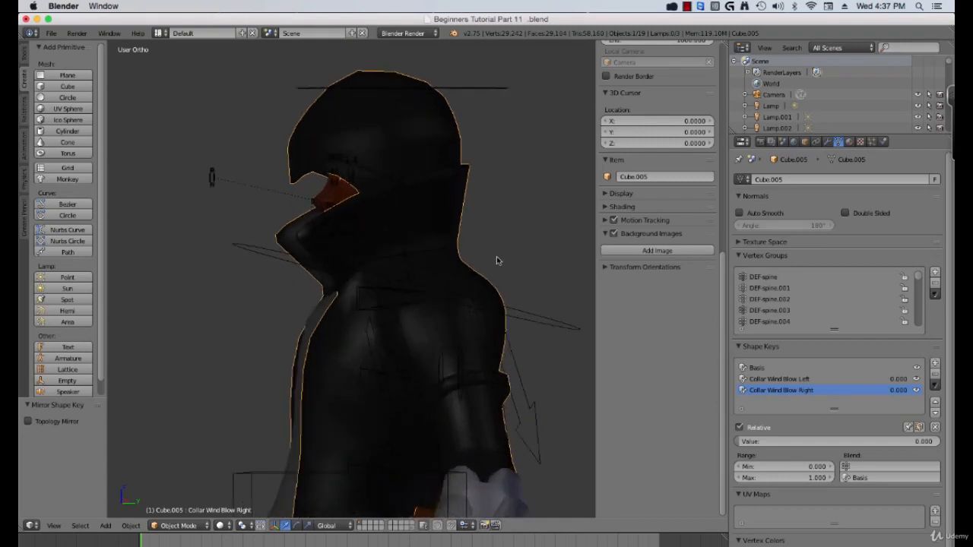
key("Tab")
key("Tab")
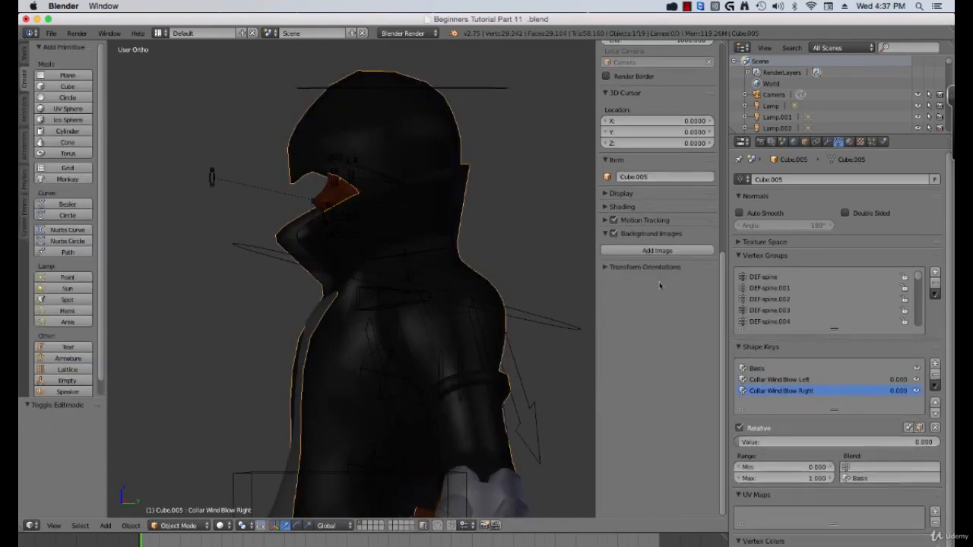
left_click(935, 363)
double_click(758, 403)
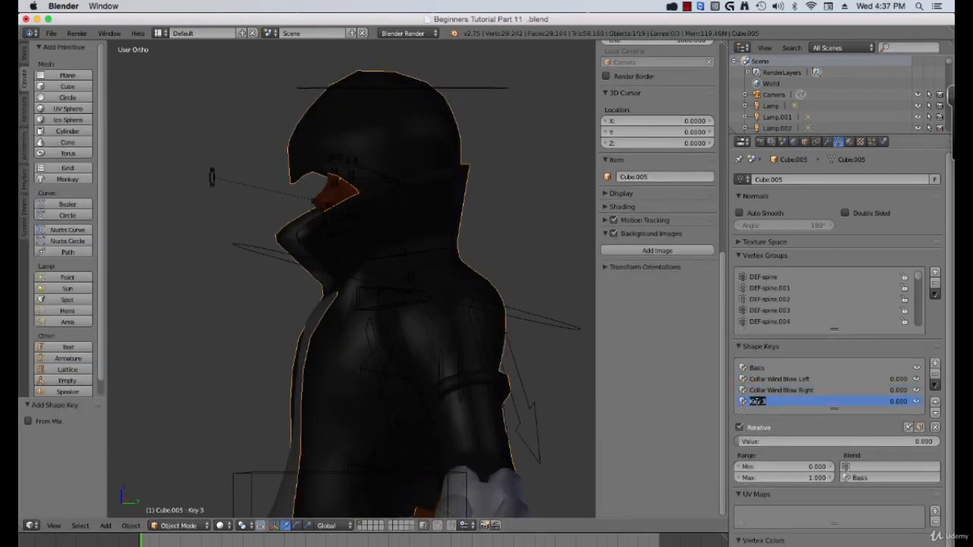
type("Collar Wind Blow Back")
key("Return")
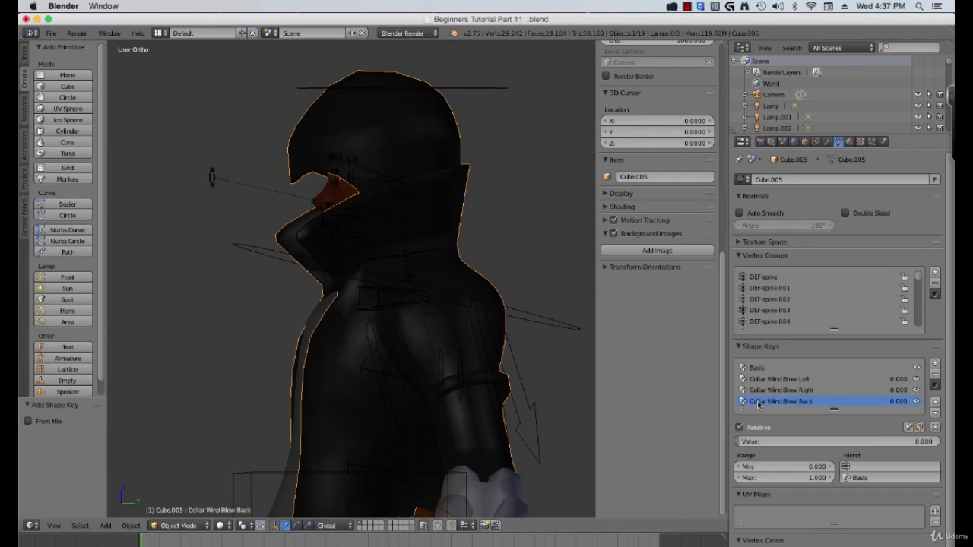
- Pull the collar's rim loop backward along Y in Edit Mode for the Collar Wind Blow Back key, and return to Object Mode
key("Tab")
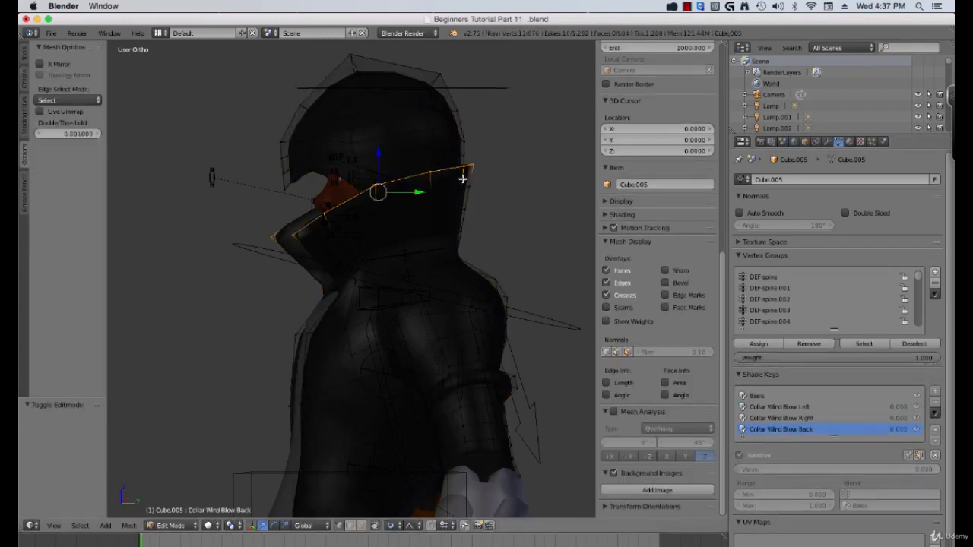
key("KP_3")
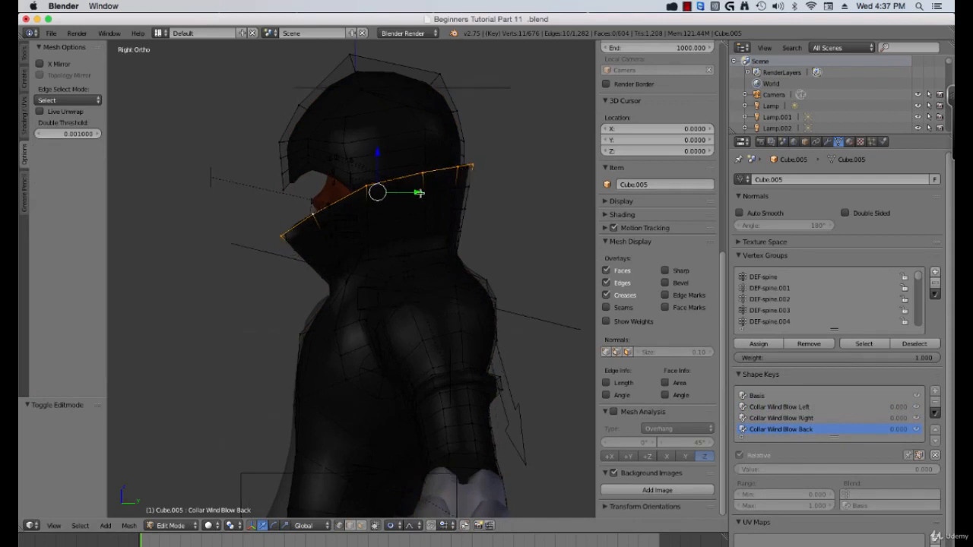
left_click_drag(418, 193, 460, 191)
scroll(465, 190, "up", 1)
scroll(459, 192, "down", 1)
key("Tab")
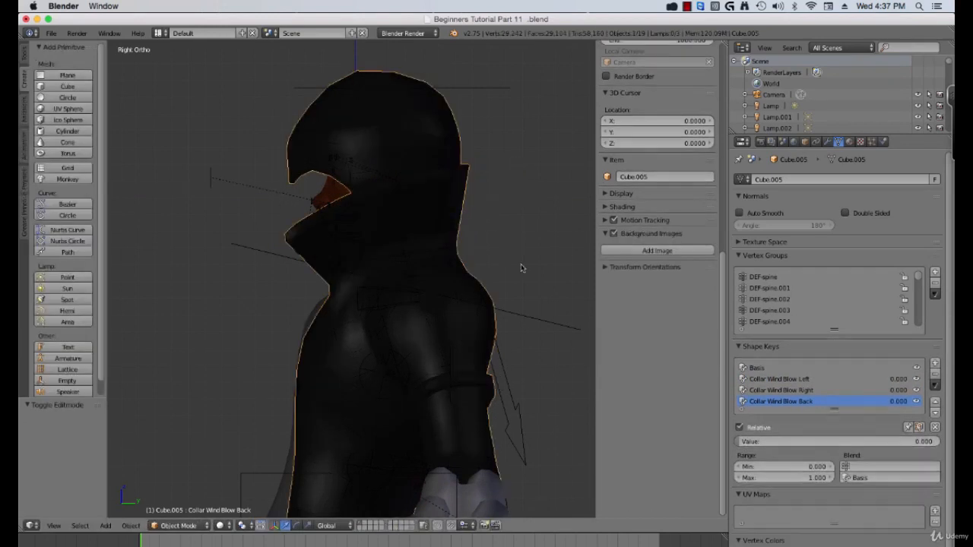
- Test the Collar Wind Blow Back value, return it to 0.000, and examine the collar and hood from the front and side
mouse_move(749, 441)
left_mouse_down()
mouse_move(861, 440)
mouse_move(738, 439)
left_mouse_up()
mouse_move(494, 304)
middle_mouse_down()
mouse_move(449, 280)
mouse_move(562, 282)
mouse_move(507, 293)
mouse_move(518, 291)
mouse_move(491, 310)
middle_mouse_up()
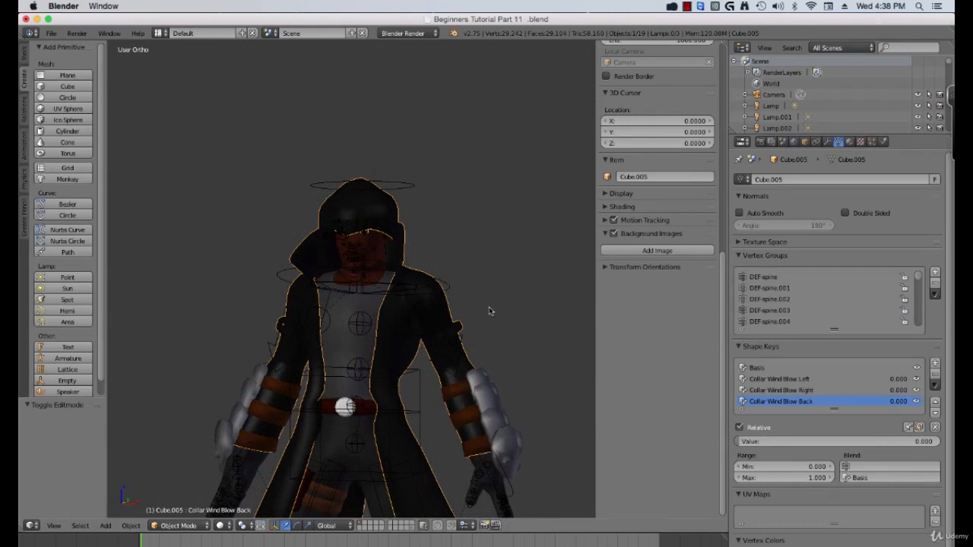
scroll(445, 329, "up", 5)
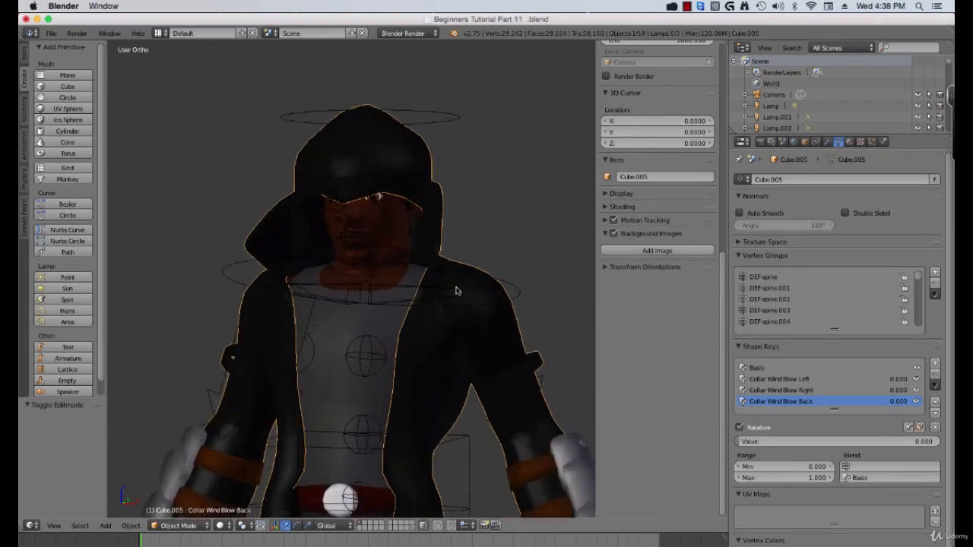
middle_click_drag(467, 281, 391, 215)
key("KP_3")
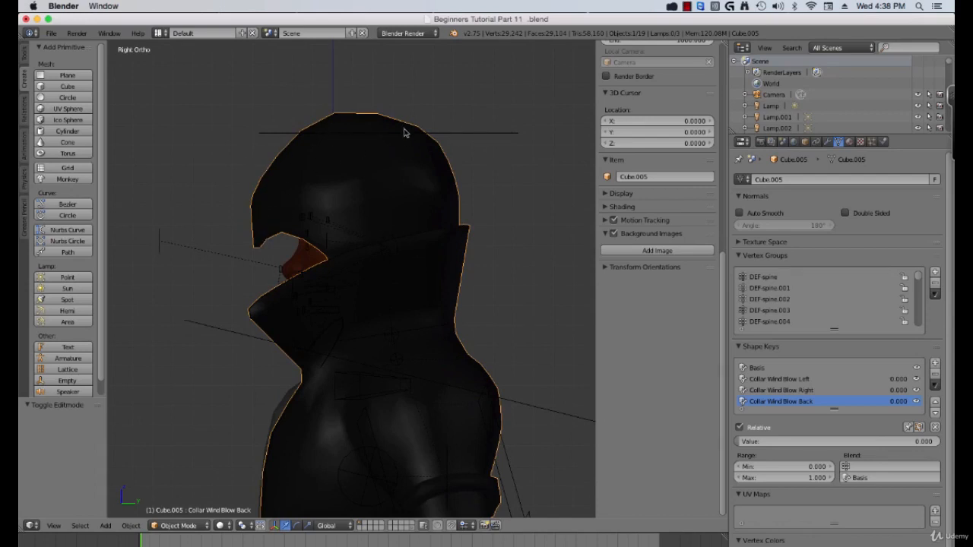
- Add a new shape key to the coat and name it Hood Up
left_click(935, 364)
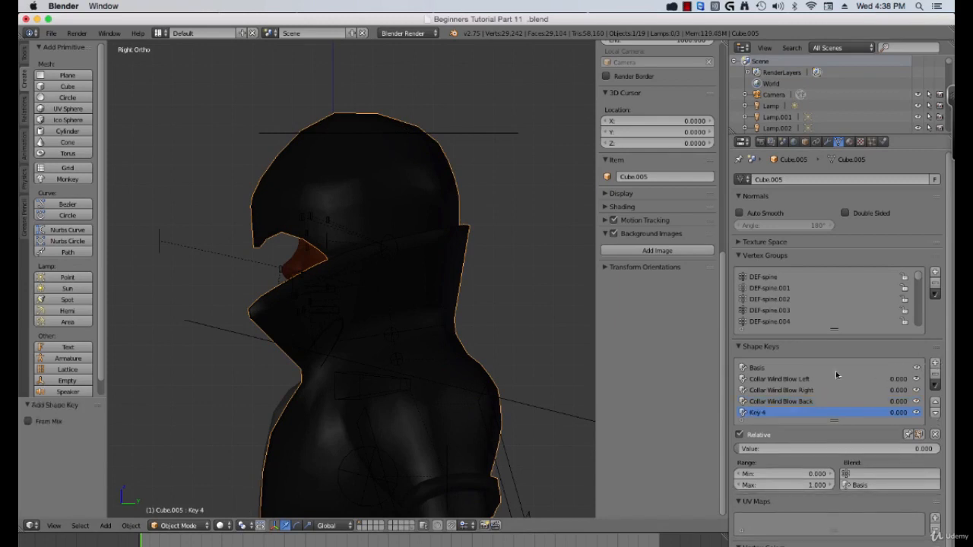
double_click(765, 415)
type("Hood Up")
key("Return")
- Select the three vertices at the hood's front edge and raise them about 0.31 with proportional editing at size 1.46
key("Tab")
right_click(250, 253)
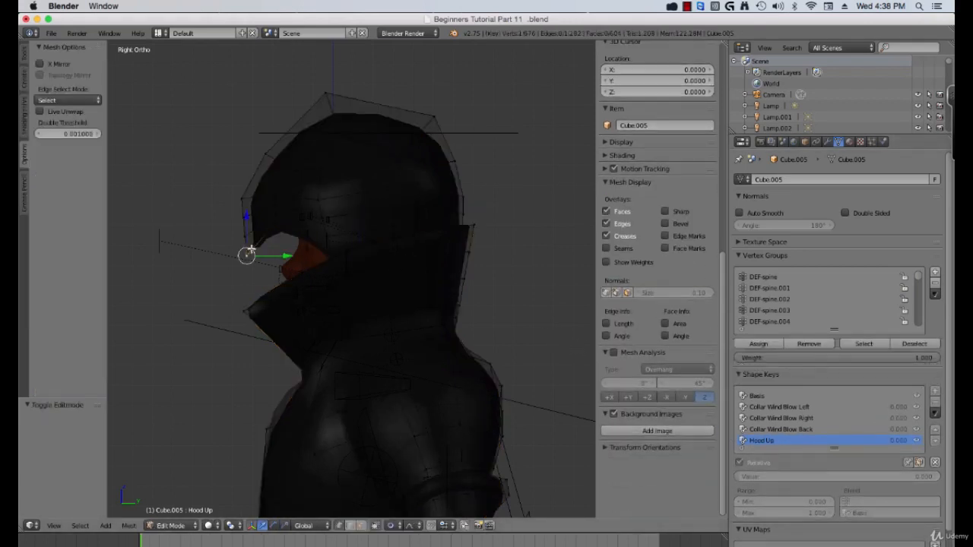
right_click(246, 237, "shift")
right_click(249, 221, "shift")
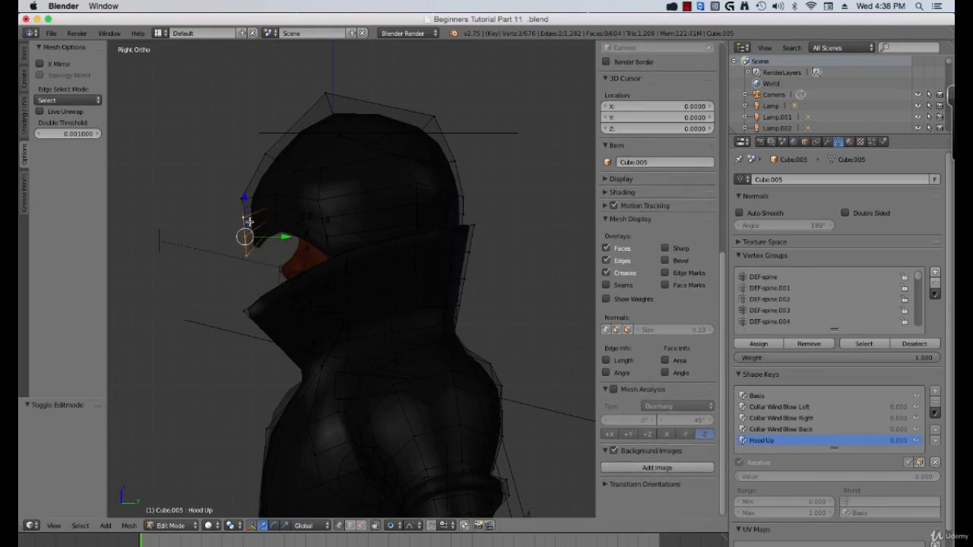
key("g")
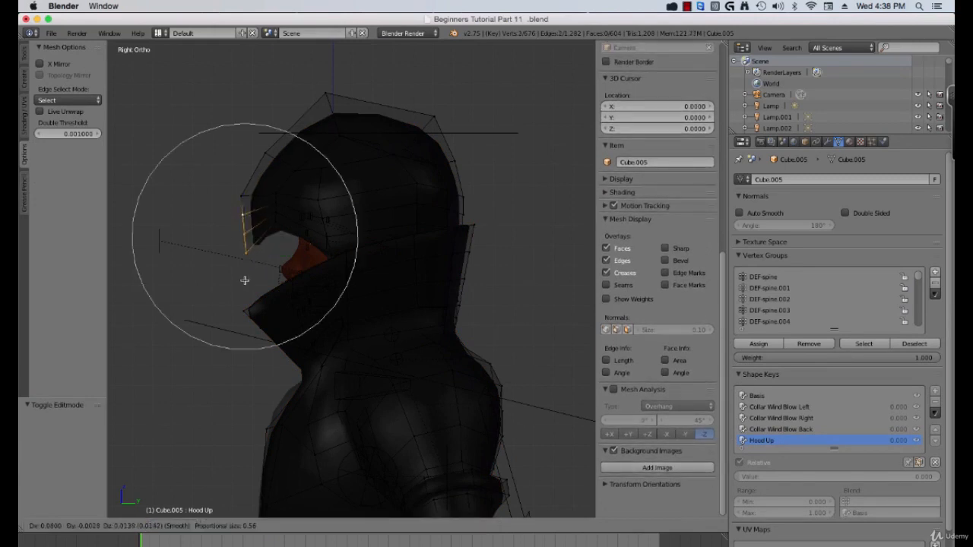
scroll(250, 264, "down", 2)
scroll(251, 258, "down", 6)
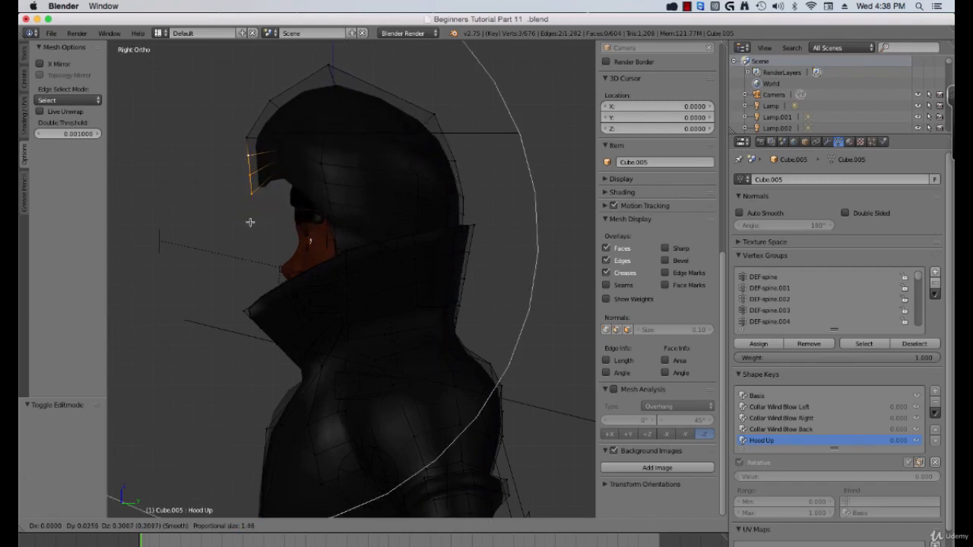
left_click(250, 222)
- Rotate the hood's front edge about 19° and raise it about 0.089 more along Z with proportional editing
key("r")
left_click(266, 230)
key("g")
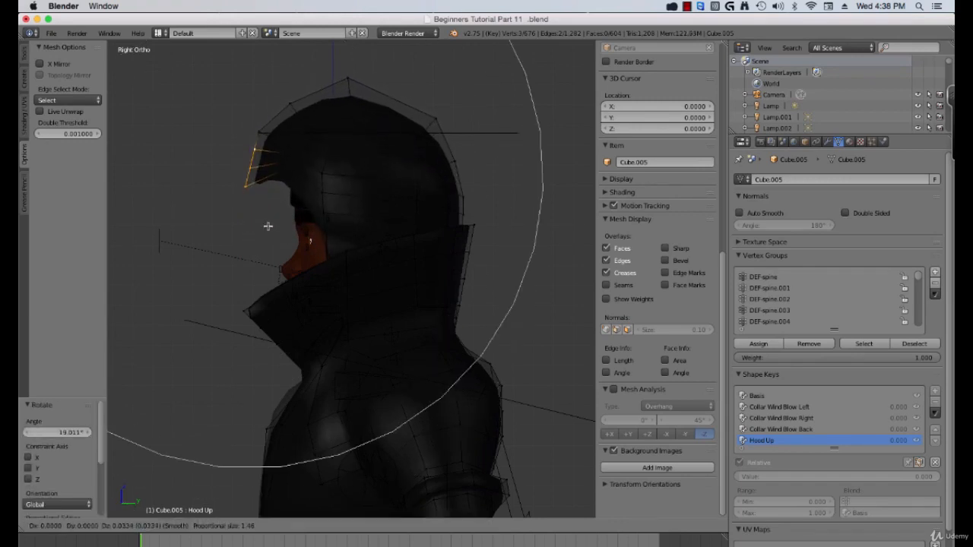
left_click(265, 217)
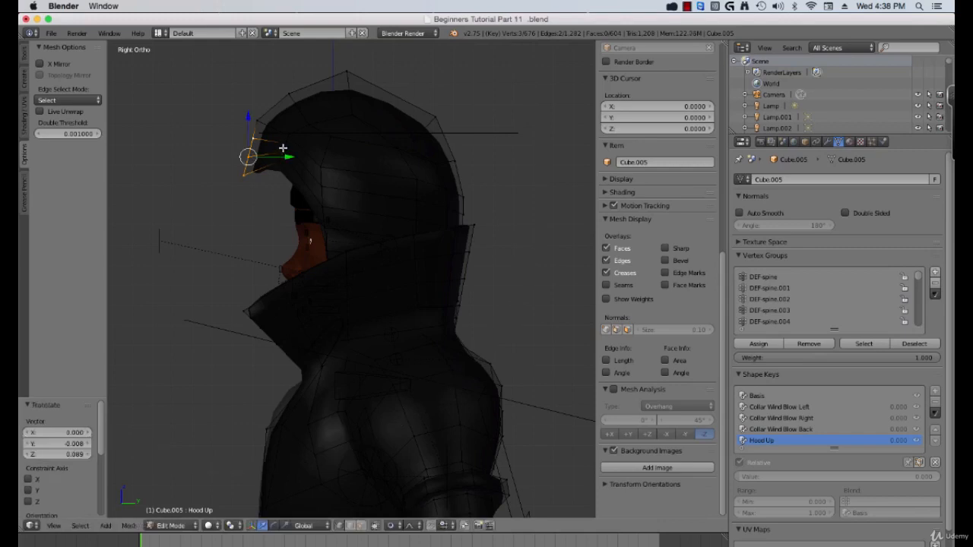
- Move the hood's peak vertex about 0.106 along Y and 0.031 along Z with proportional editing, and fine-tune its position
right_click(345, 72)
key("g")
left_click(328, 82)
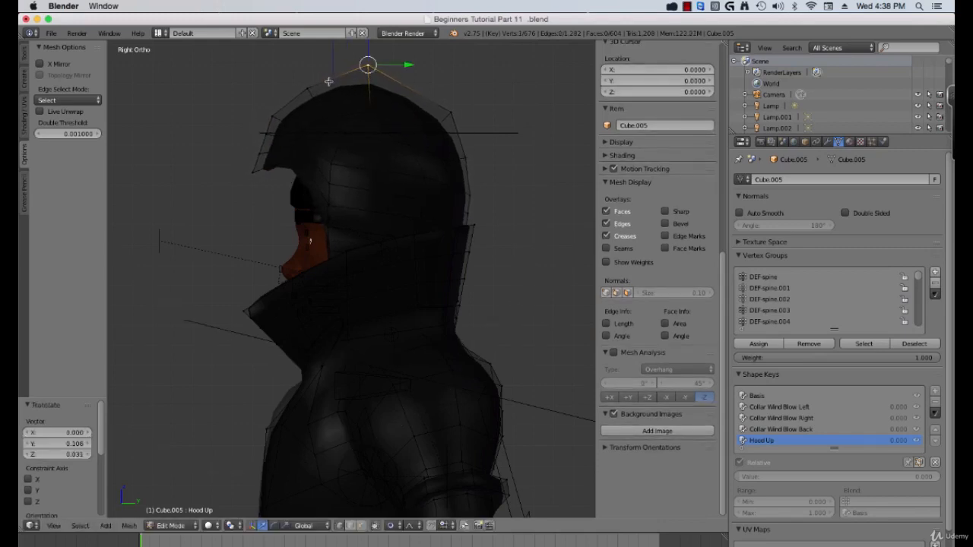
key("g")
left_click(321, 84)
middle_click_drag(273, 178, 363, 198)
scroll(364, 198, "down", 1)
key("KP_3")
- Test the Hood Up shape key's value in Object Mode and return it to 0.000
key("Tab")
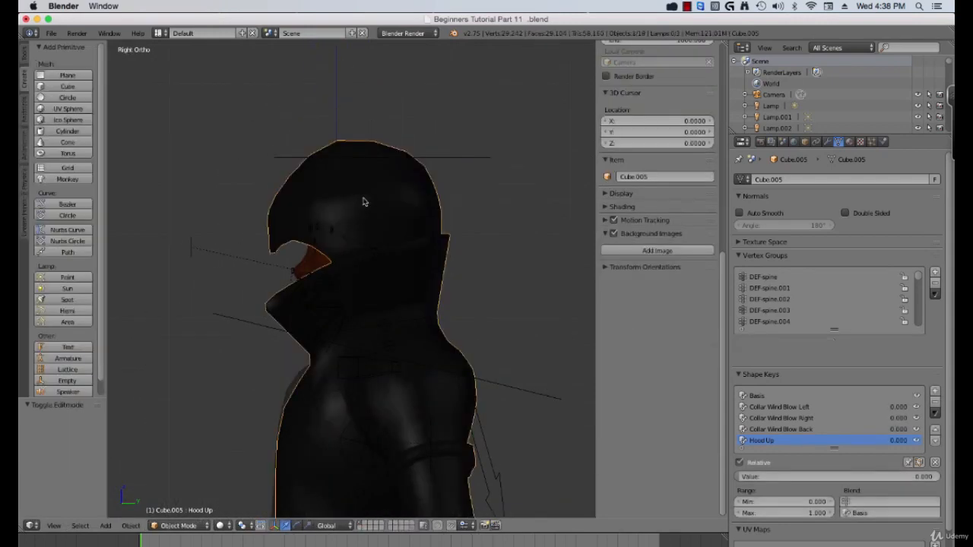
scroll(836, 456, "down", 1)
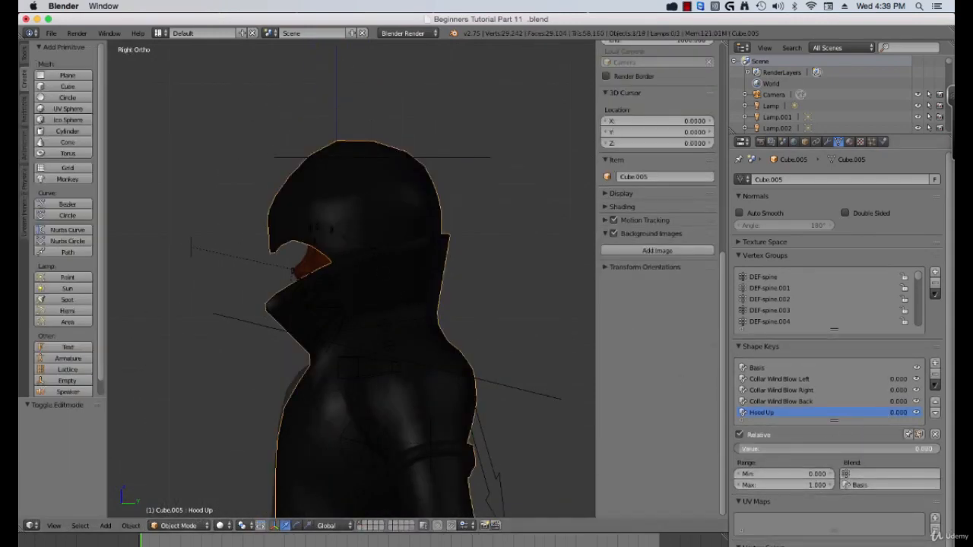
left_click_drag(767, 448, 926, 449)
left_click_drag(834, 449, 737, 449)
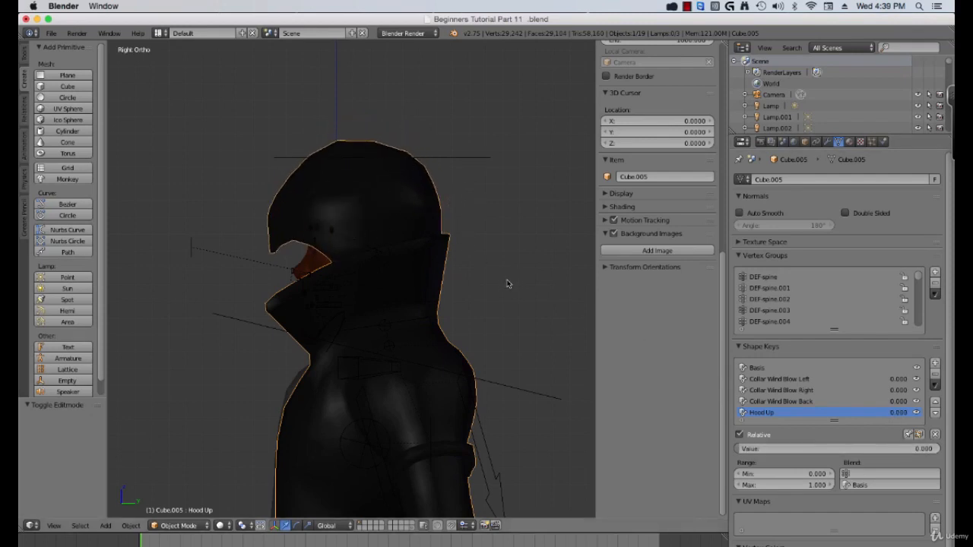
- Add a shape key named Hood Down and enter Edit Mode on the coat, facing the hood from the front
left_click(935, 365)
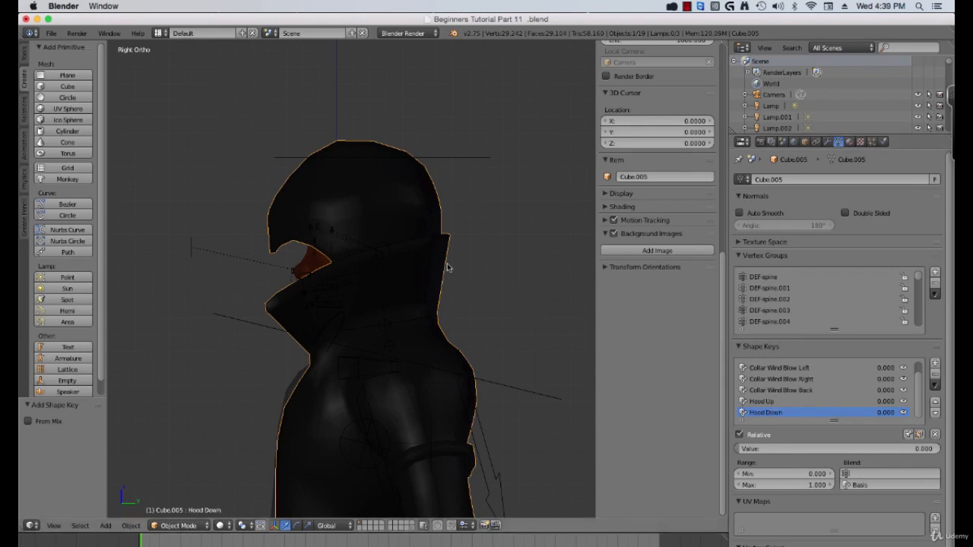
key("Tab")
middle_click_drag(446, 263, 426, 285)
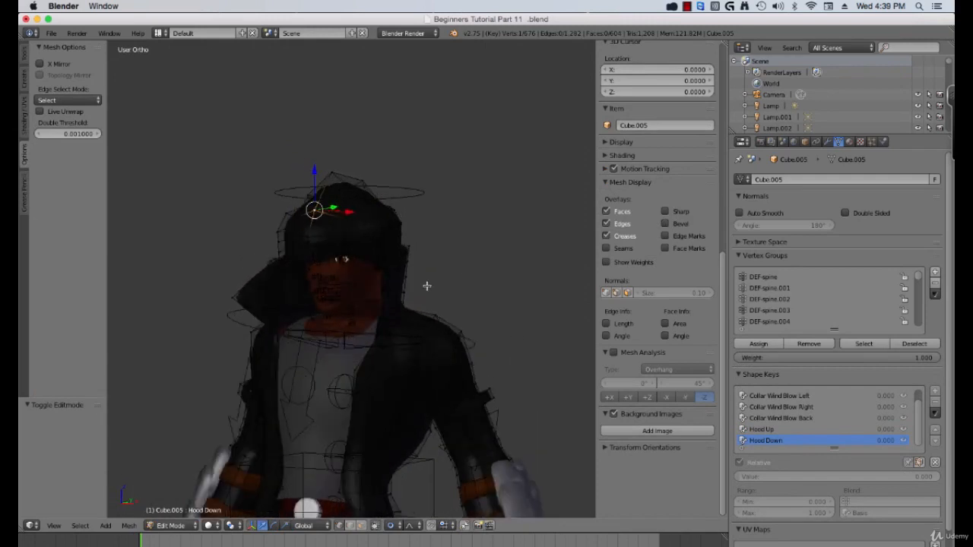
key("KP_1")
scroll(414, 282, "up", 5)
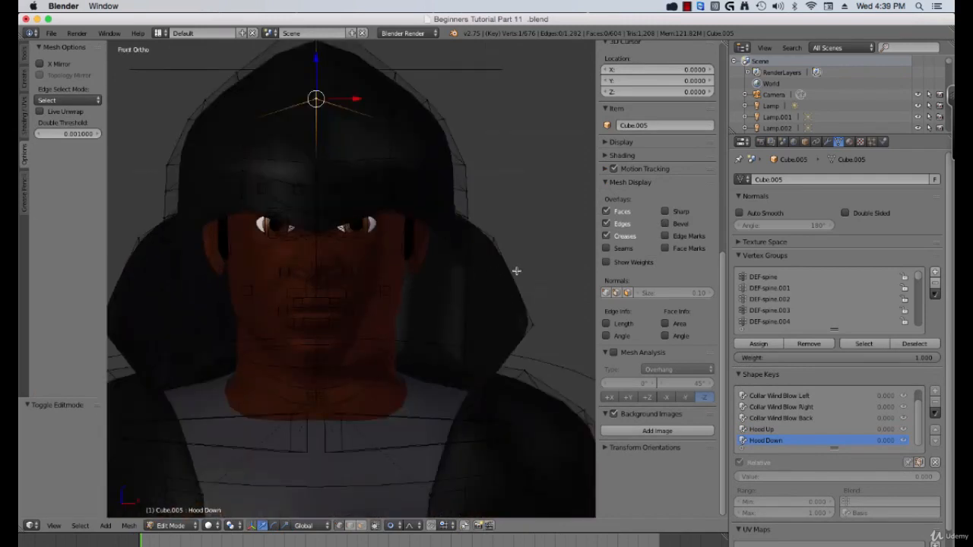
- Select the collar's outer edge and try to lower it freely with a smaller proportional editing size
middle_click_drag(516, 271, 482, 304)
key("KP_3")
scroll(476, 291, "down", 2)
key("KP_1")
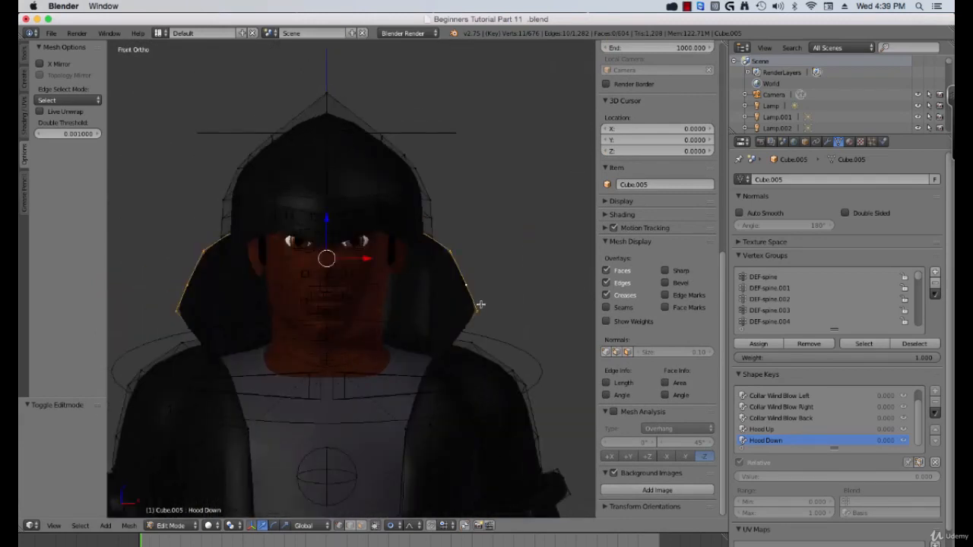
key("g")
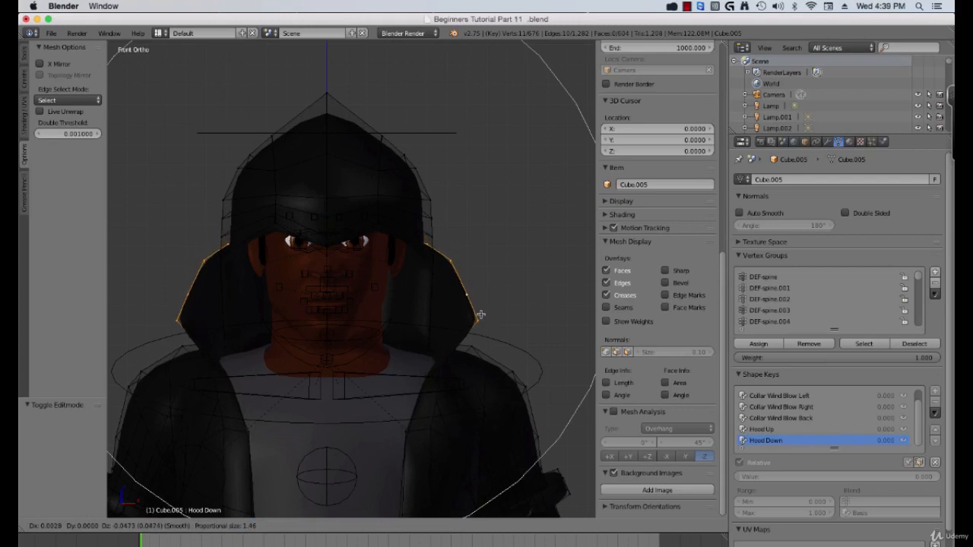
scroll(479, 310, "up", 8)
scroll(479, 323, "up", 6)
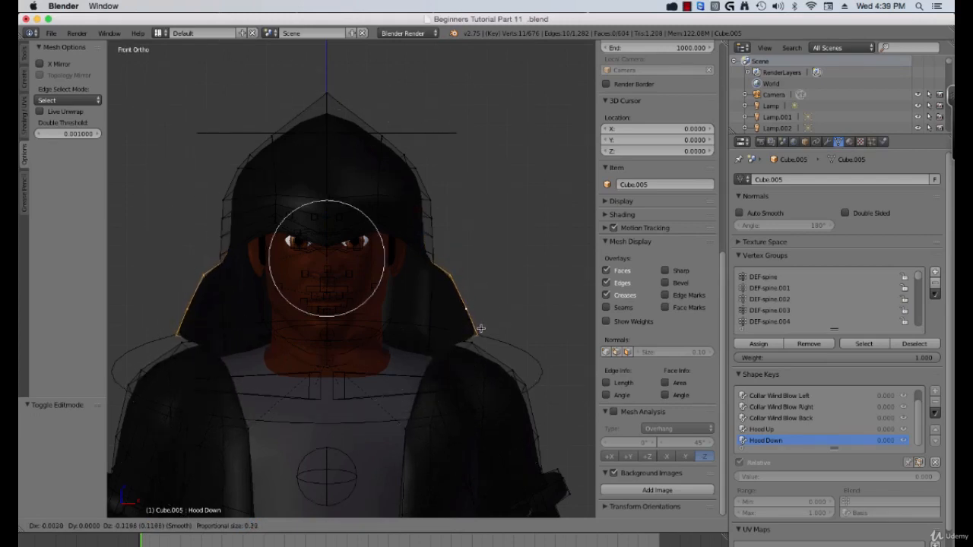
scroll(480, 356, "up", 1)
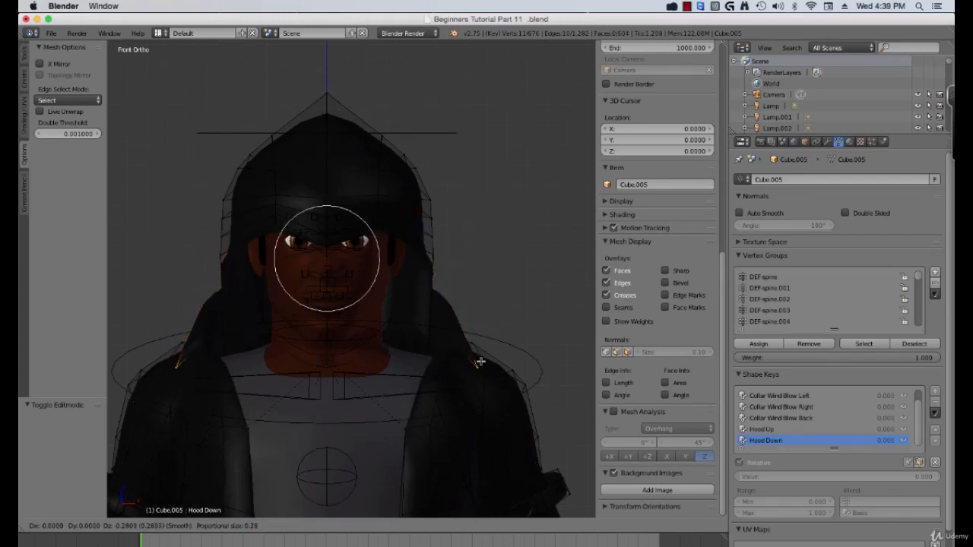
left_click(481, 363)
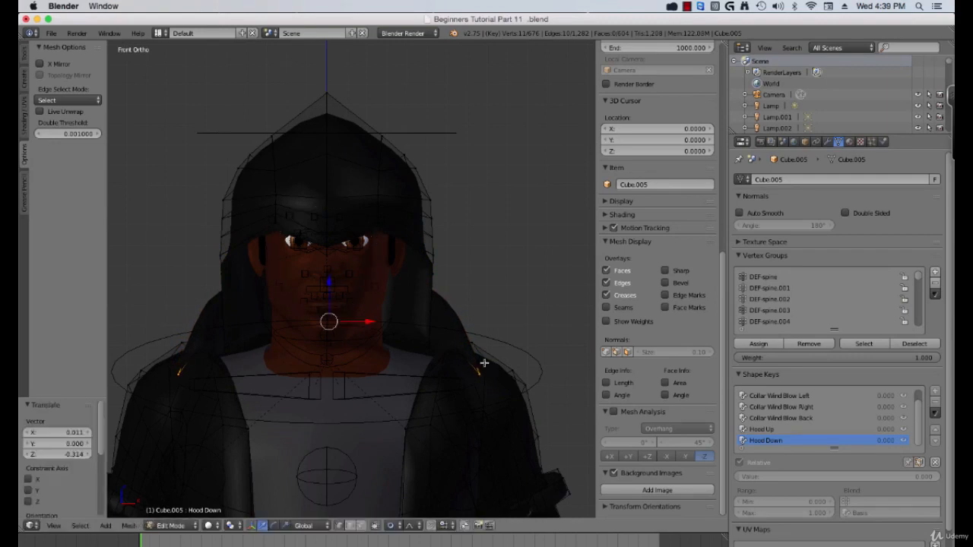
key("ctrl+z")
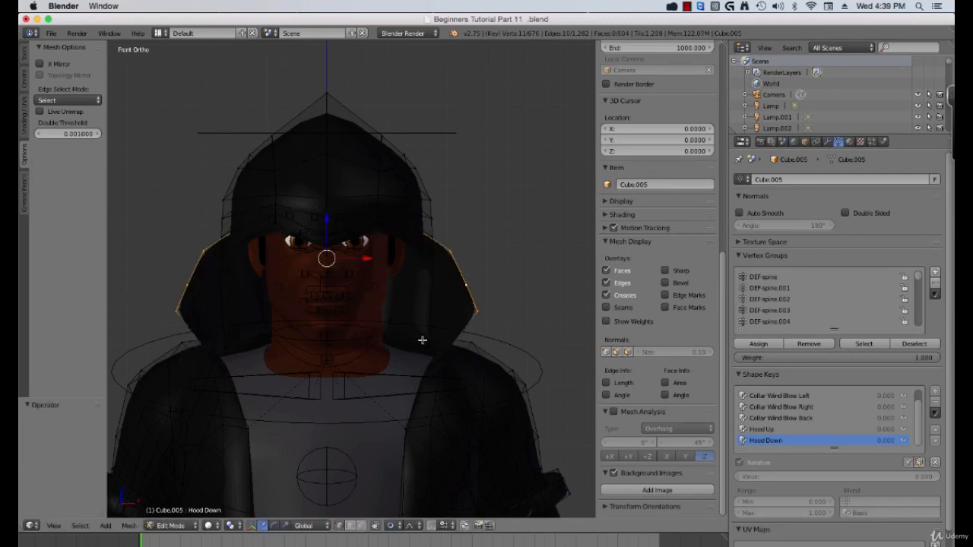
- Lower the collar's outer edge 0.395 along Z with proportional editing, and adjust its position along Y and Z
key("g")
key("z")
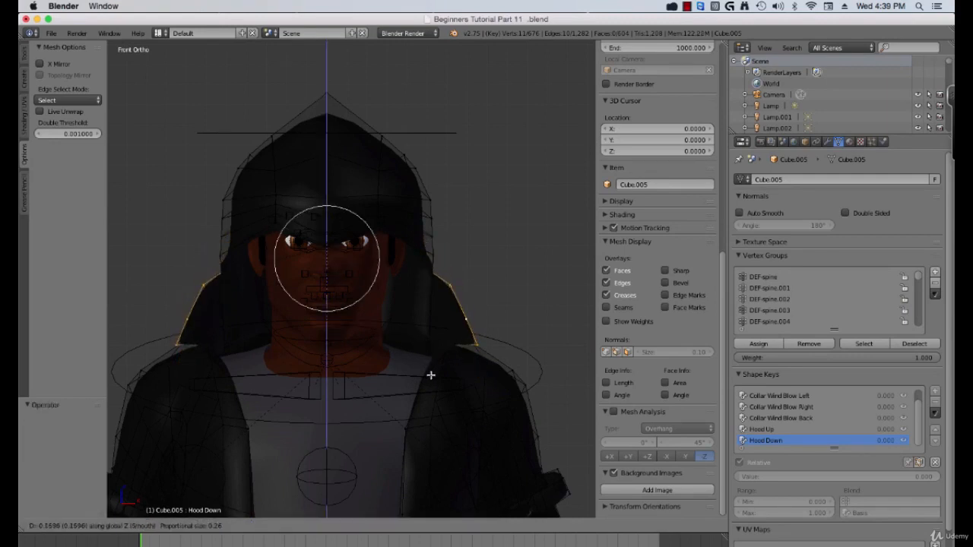
left_click(438, 415)
middle_click_drag(439, 417, 383, 355)
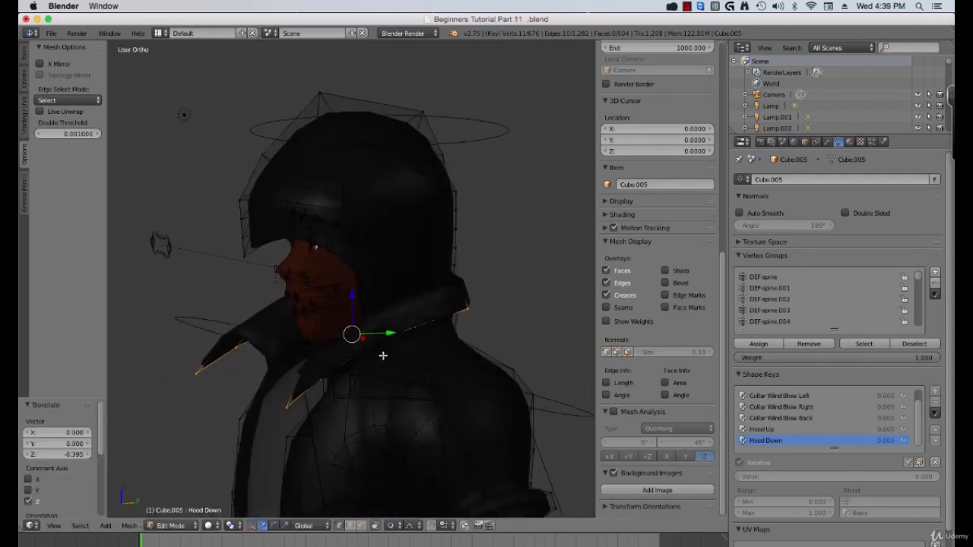
left_click_drag(388, 334, 420, 328)
left_click_drag(384, 295, 402, 325)
- Test the Hood Down shape key's value in Object Mode, and return to Edit Mode on the coat
scroll(402, 323, "up", 5)
middle_click_drag(402, 325, 582, 355)
key("Tab")
mouse_move(748, 449)
left_mouse_down()
mouse_move(848, 449)
mouse_move(735, 449)
left_mouse_up()
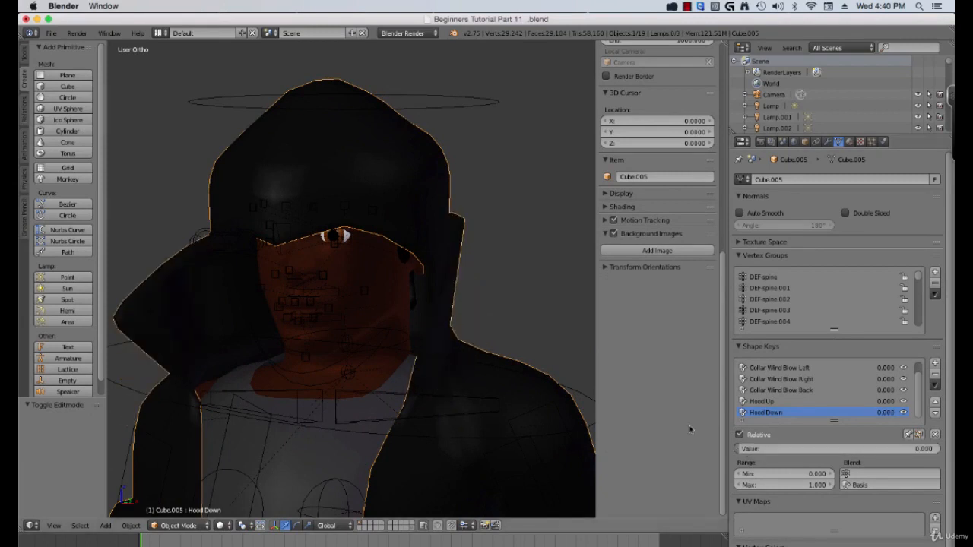
scroll(511, 333, "down", 3)
middle_click_drag(551, 334, 626, 359)
key("Tab")
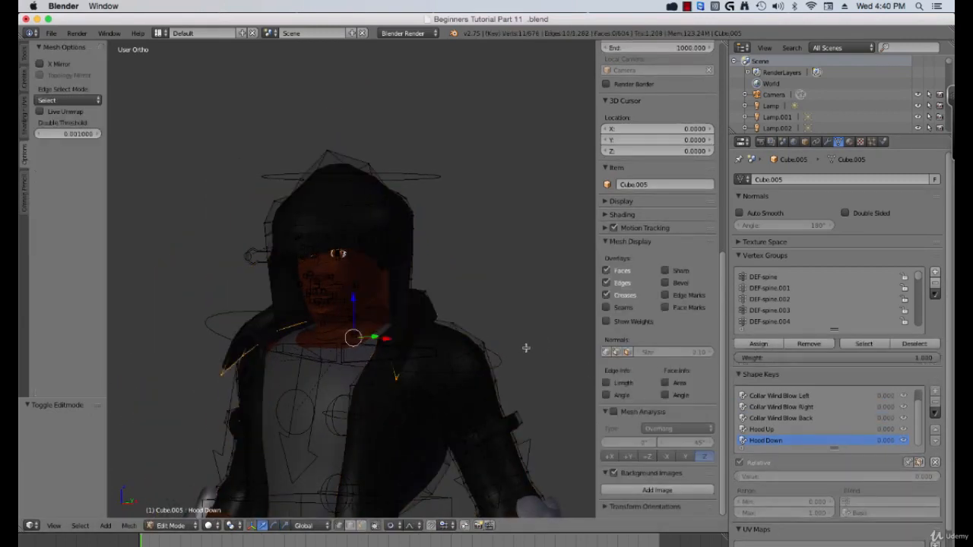
- Select the horizontal edge loops around the middle of the hood and the vertices of its front brim
middle_click_drag(469, 321, 443, 323)
scroll(442, 323, "up", 5)
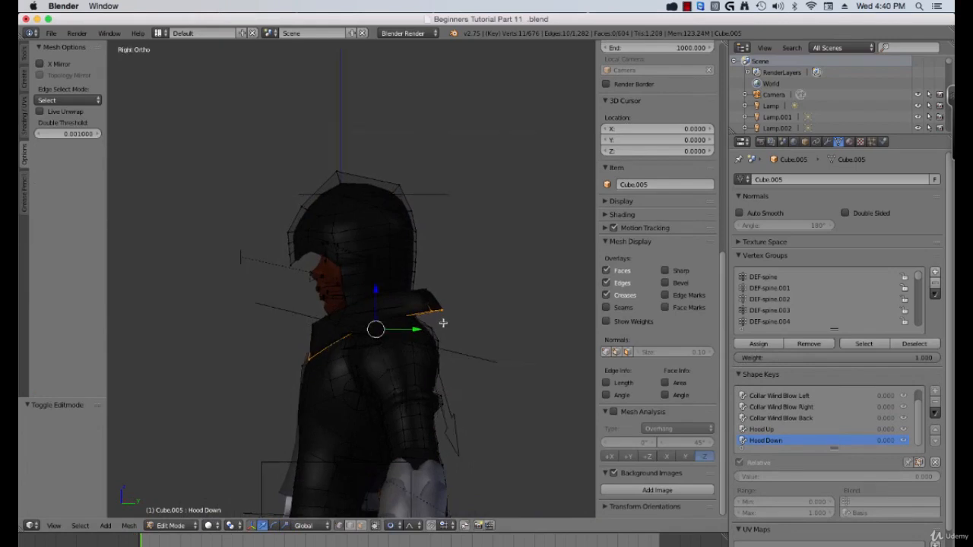
key("KP_3")
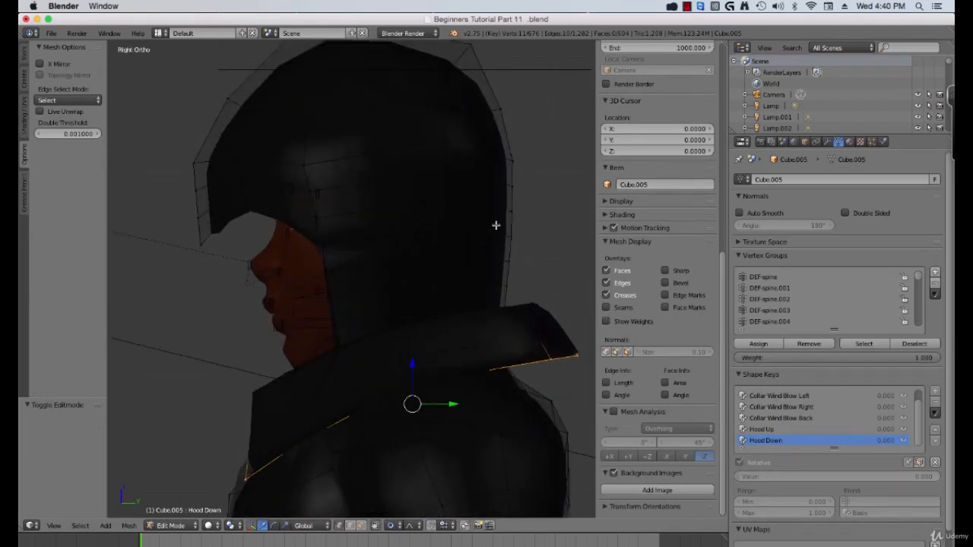
key("x")
right_click(368, 159, "alt")
right_click(400, 178, "alt+shift")
right_click(383, 203, "alt+shift")
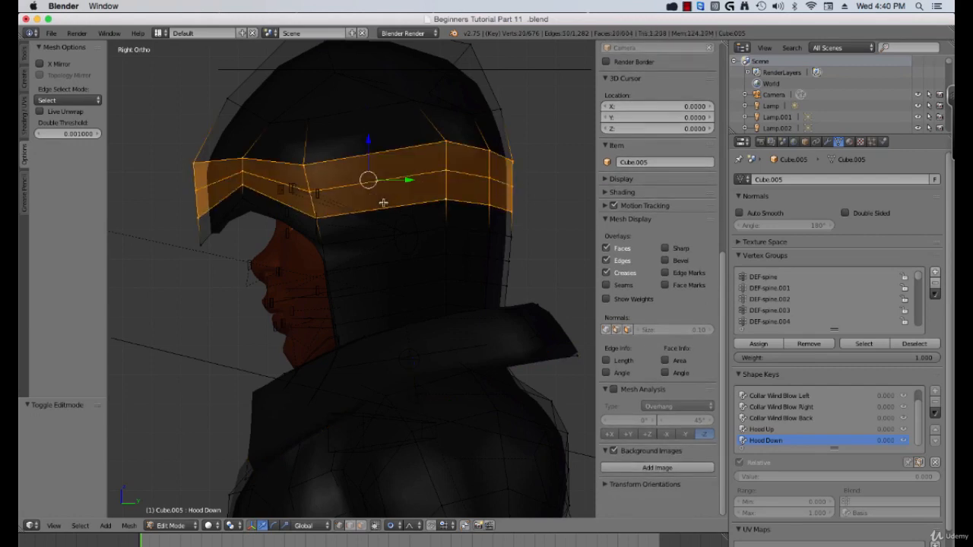
right_click(380, 230, "alt+shift")
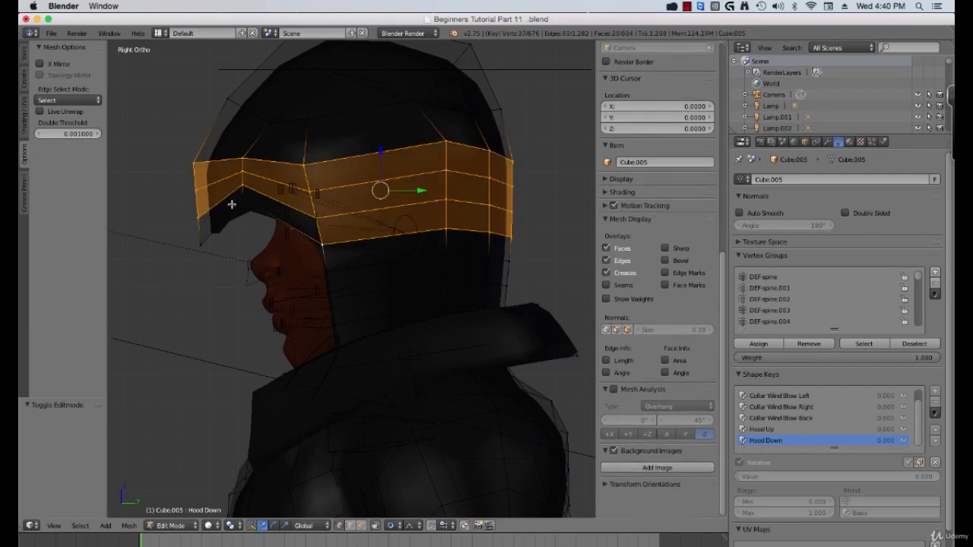
right_click(253, 218, "shift")
right_click(192, 243, "shift")
- Add the hood's whole crown to the selection with box select, covering both sides of the head
scroll(298, 143, "down", 3)
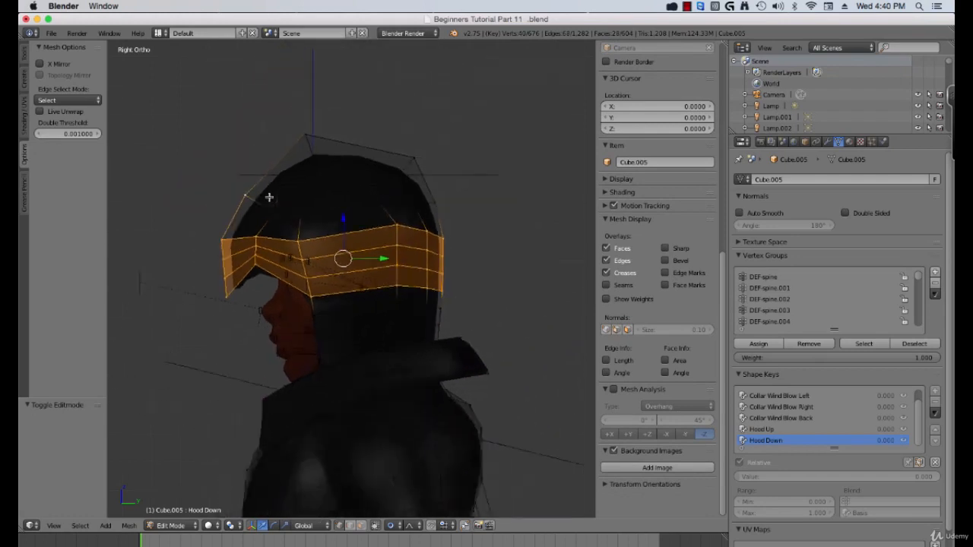
key("b")
left_click_drag(240, 116, 451, 229)
middle_click_drag(452, 229, 222, 233)
key("b")
left_click_drag(273, 103, 500, 230)
middle_click_drag(499, 230, 476, 235)
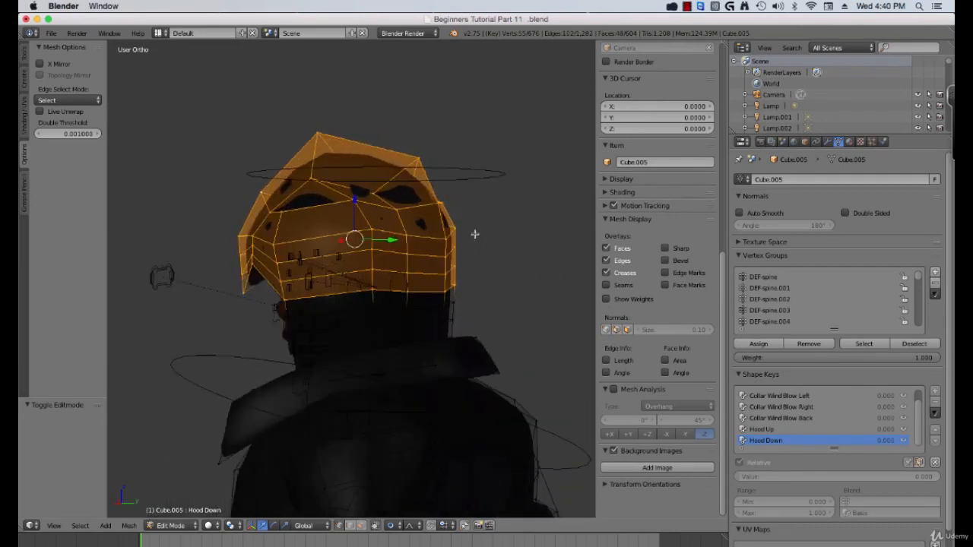
- Try to rotate the hood selection about 27.6° after adding one more lower loop, and undo the attempt
key("KP_3")
left_click(383, 304, "alt+shift")
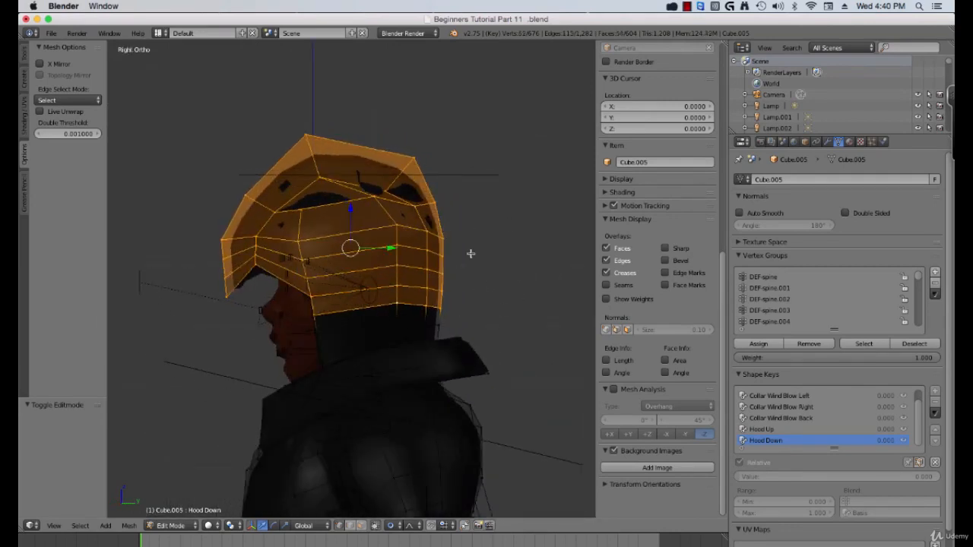
key("r")
scroll(474, 275, "up", 4)
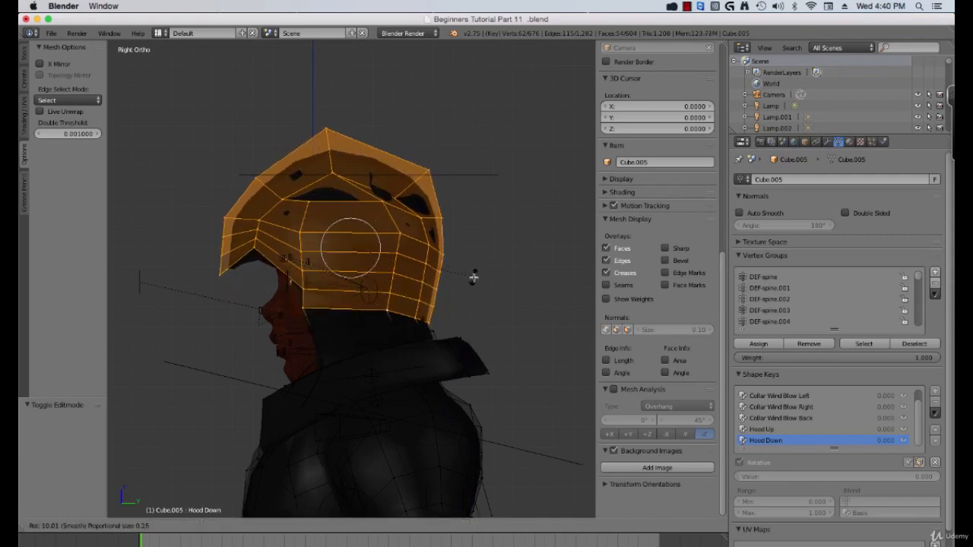
left_click(436, 300)
key("g")
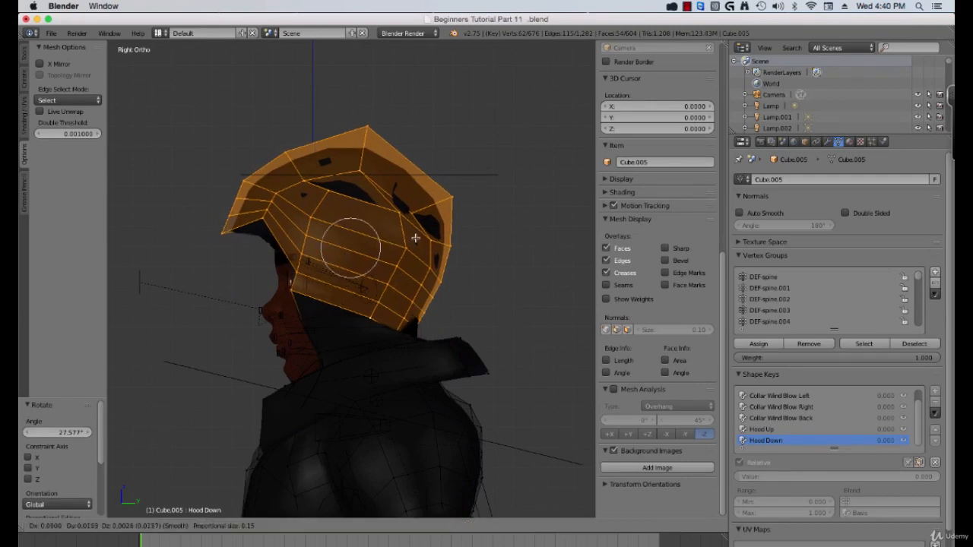
left_click(450, 184)
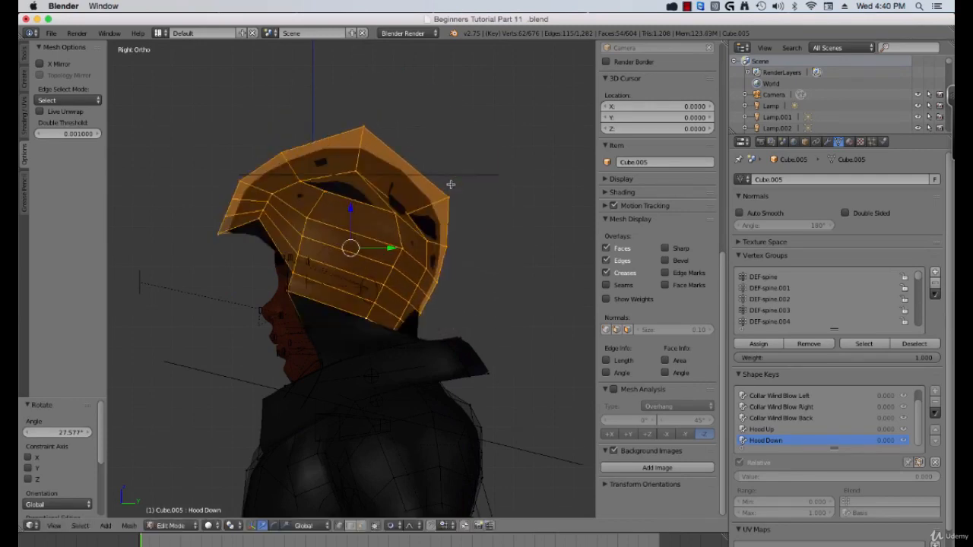
key("ctrl+z")
key("ctrl+z")
key("ctrl+z")
- Complete the hood selection in wireframe with its missing brim vertex and two lower edge loops, and rotate it about 11.8°
key("z")
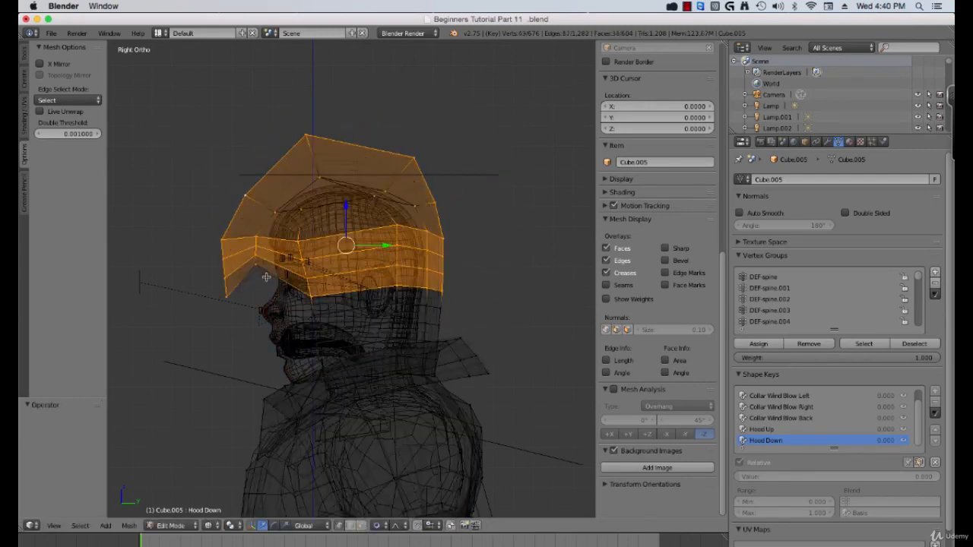
middle_click_drag(267, 276, 282, 291)
key("KP_3")
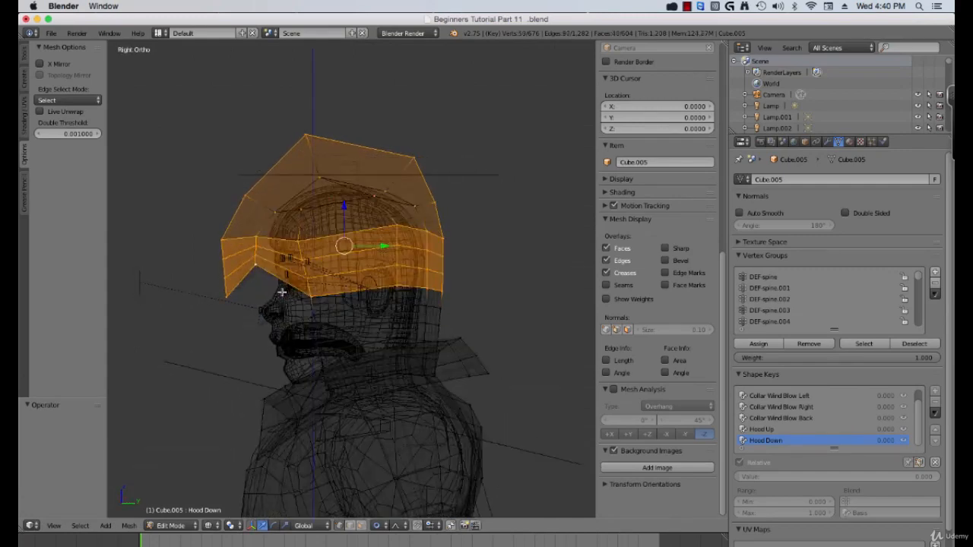
left_click(365, 313, "alt+shift")
left_click(382, 326, "alt+shift")
key("z")
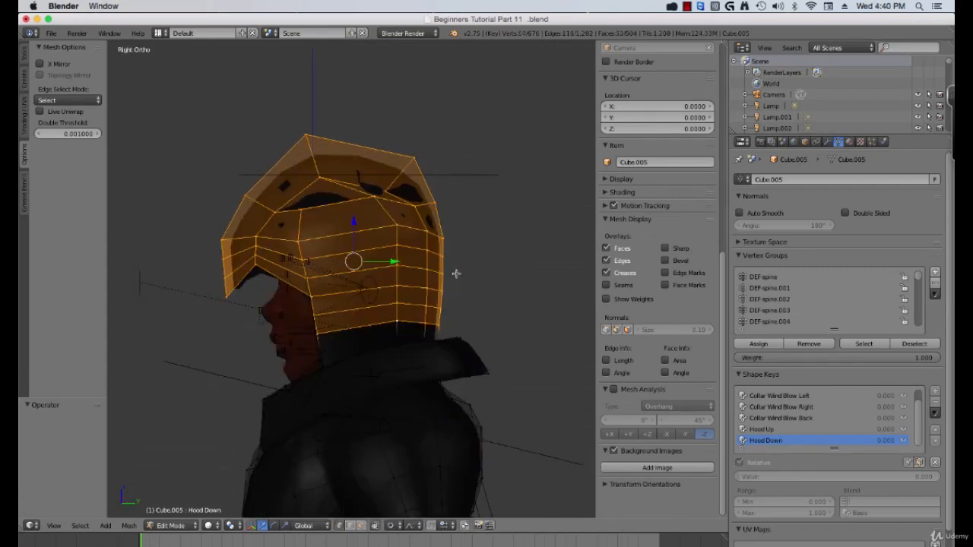
key("r")
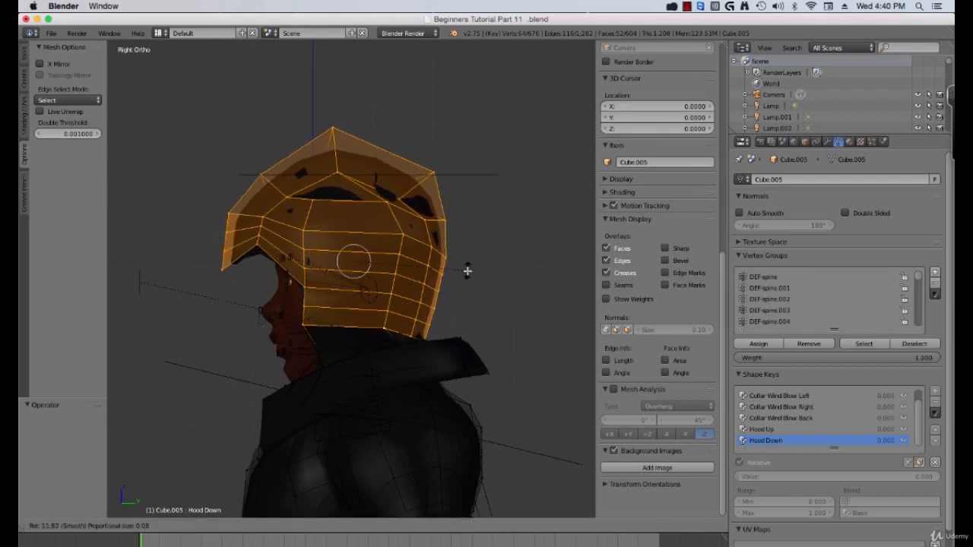
left_click(467, 271)
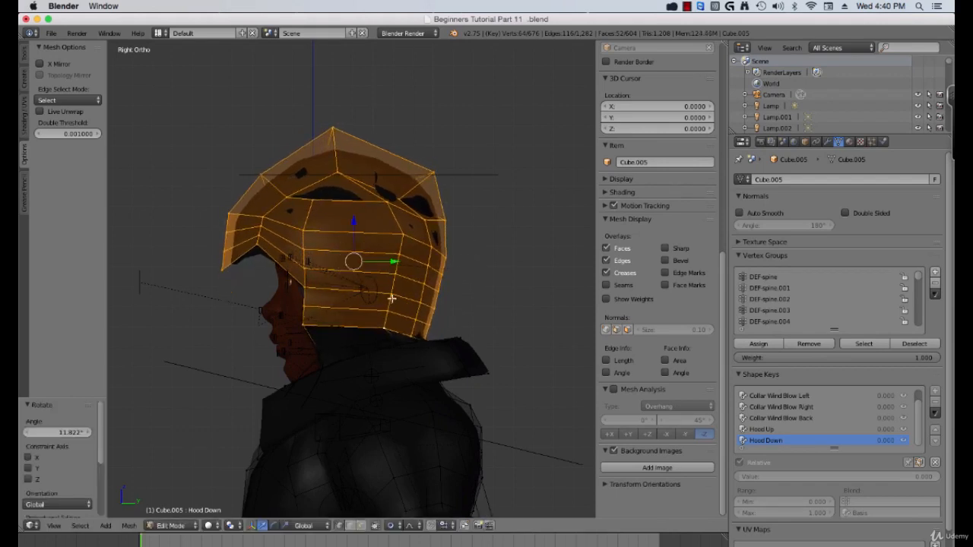
- Move the selected hood section about 0.086 along Y and 0.003 along Z with proportional editing
left_click(369, 328, "alt+shift")
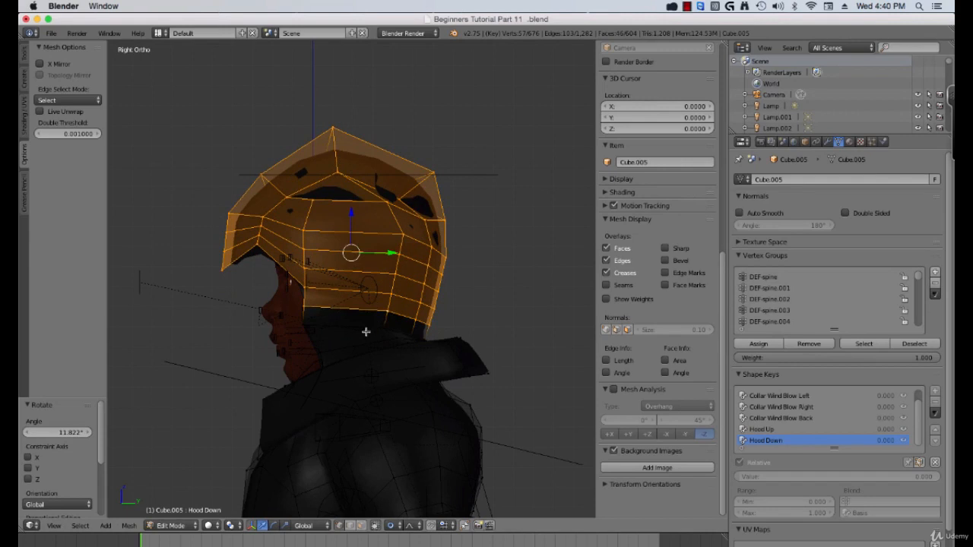
left_click(373, 319, "alt+shift")
key("g")
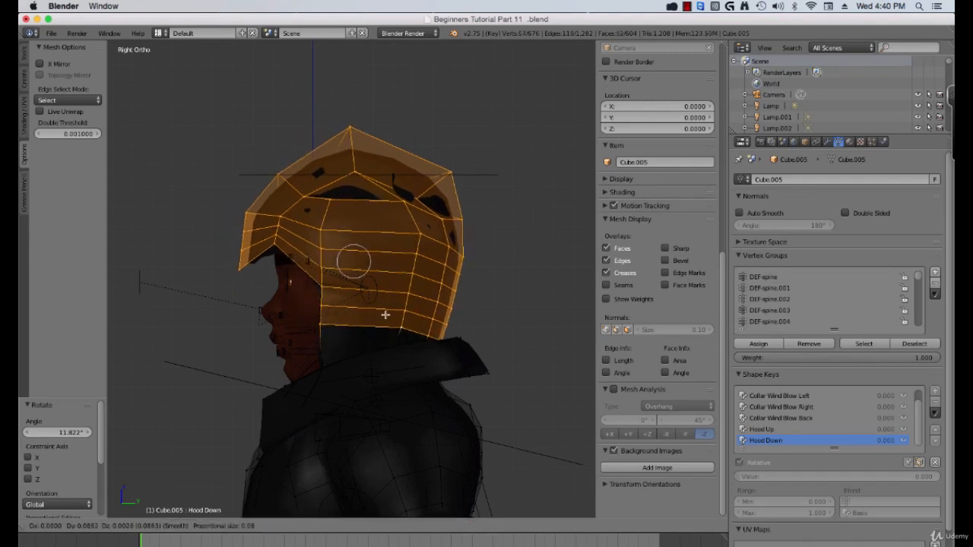
left_click(384, 318)
- Deselect the lowest hood loop, tilt the rest backward, and move it about 0.058 along Y and -0.017 along Z
left_click(376, 324, "alt+shift")
key("r")
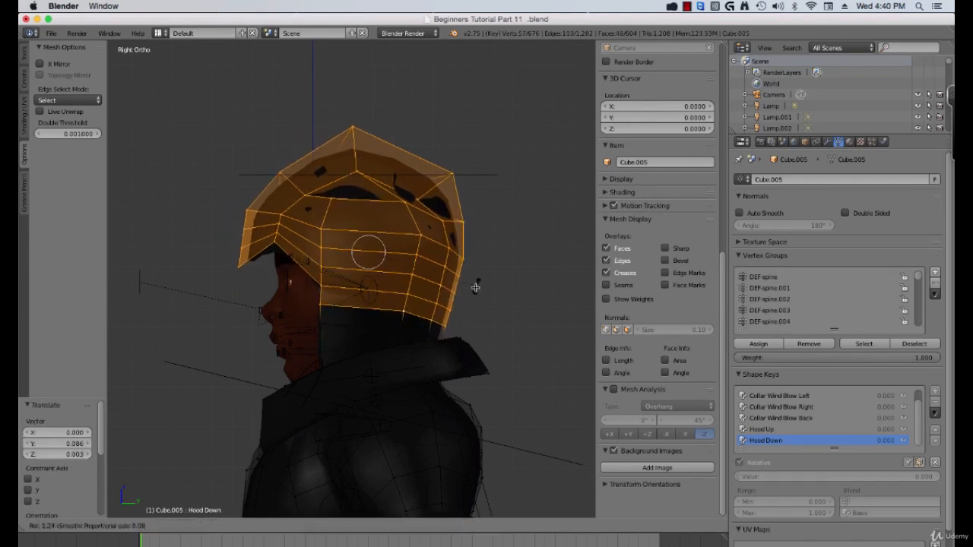
left_click(467, 292)
key("g")
left_click(459, 266)
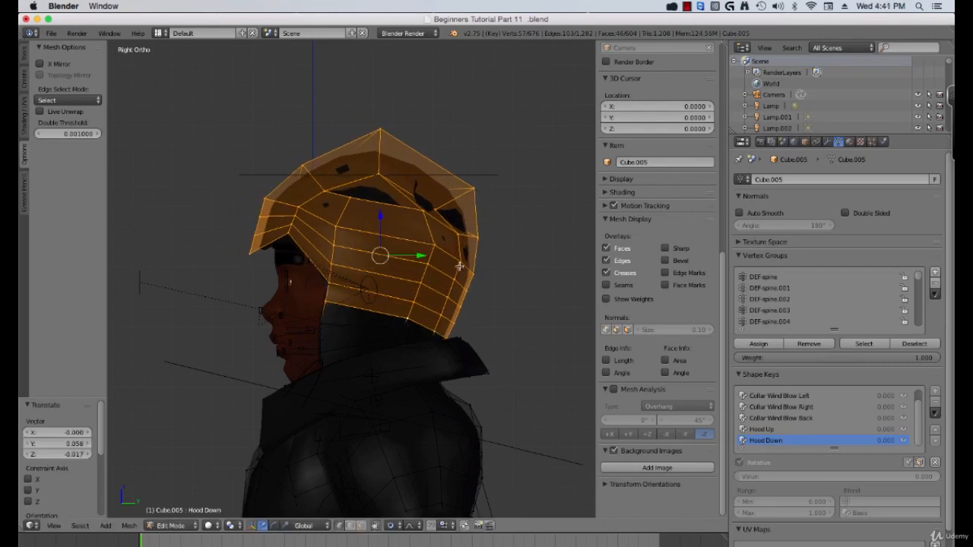
- Rotate the selected hood section about 14.5° and move it about 0.078 along Y and -0.025 along Z
key("r")
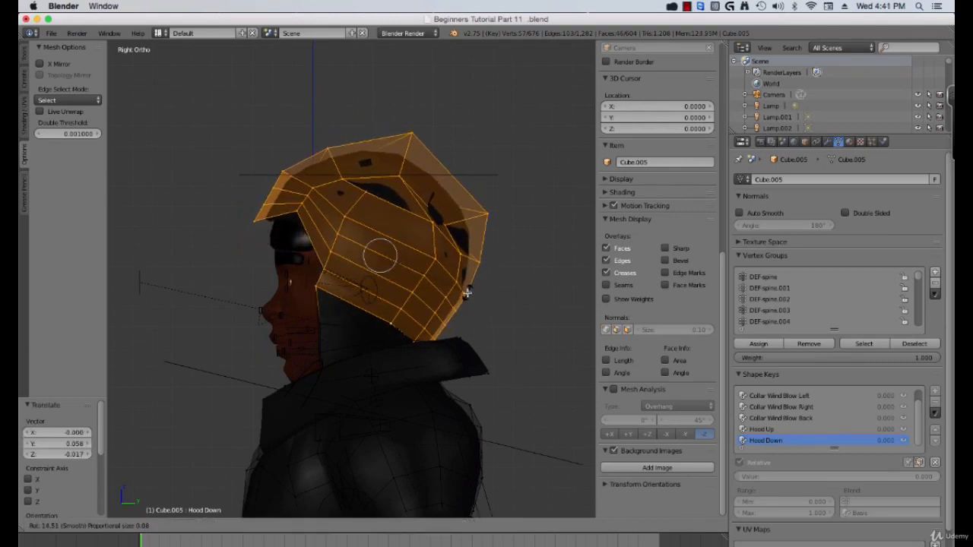
left_click(467, 292)
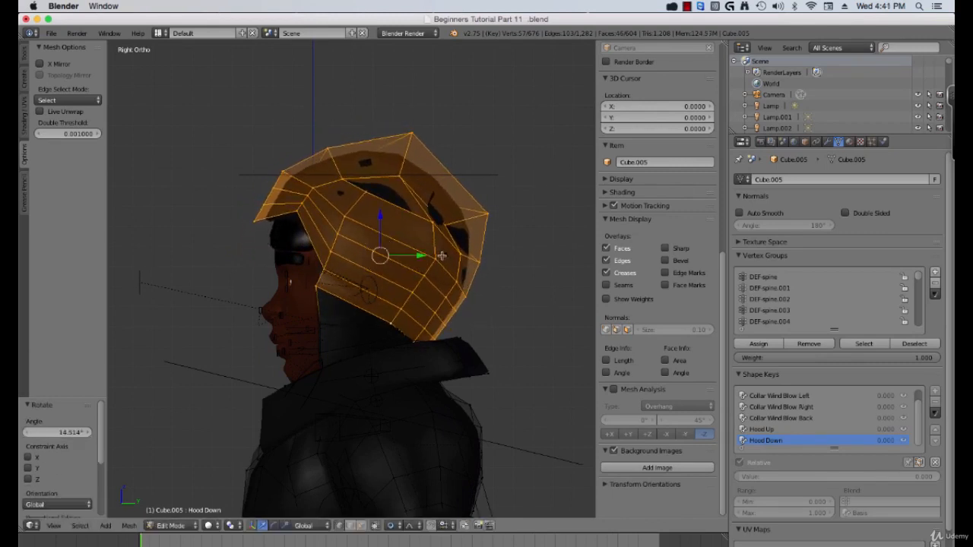
key("g")
left_click(456, 260)
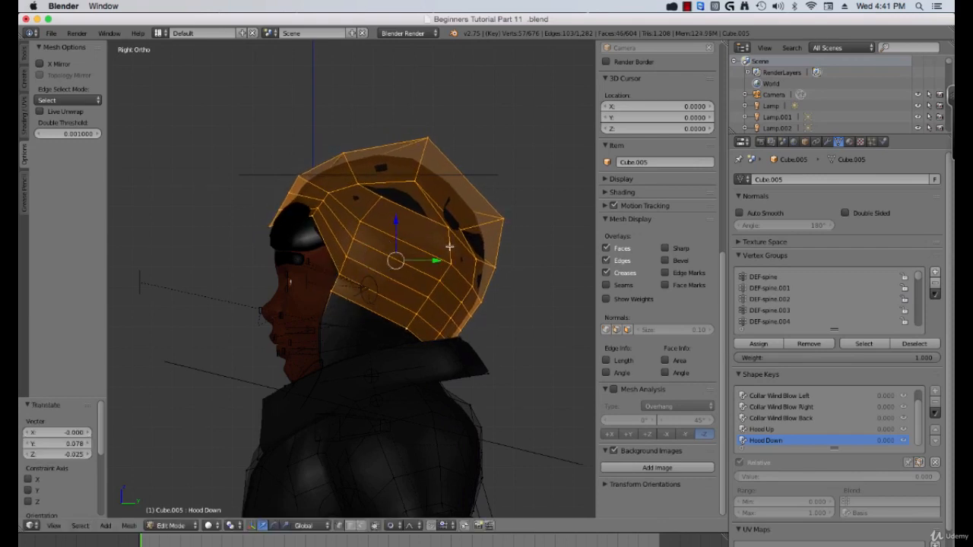
- Deselect the lowest selected hood loop, rotate the rest about 14.1° with proportional editing, and move it farther back
right_click(387, 318, "alt+shift")
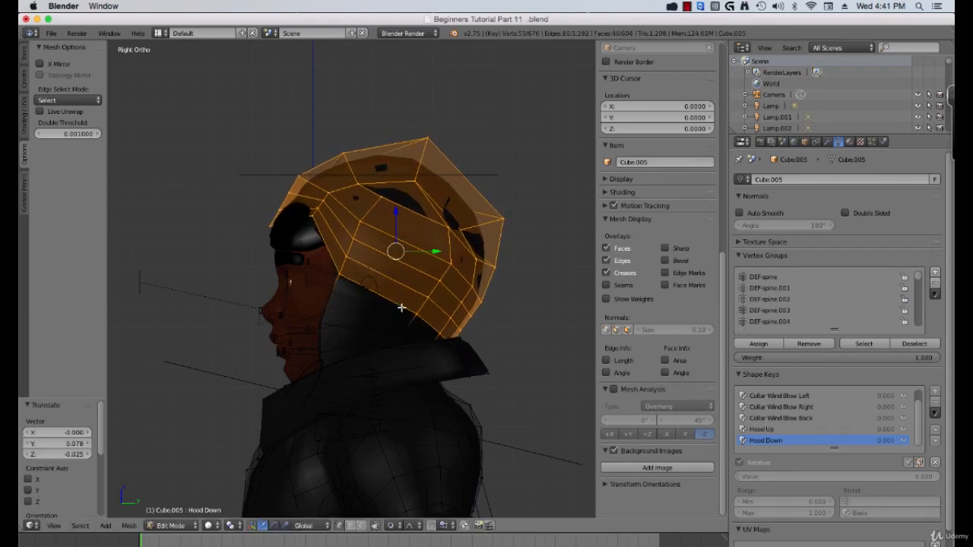
key("r")
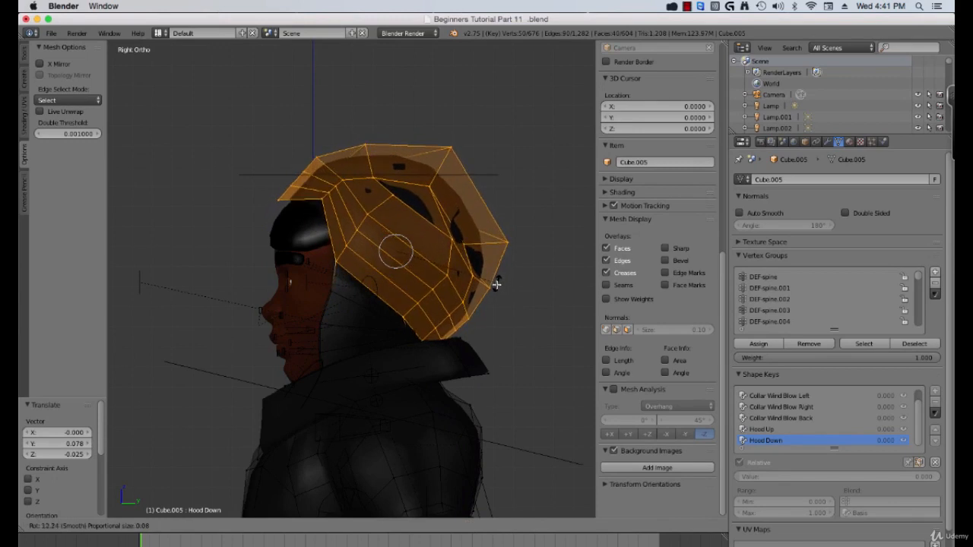
left_click(494, 285)
key("g")
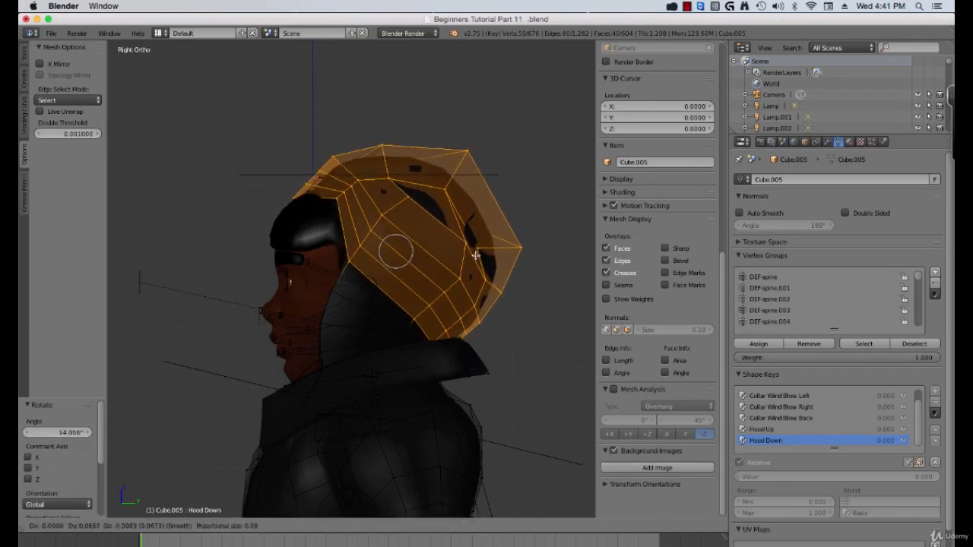
left_click(496, 256)
- Rotate the selected hood section about 9° and move it about 0.044 along Y and -0.006 along Z
key("r")
left_click(488, 266)
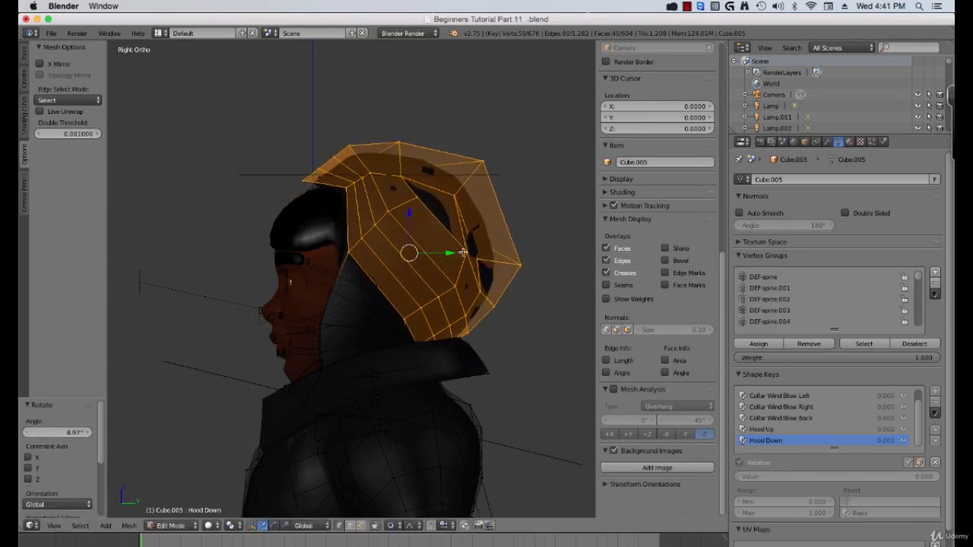
key("g")
left_click(472, 253)
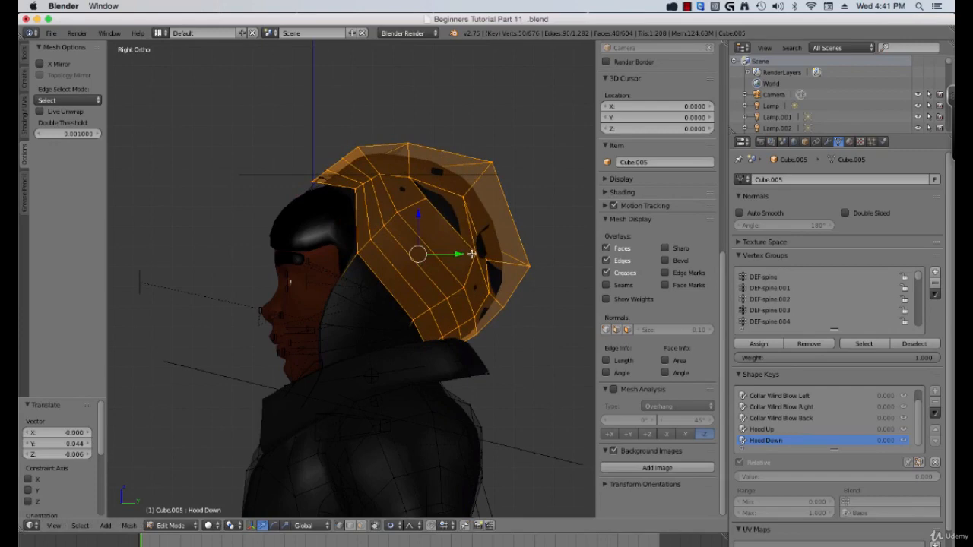
- Deselect two intermediate edge loops along the side of the hood while keeping its lower edge selected
right_click(417, 320)
key("l")
mouse_move(425, 326)
middle_mouse_down()
mouse_move(421, 298)
mouse_move(388, 313)
mouse_move(408, 316)
middle_mouse_up()
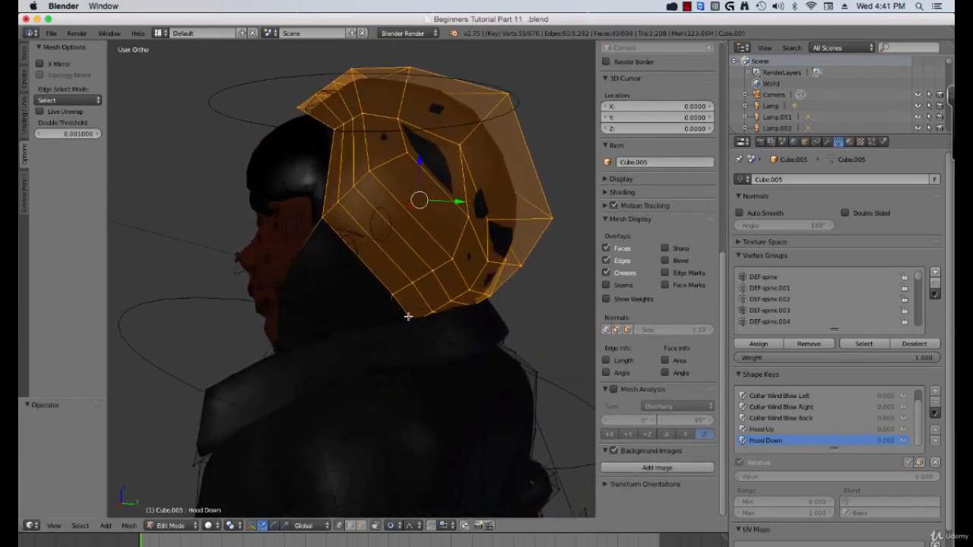
right_click(420, 299, "alt+shift")
right_click(440, 289, "alt+shift")
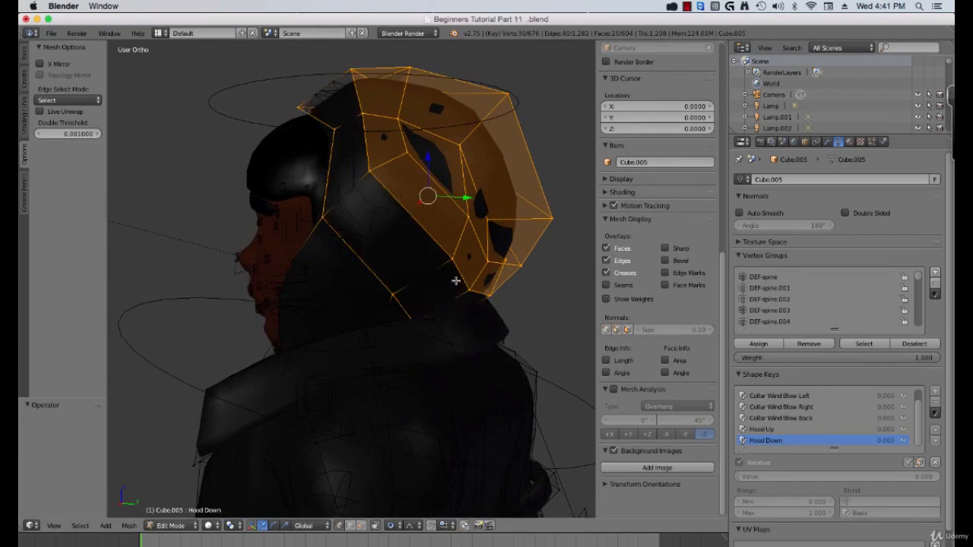
- Box-deselect the hood's front, crown and back vertices in wireframe, leaving only its lowest loop at the nape selected
key("z")
key("b")
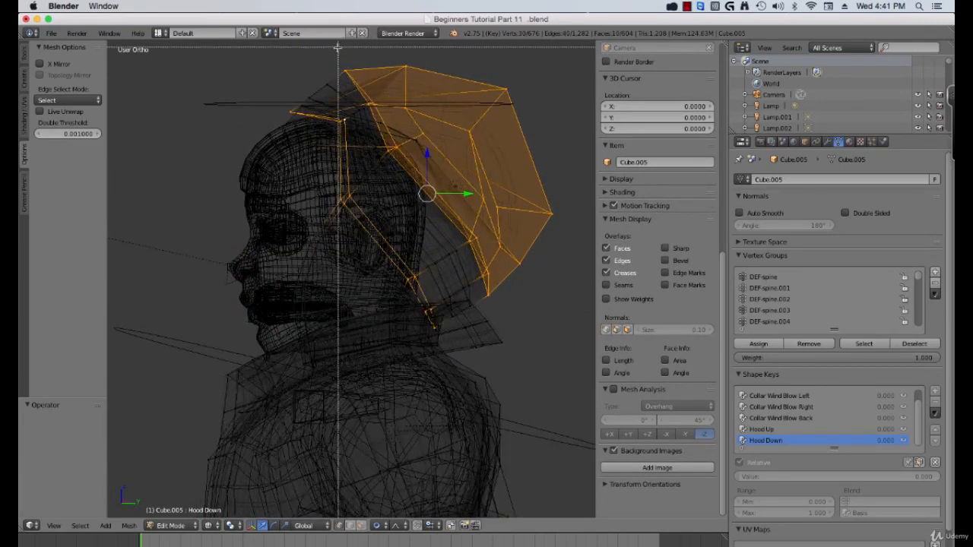
left_click_drag(337, 47, 424, 85)
key("b")
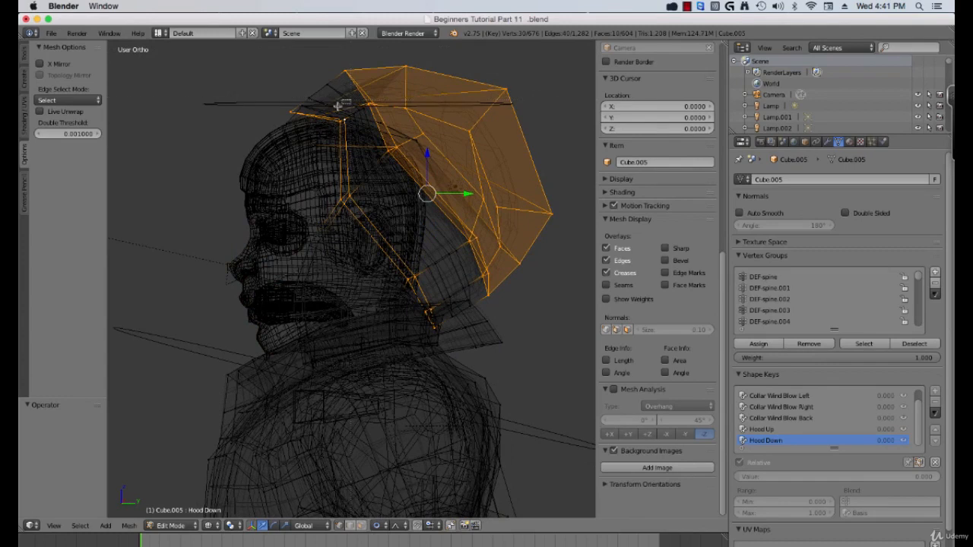
left_click_drag(351, 98, 230, 174)
middle_click_drag(230, 173, 230, 174)
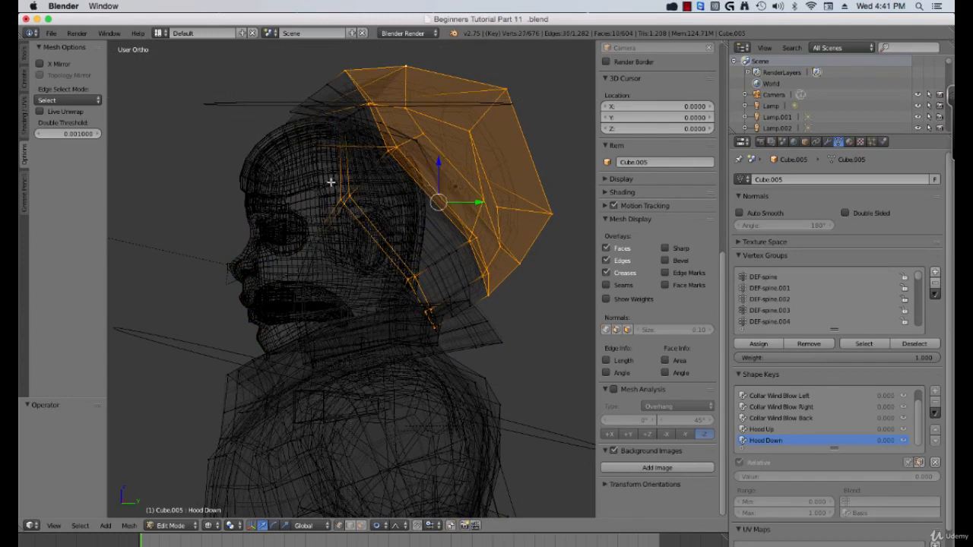
key("b")
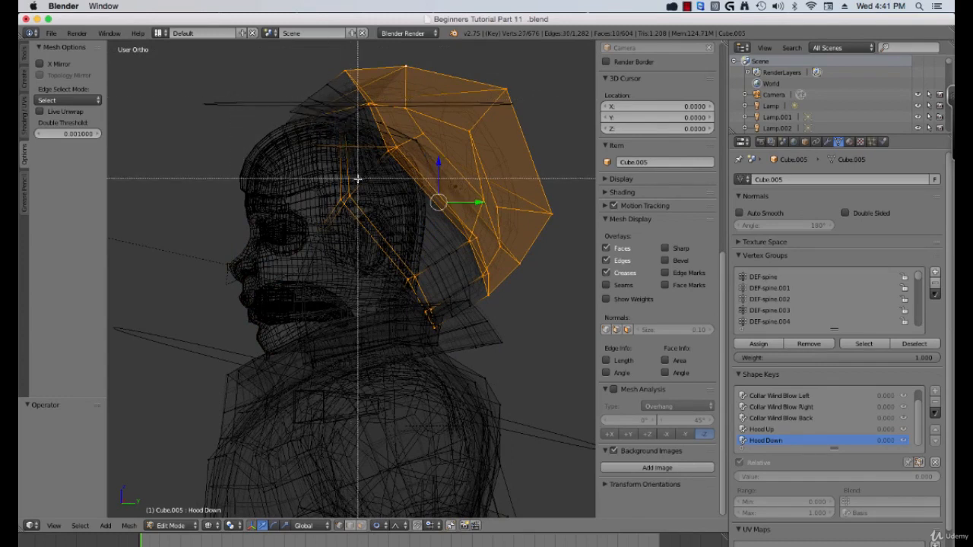
middle_click_drag(357, 178, 281, 227)
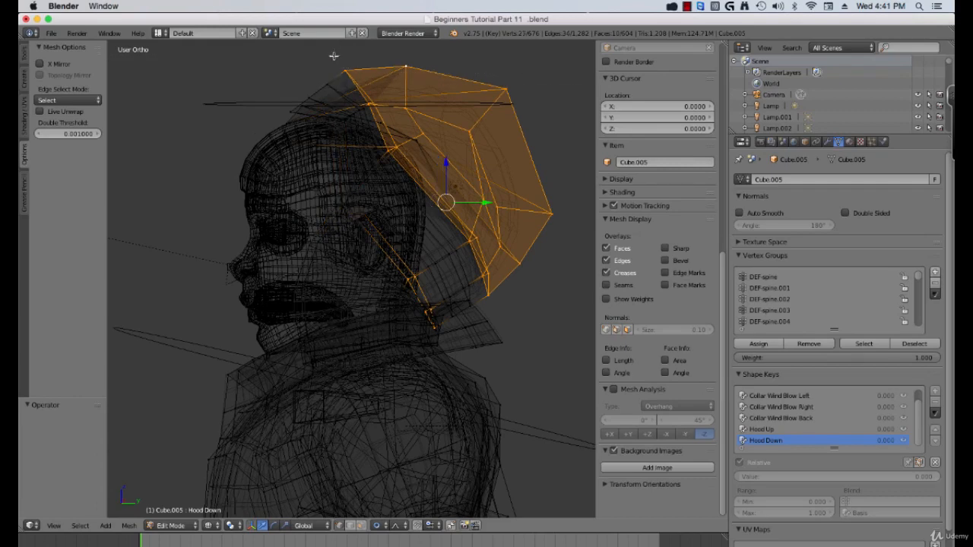
middle_click_drag(332, 53, 527, 182)
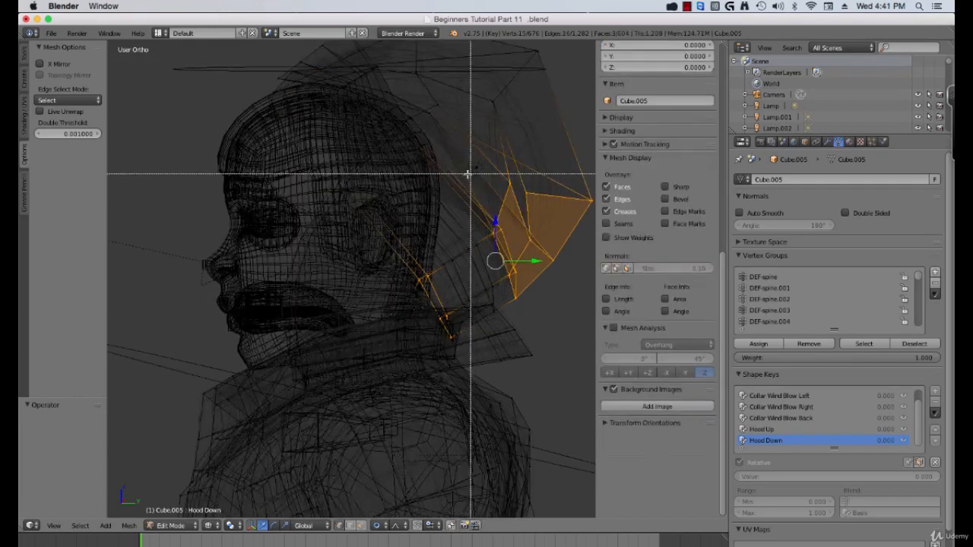
mouse_move(467, 174)
middle_mouse_down()
mouse_move(579, 247)
mouse_move(592, 321)
middle_mouse_up()
- Move the selected lower hood vertices about -0.025 along Y and 0.108 along Z in the side view
key("KP_1")
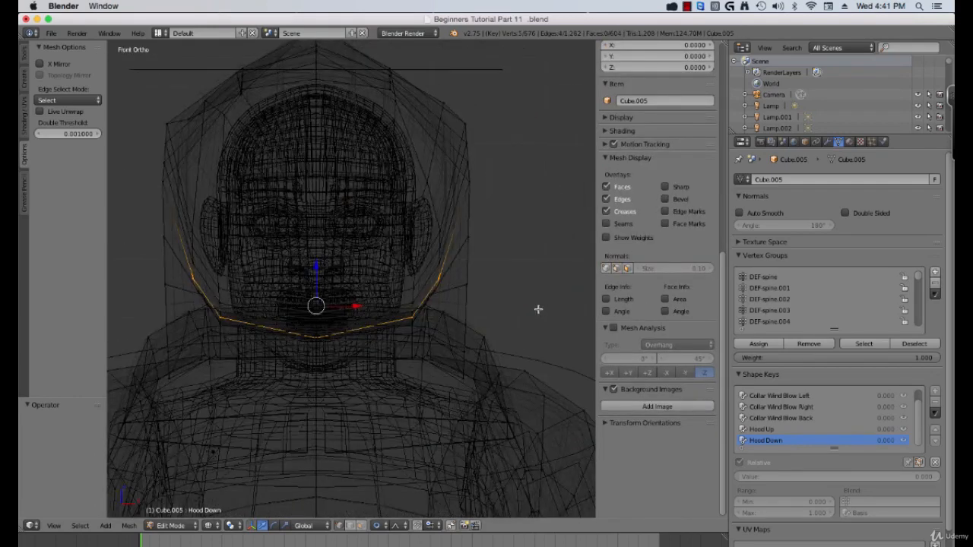
key("KP_3")
key("z")
key("z")
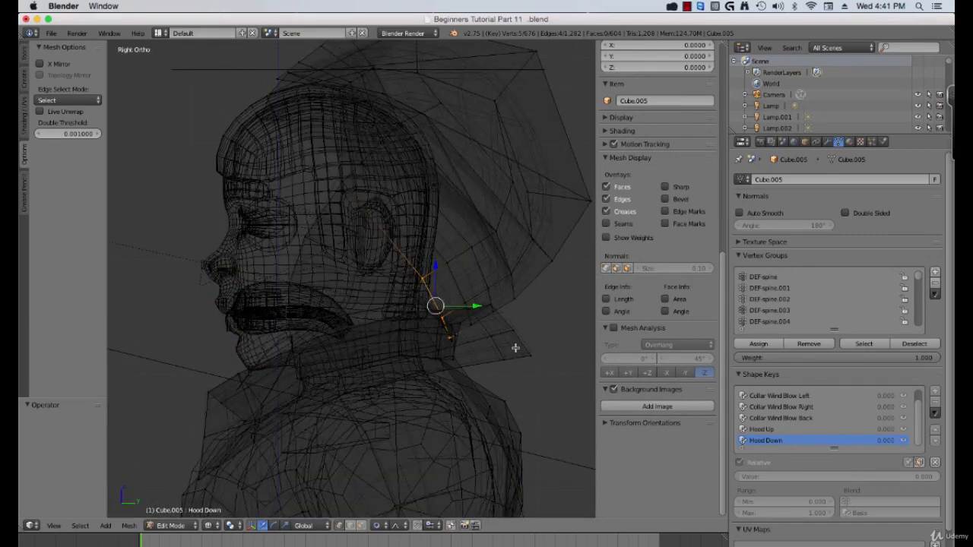
key("g")
left_click(508, 319)
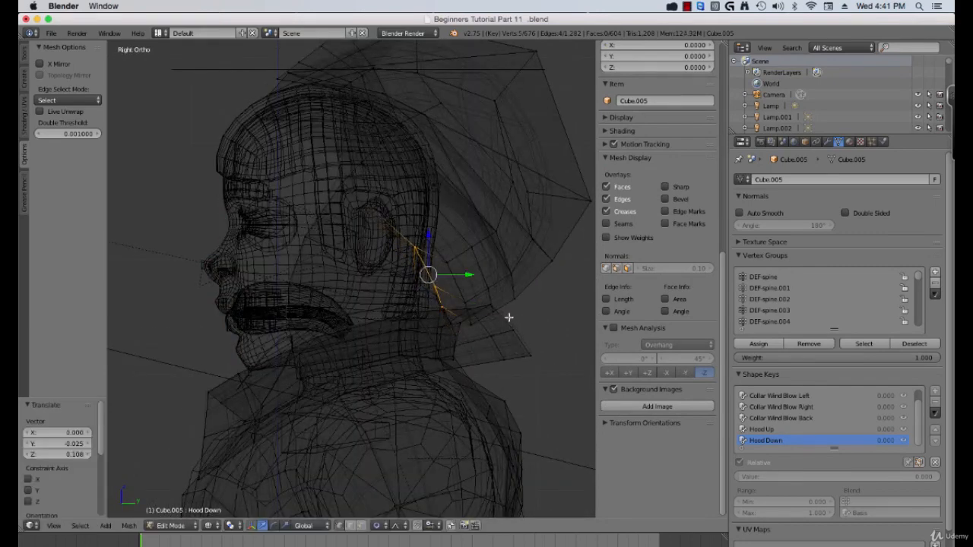
- Select the next row of vertices at the back of the hood and move it about -0.077 along Y and 0.102 along Z
right_click(476, 253)
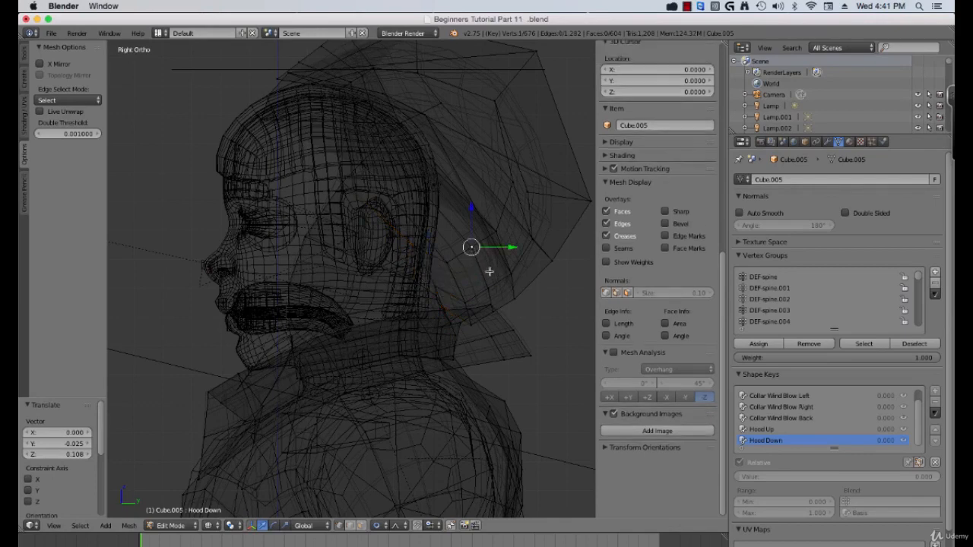
right_click(491, 289, "shift")
right_click(496, 305, "shift")
key("ctrl+z")
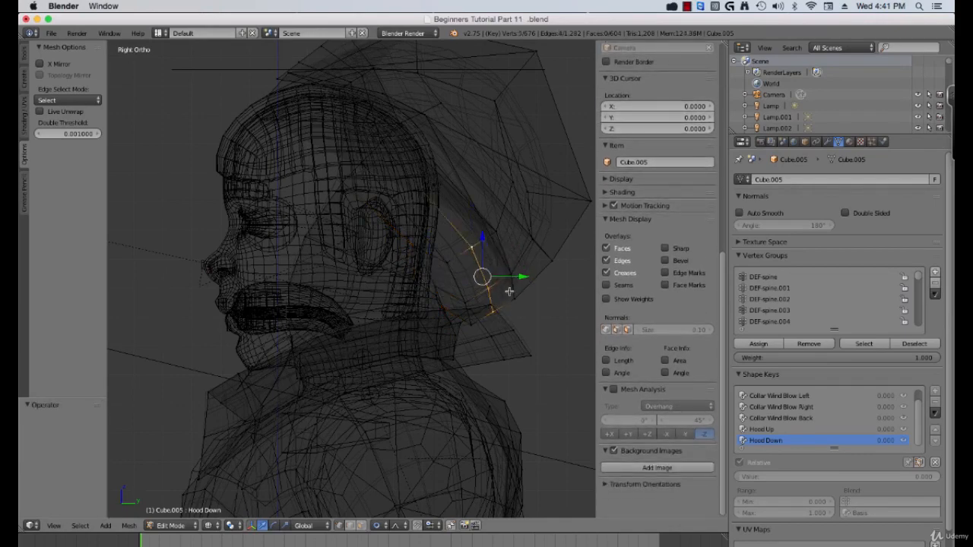
key("g")
left_click(491, 278)
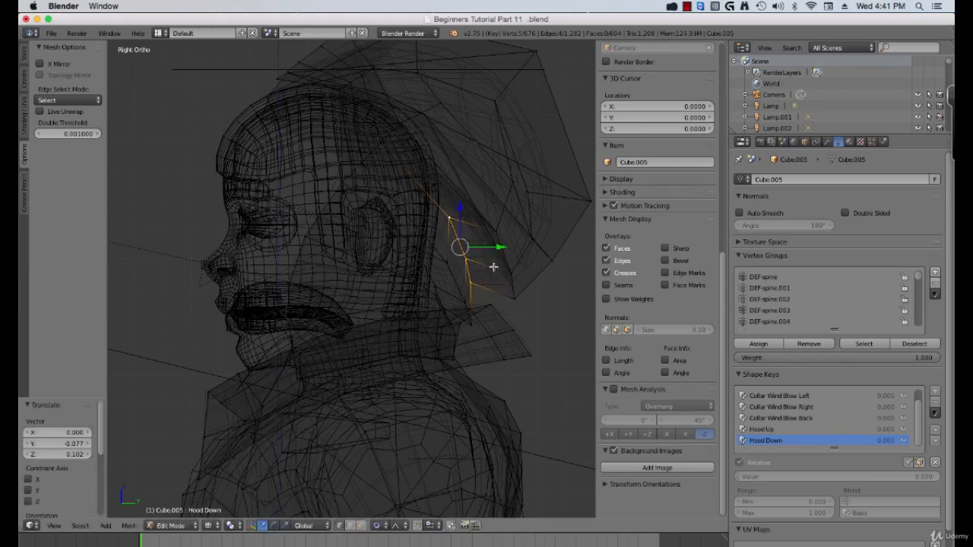
- Select further edge loops on the upper and back hood, checking the shape in solid and wireframe shading
right_click(501, 258, "alt+shift")
right_click(510, 226, "alt+shift")
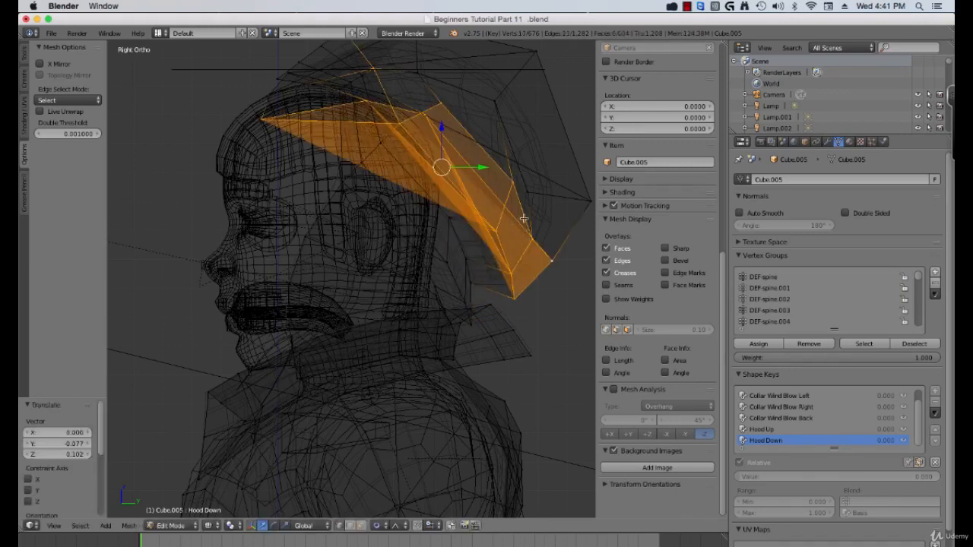
right_click(556, 187, "alt+shift")
middle_click_drag(510, 185, 495, 225, "shift")
key("z")
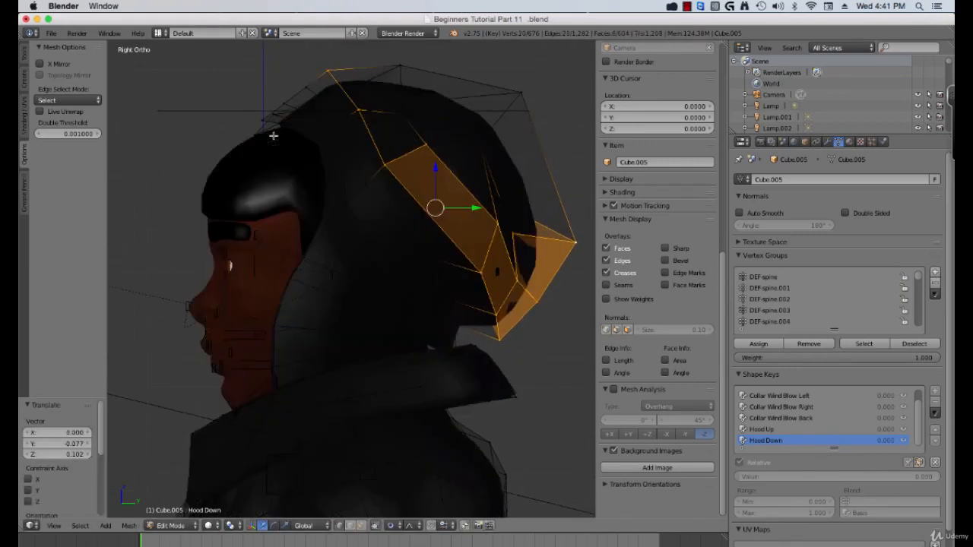
mouse_move(298, 151)
middle_mouse_down("shift")
mouse_move(298, 178)
mouse_move(456, 202)
mouse_move(363, 224)
mouse_move(294, 215)
middle_mouse_up("shift")
key("z")
key("KP_3")
- Undo the recent hood selections, moves and rotations back to the upright hood shape
key("ctrl+z")
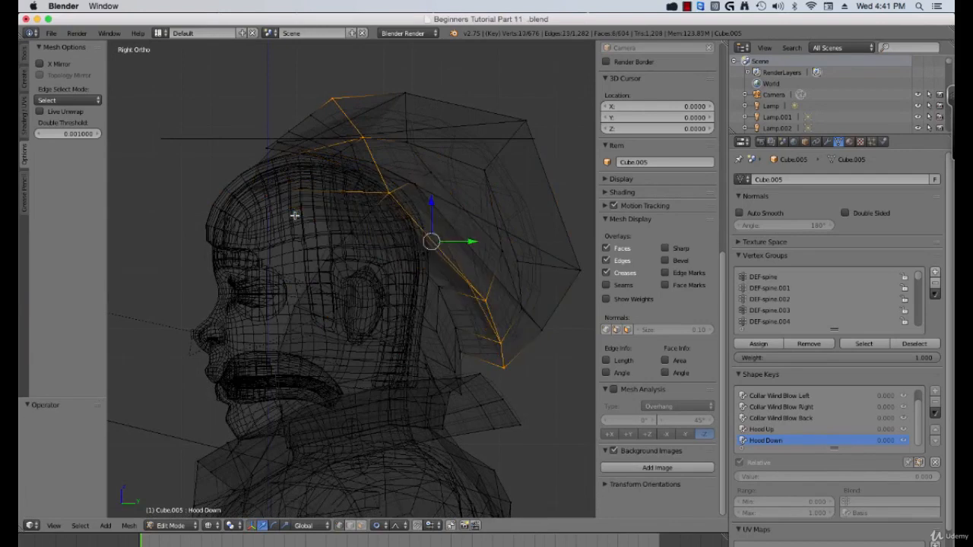
key("ctrl+z")
key("ctrl+z")
key("ctrl+z")
key("ctrl+z")
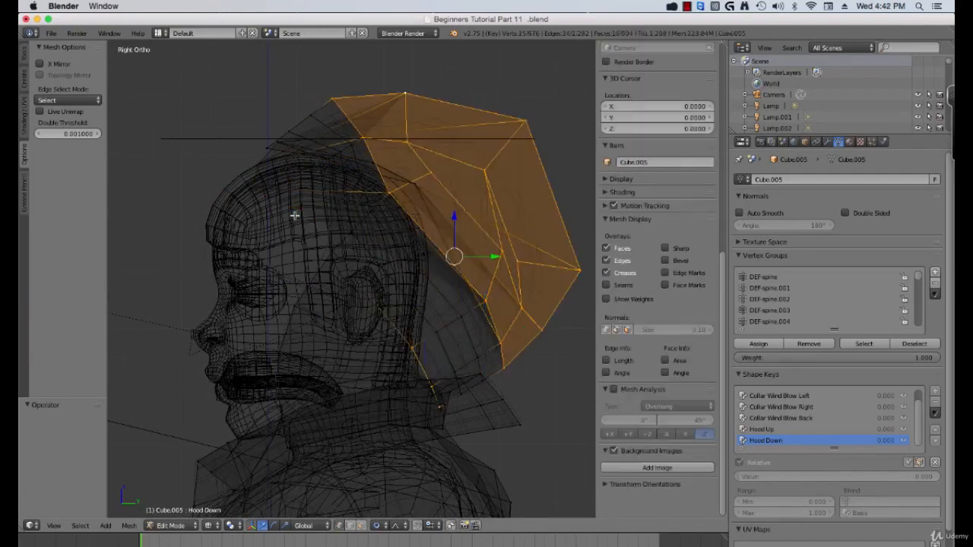
key("ctrl+z")
key("ctrl+z")
key("ctrl+z")
key("ctrl+z")
key("ctrl+z")
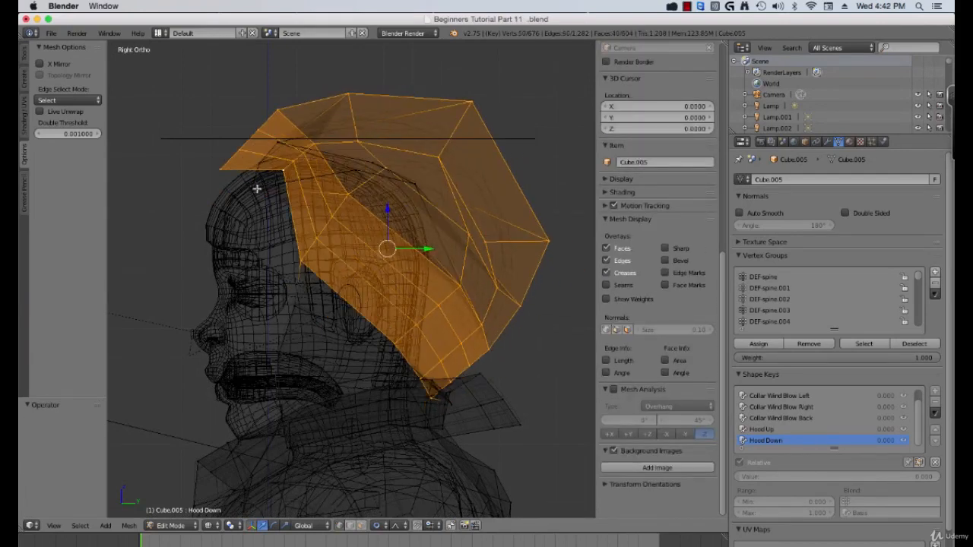
key("ctrl+z")
key("ctrl+z")
key("ctrl+z")
key("ctrl+z")
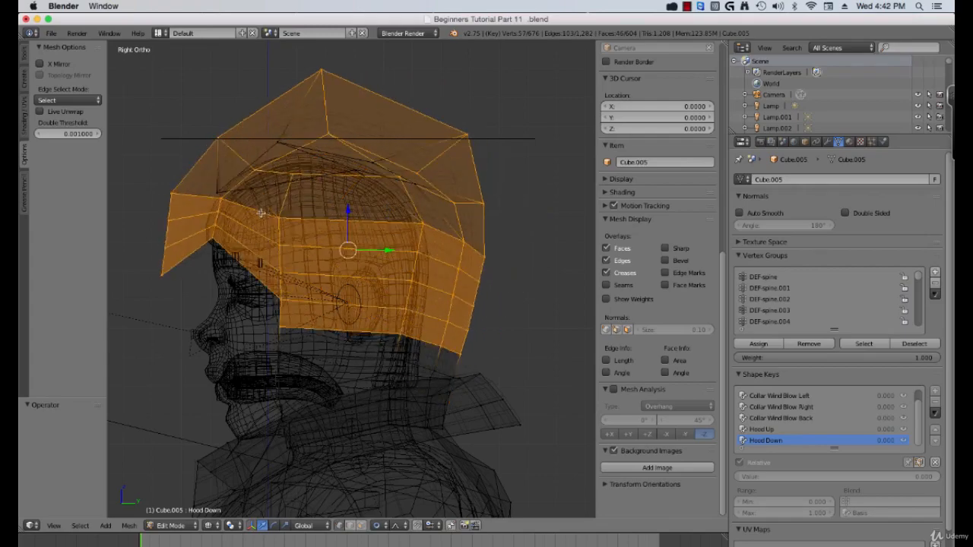
- Add the missing front and crown vertices to the hood selection with a box selection in wireframe
middle_click_drag(269, 218, 310, 199)
key("b")
left_click_drag(295, 123, 160, 235)
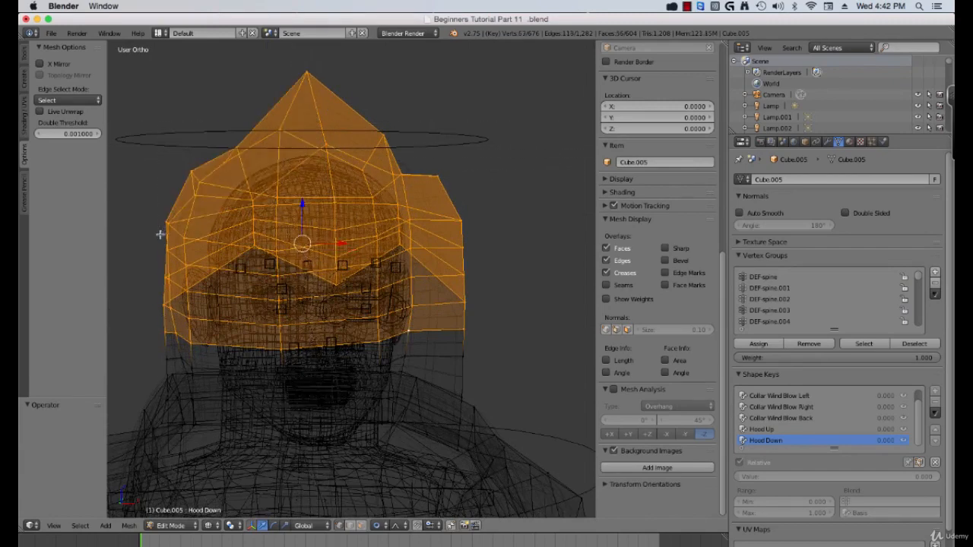
middle_click_drag(163, 234, 160, 234)
key("KP_3")
- Tilt the selected hood backward and move it about 0.216 along Y and 0.006 along Z
key("r")
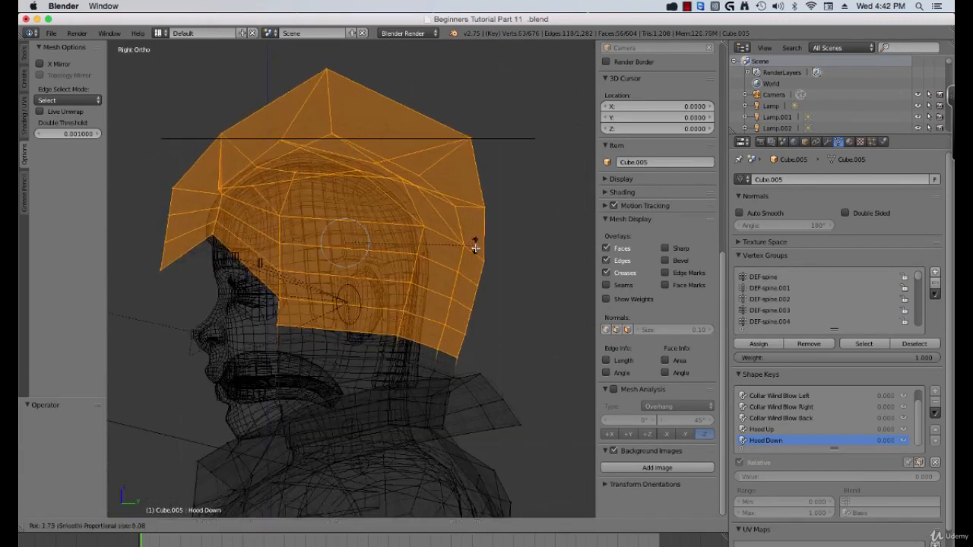
left_click(462, 276)
key("g")
left_click(456, 227)
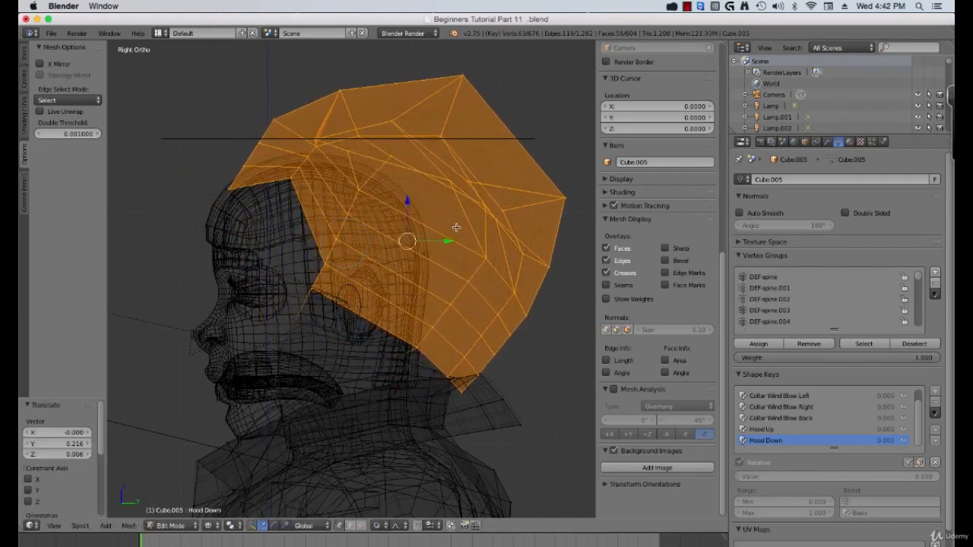
- Rotate the selected hood about 16.6° and move it about 0.060 along Y and -0.004 along Z
key("r")
left_click(465, 282)
key("g")
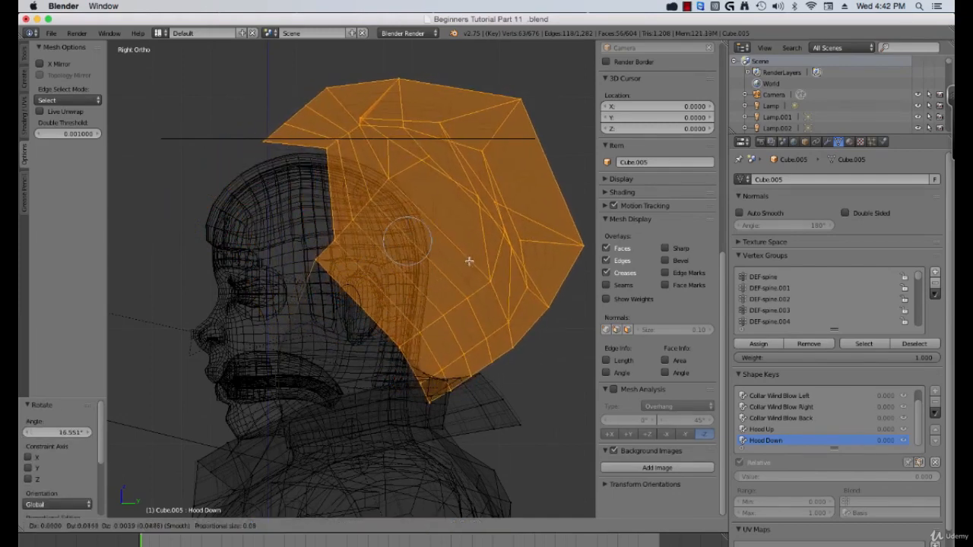
left_click(468, 261)
- Deselect the lowest hood loop, rotate the rest about 10°, and move it about 0.093 along Y and -0.077 along Z
right_click(385, 332, "alt+shift")
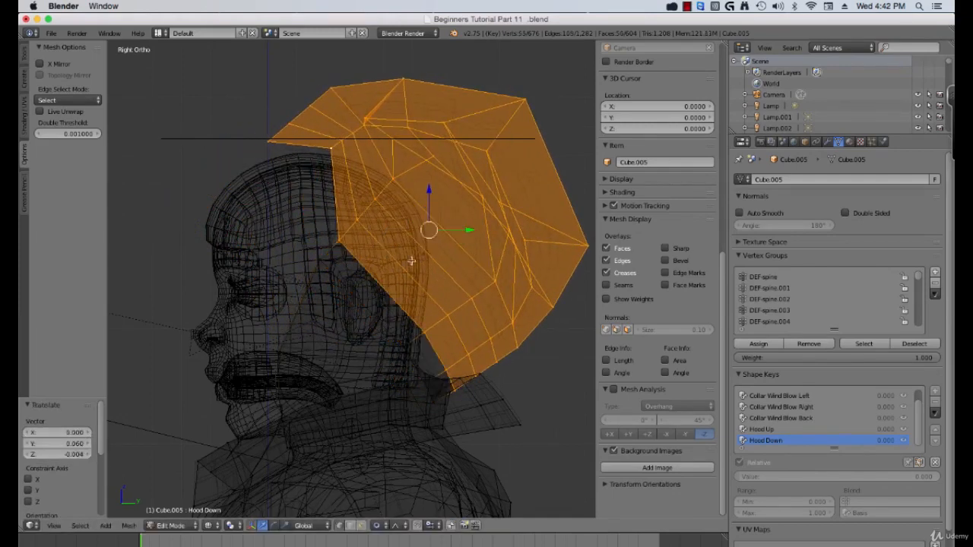
key("r")
left_click(471, 245)
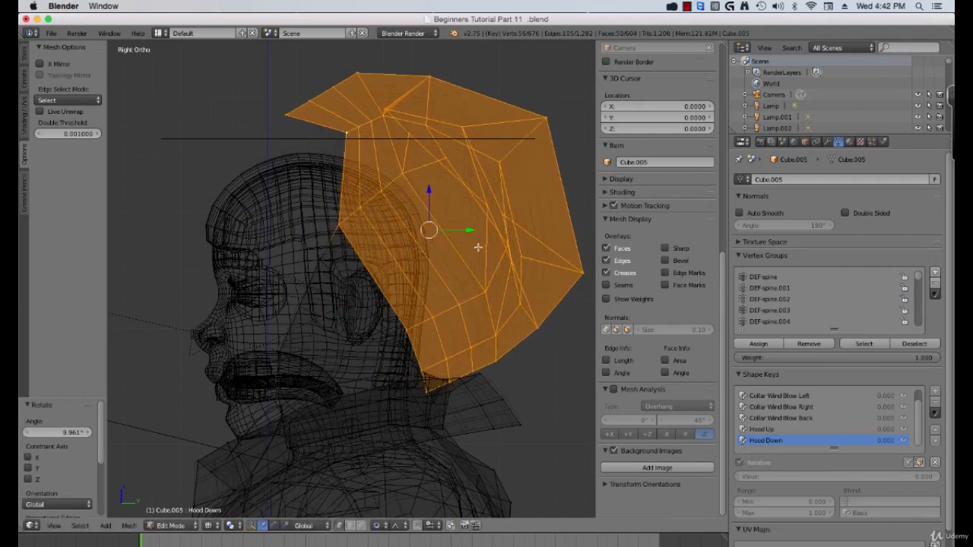
key("g")
left_click(504, 265)
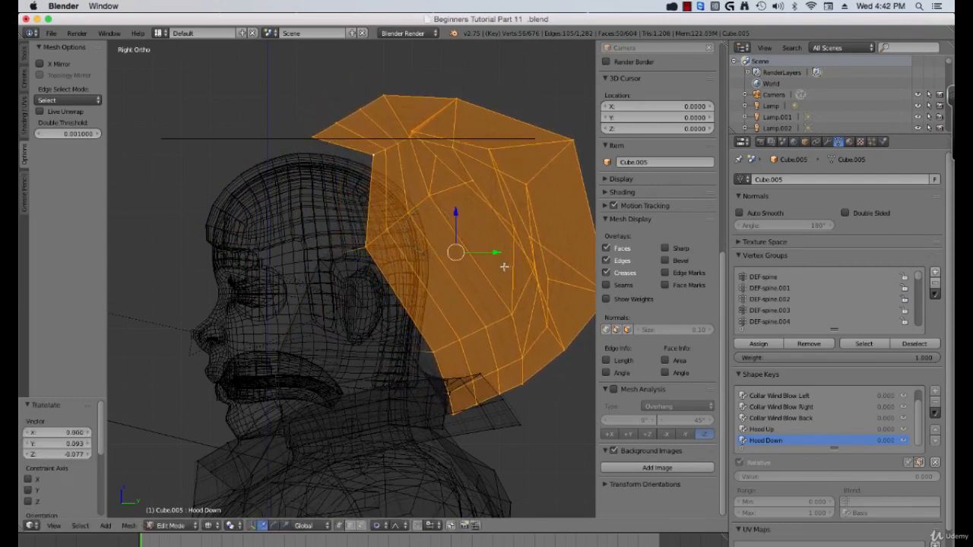
- Deselect the hood's middle loops and most of its crown and back vertices, keeping the front edge loop selected
right_click(410, 305, "alt+shift")
scroll(378, 196, "down", 1, "shift")
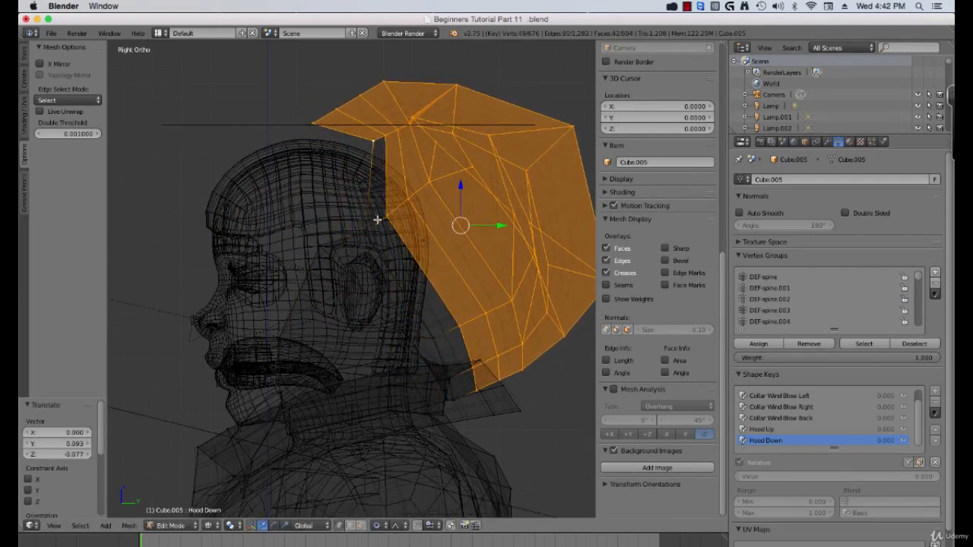
key("ctrl+z")
right_click(427, 274, "alt+shift")
right_click(458, 265, "alt+shift")
right_click(483, 249, "alt+shift")
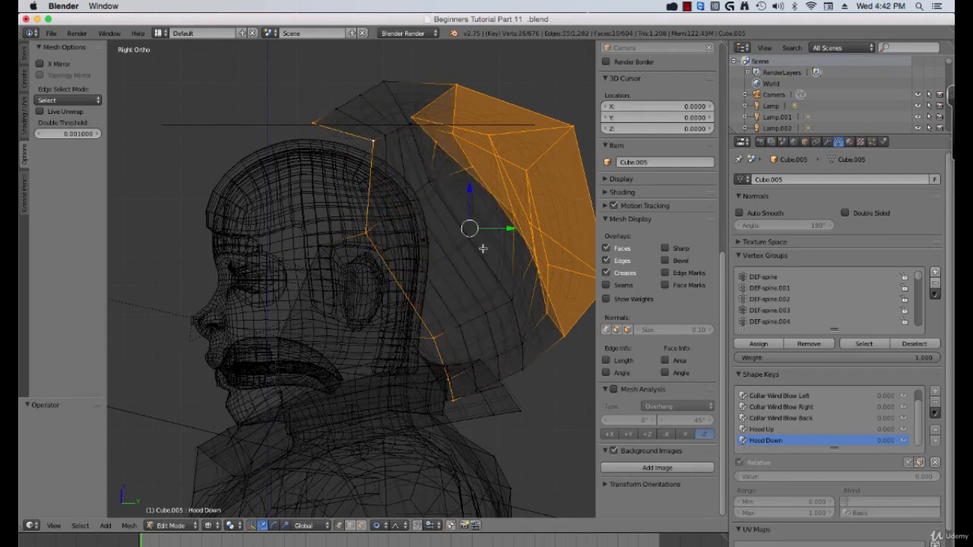
key("b")
left_click_drag(401, 72, 622, 343)
middle_click_drag(621, 343, 603, 277)
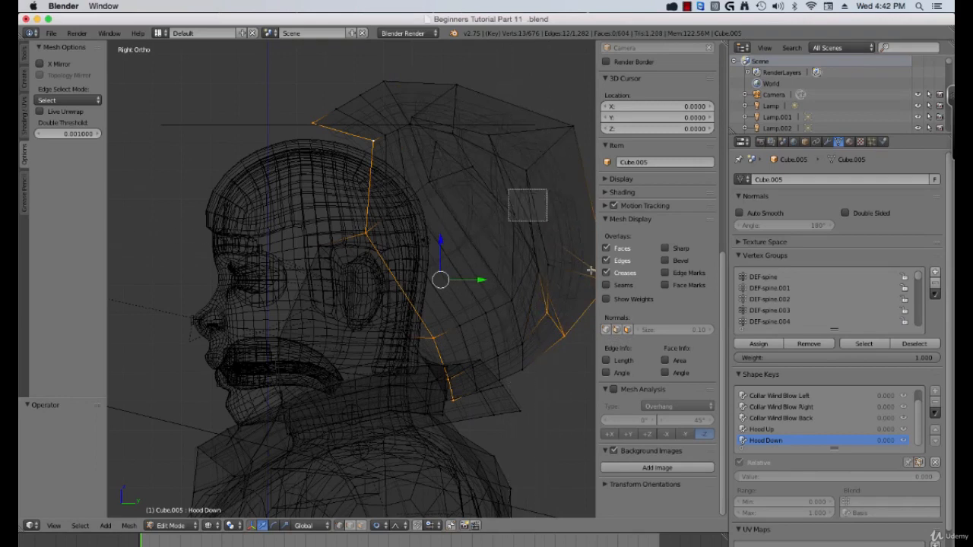
- Deselect the remaining back and upper front vertices, then move the lower front edge about -0.028 along Y and 0.104 along Z
scroll(631, 389, "up", 1)
middle_click_drag(566, 361, 504, 357, "shift")
scroll(504, 357, "down", 1)
key("b")
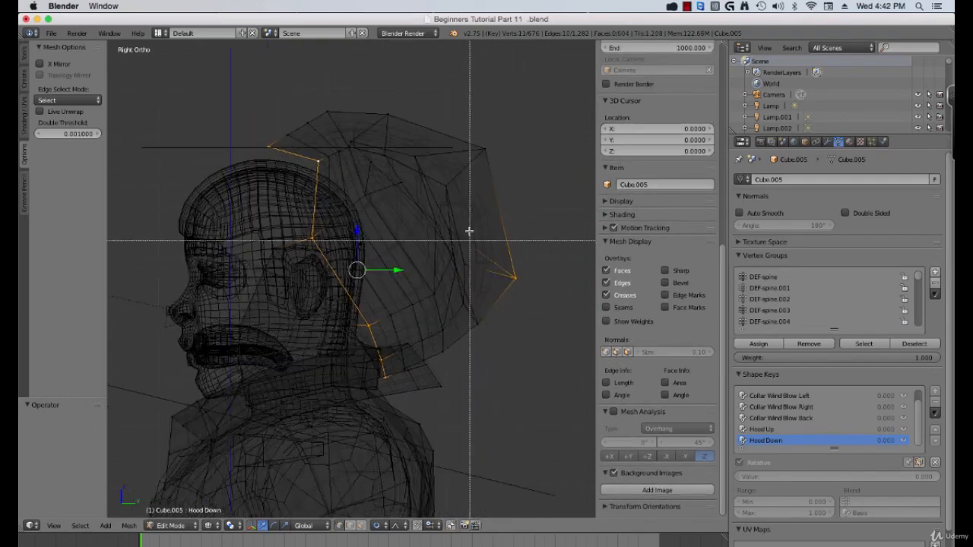
middle_click_drag(468, 234, 574, 341)
key("b")
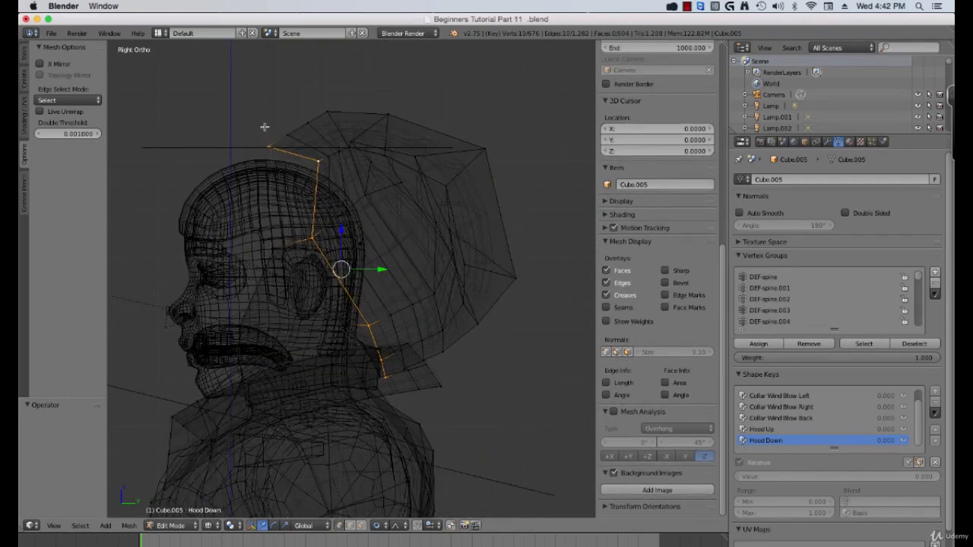
middle_click_drag(265, 127, 351, 282)
key("g")
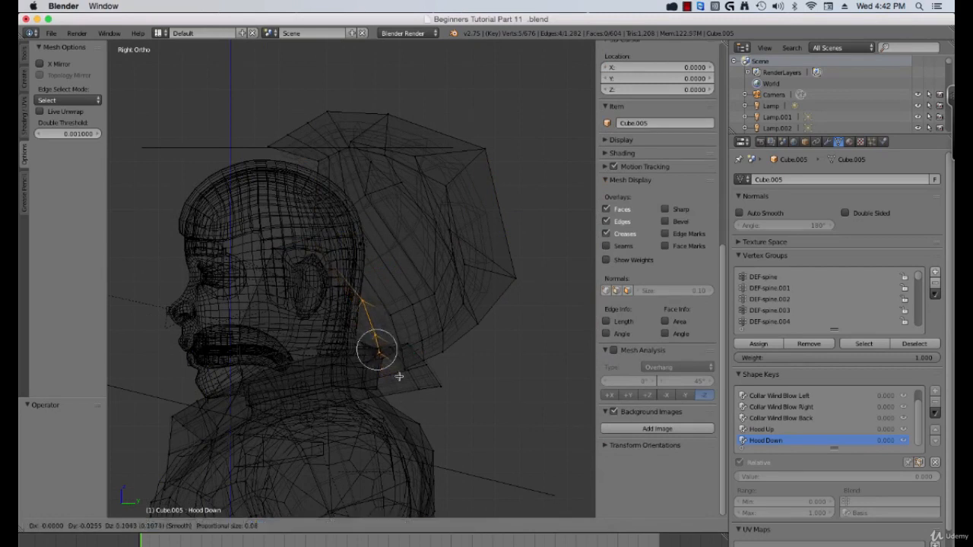
left_click(401, 369)
- Select the lower vertices of the next hood loop and move them about -0.076 along Y and 0.116 along Z
right_click(417, 329)
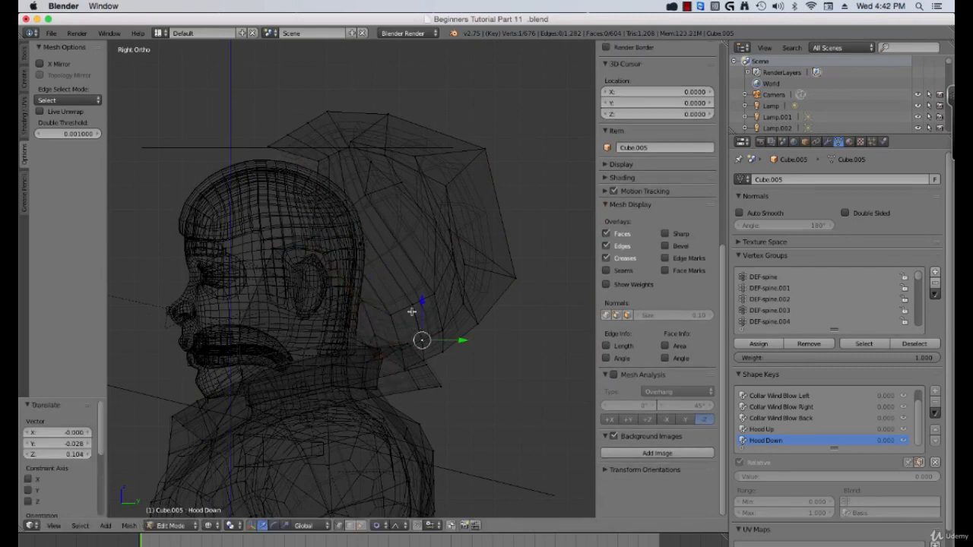
right_click(413, 309, "shift")
right_click(422, 340, "shift")
right_click(424, 342, "shift")
right_click(425, 352, "shift")
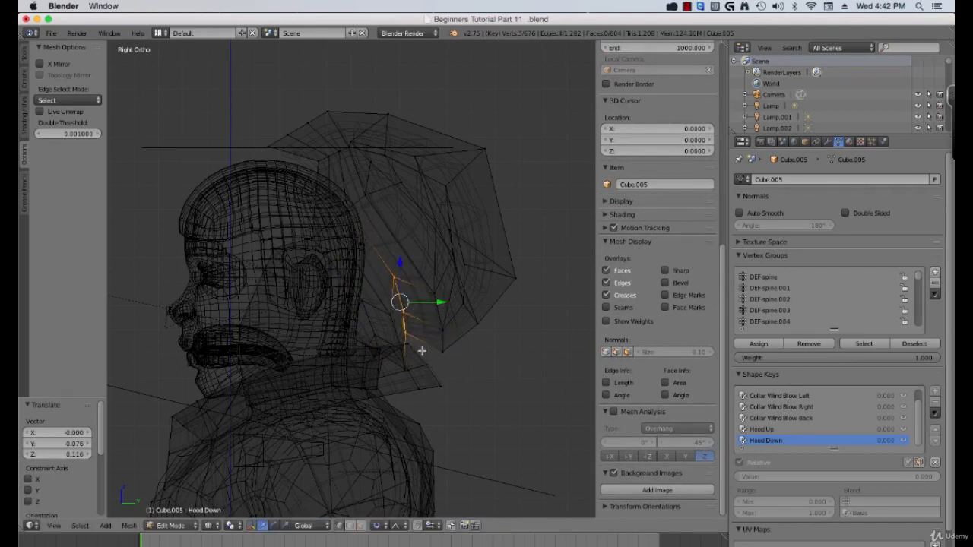
- Select the hood's top and back sections, rotate them about 11.1°, and move them about 0.088 along Y and -0.104 along Z
right_click(428, 308, "alt")
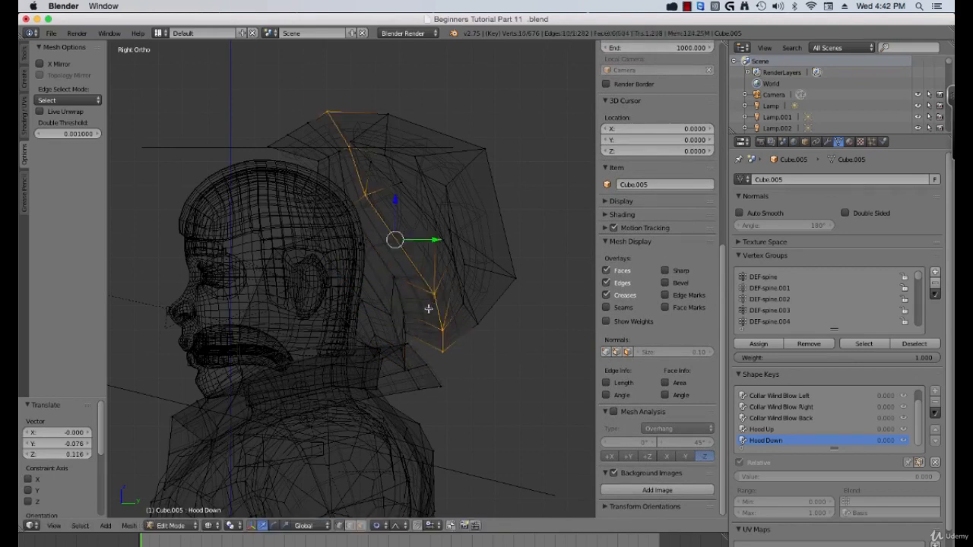
right_click(331, 158, "shift")
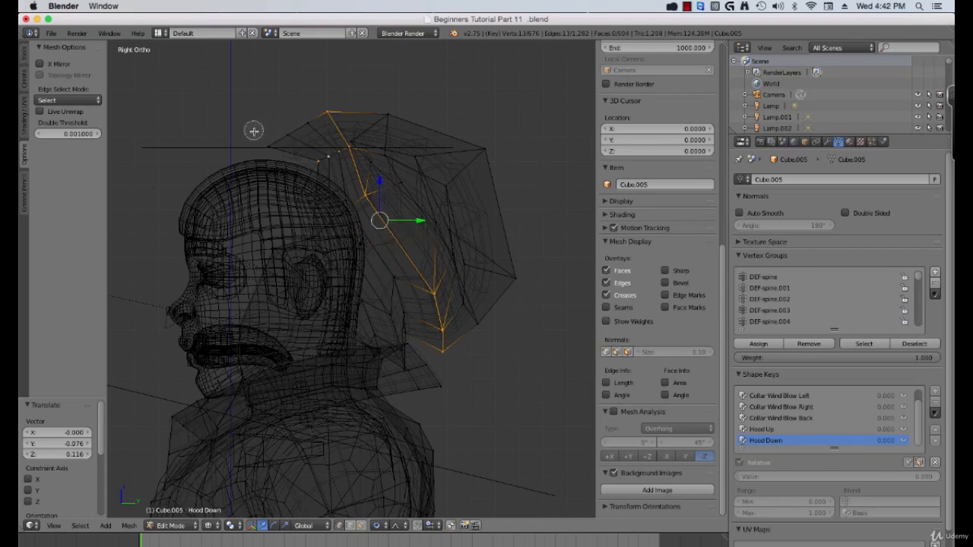
mouse_move(262, 137)
left_mouse_down()
mouse_move(310, 154)
mouse_move(339, 134)
mouse_move(309, 126)
mouse_move(399, 124)
mouse_move(456, 217)
mouse_move(469, 325)
mouse_move(380, 164)
mouse_move(417, 166)
mouse_move(377, 158)
mouse_move(415, 137)
mouse_move(494, 185)
mouse_move(515, 281)
mouse_move(455, 144)
mouse_move(485, 163)
mouse_move(488, 243)
mouse_move(451, 228)
left_mouse_up()
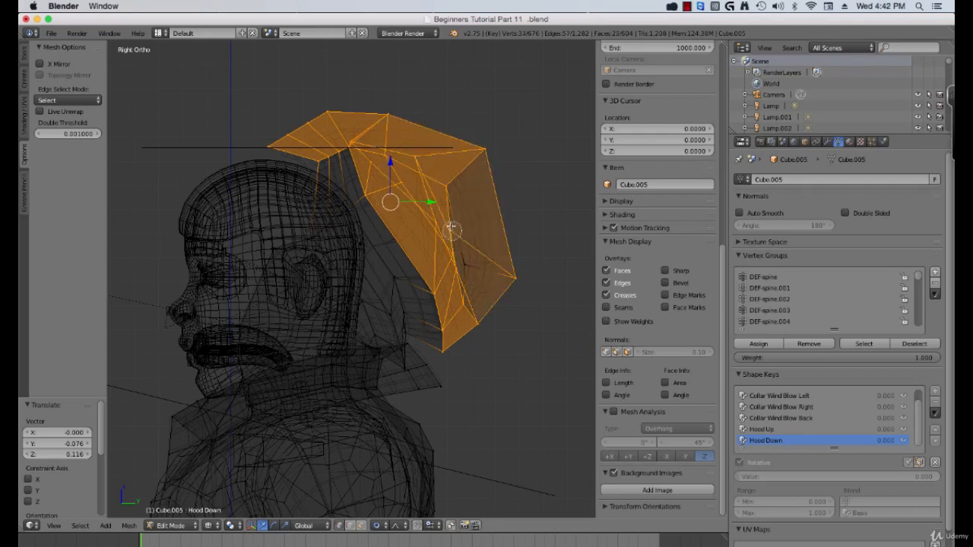
left_click_drag(475, 265, 462, 264)
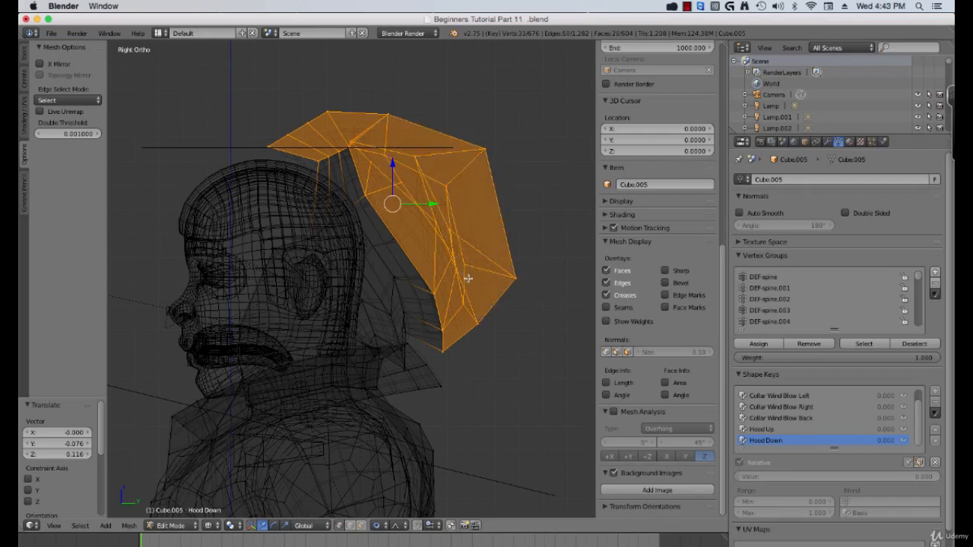
key("r")
left_click(478, 295)
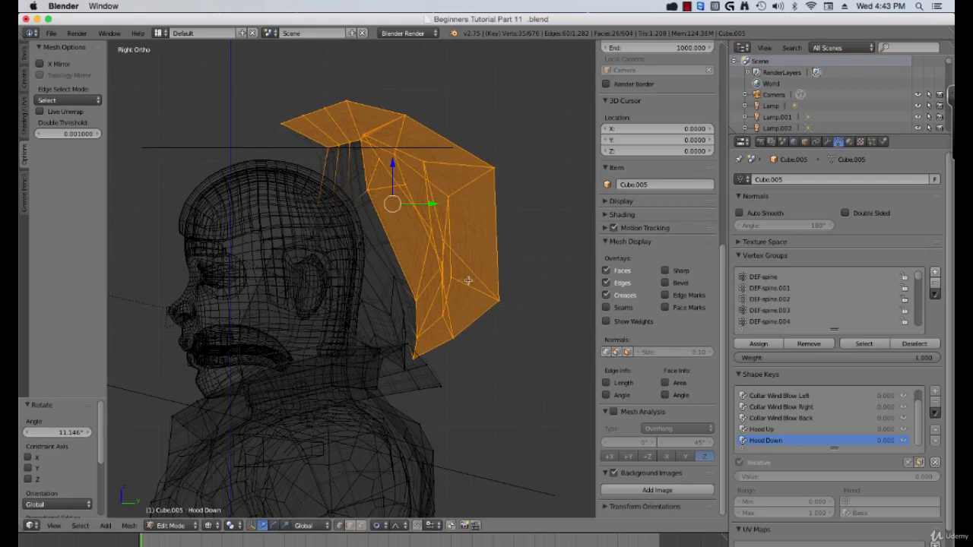
key("g")
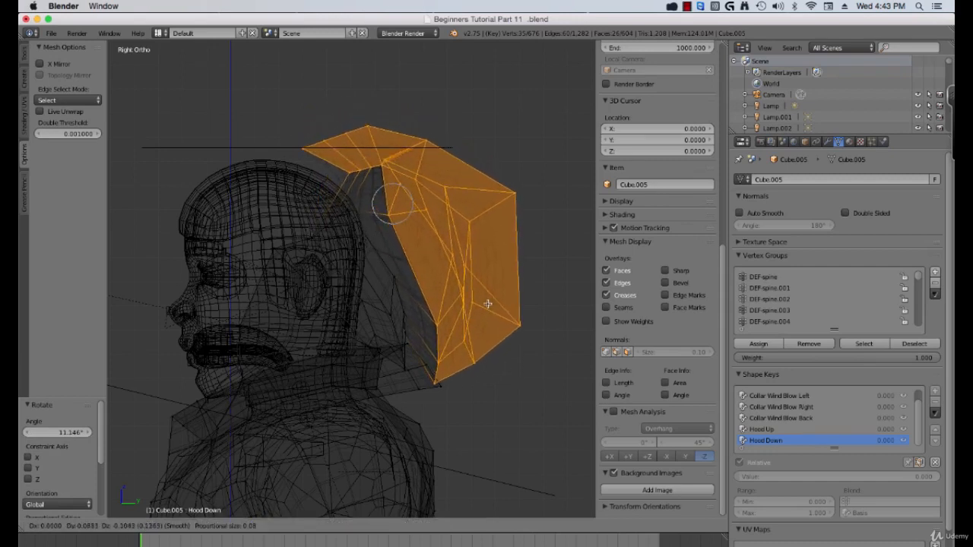
left_click(487, 304)
- Add the adjacent forward loop to the hood selection and move it all about 0.081 along Y and -0.253 along Z
left_click(383, 258, "shift")
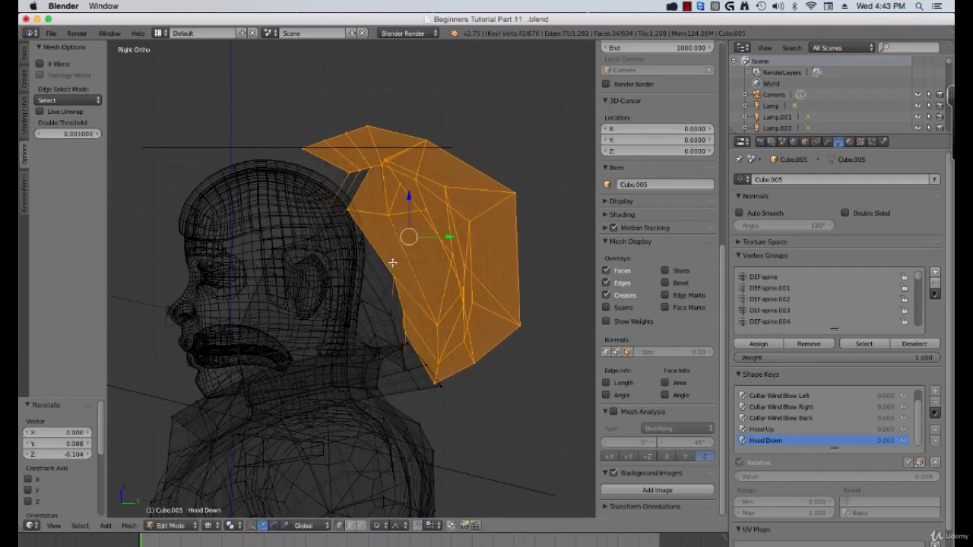
key("g")
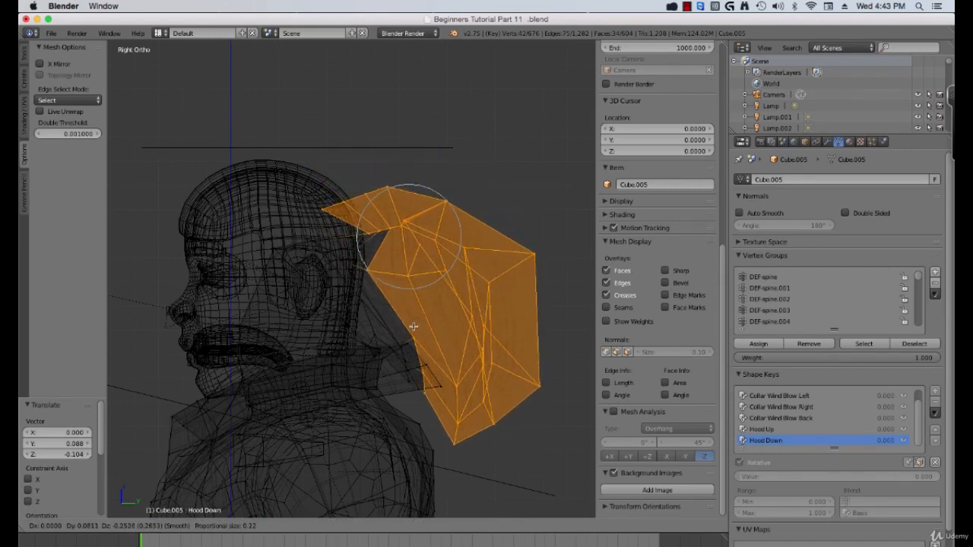
left_click(413, 327)
- Select the hood's upper front ridge vertices and move them about 0.132 along Y and -0.243 along Z
right_click(386, 187)
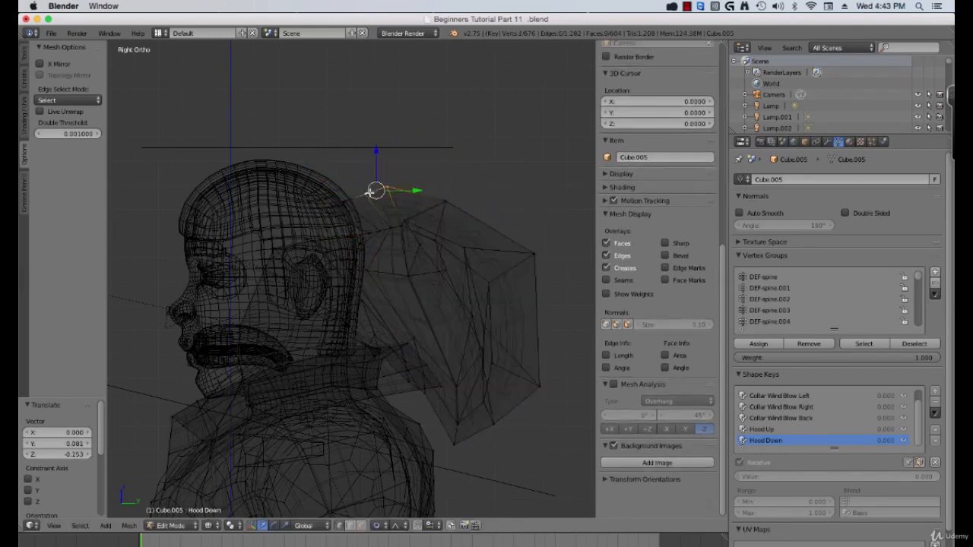
right_click(328, 212)
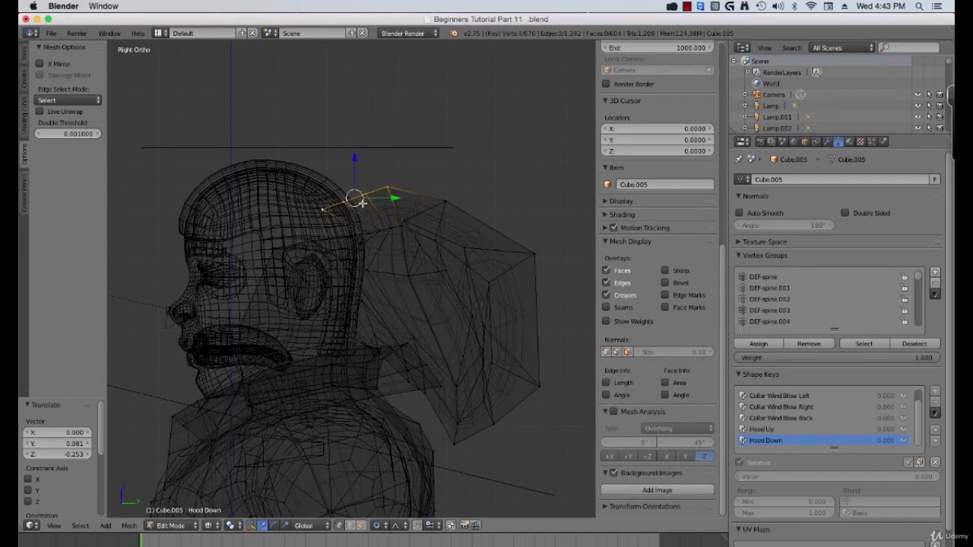
key("g")
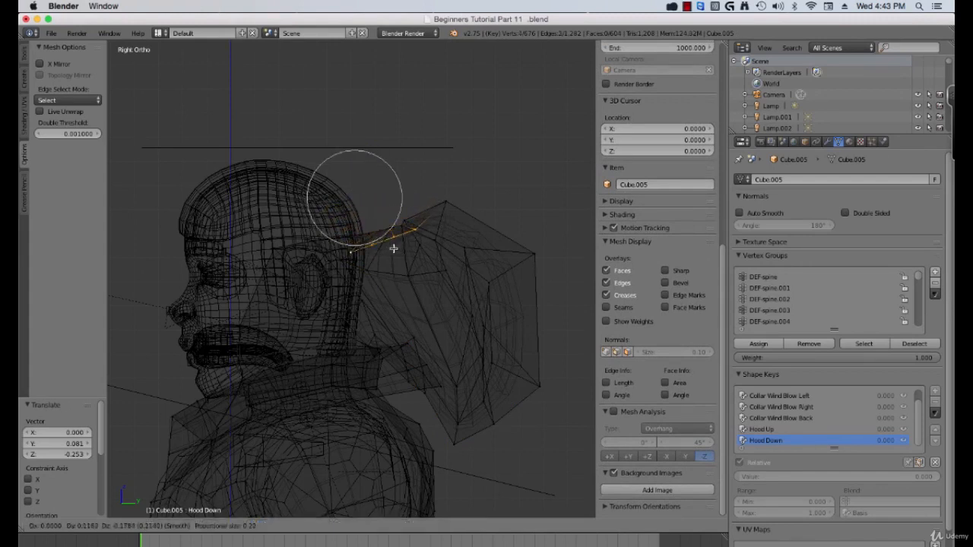
left_click(396, 263)
- Select the crown vertices behind the front ridge and move them about 0.139 along Y and -0.186 along Z with a larger proportional radius
right_click(407, 221)
right_click(450, 201)
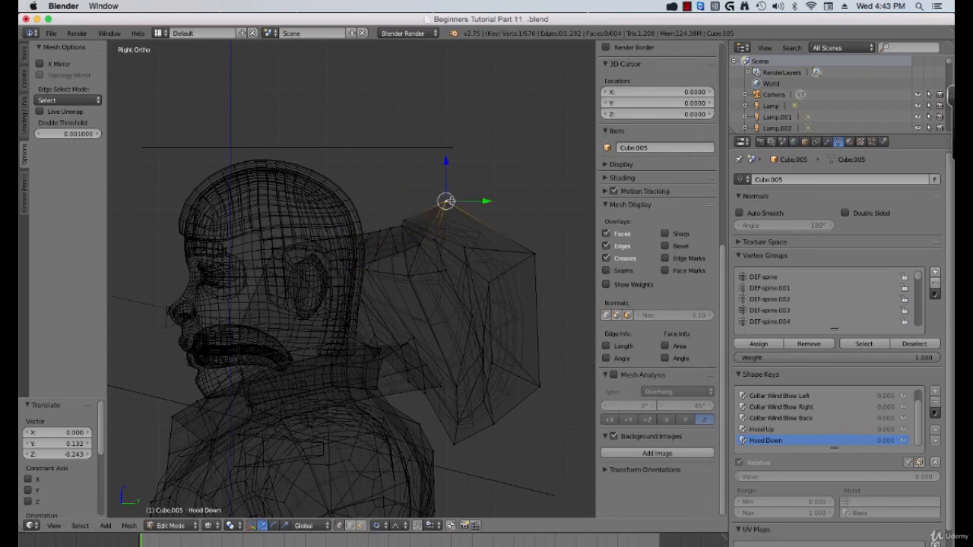
right_click(406, 217, "shift")
right_click(407, 216, "shift")
key("b")
left_click_drag(403, 183, 467, 249)
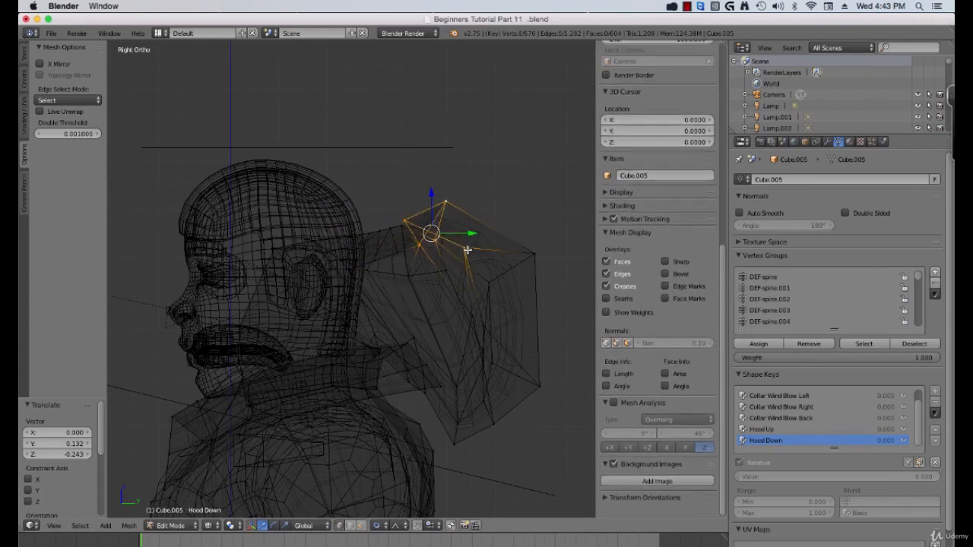
scroll(450, 250, "down", 1)
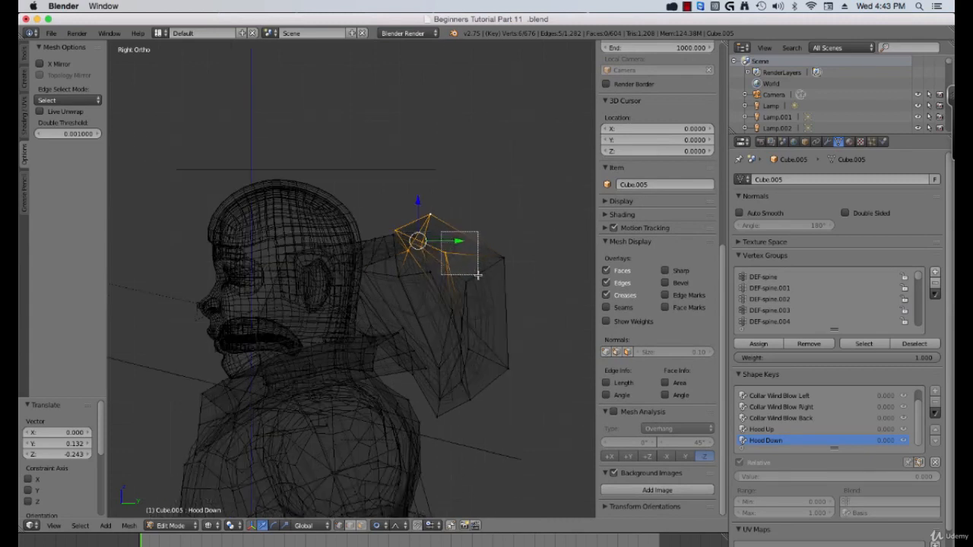
key("g")
scroll(448, 273, "down", 6)
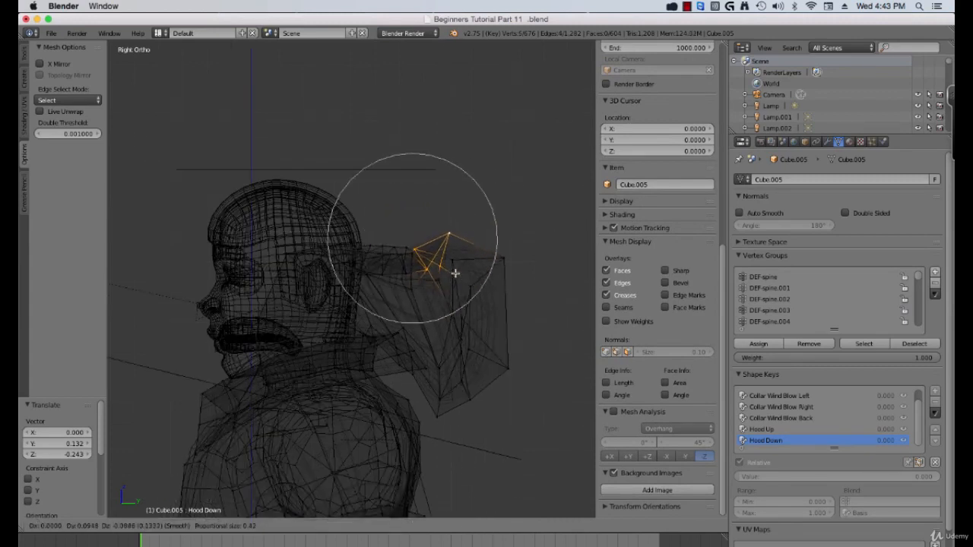
left_click(462, 278)
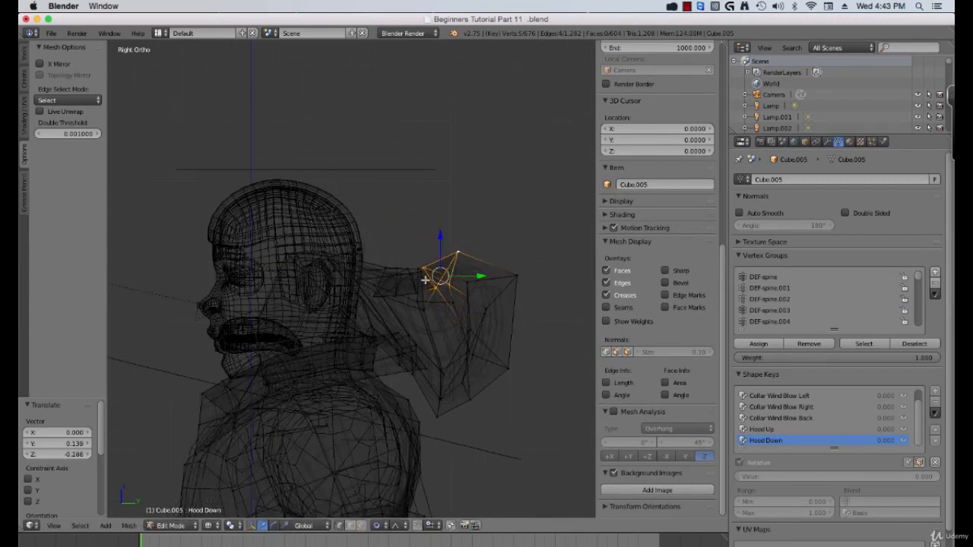
- Move the hood vertices beside the ear about 0.095 along Y and -0.161 along Z, and rotate them about -14.3°
right_click(327, 259)
right_click(288, 257, "shift")
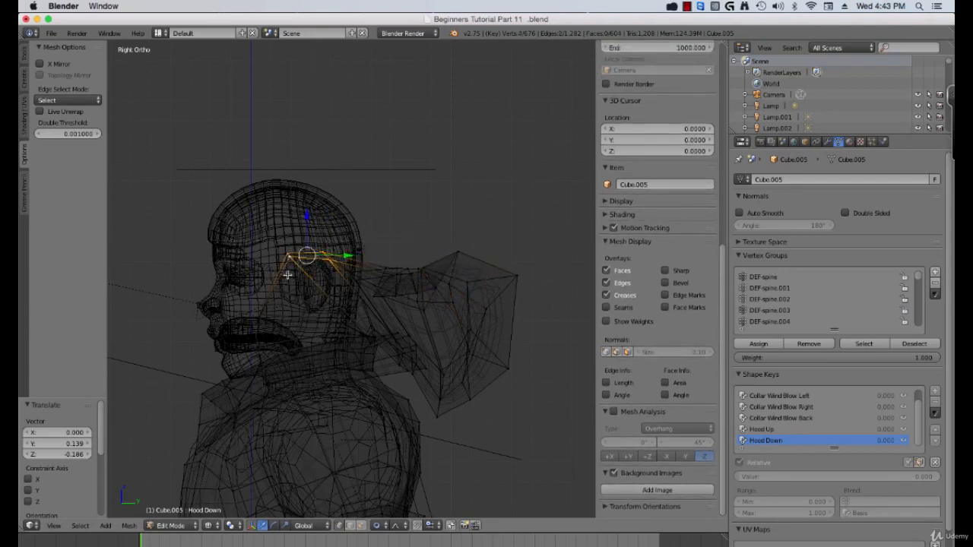
key("g")
scroll(312, 283, "up", 6)
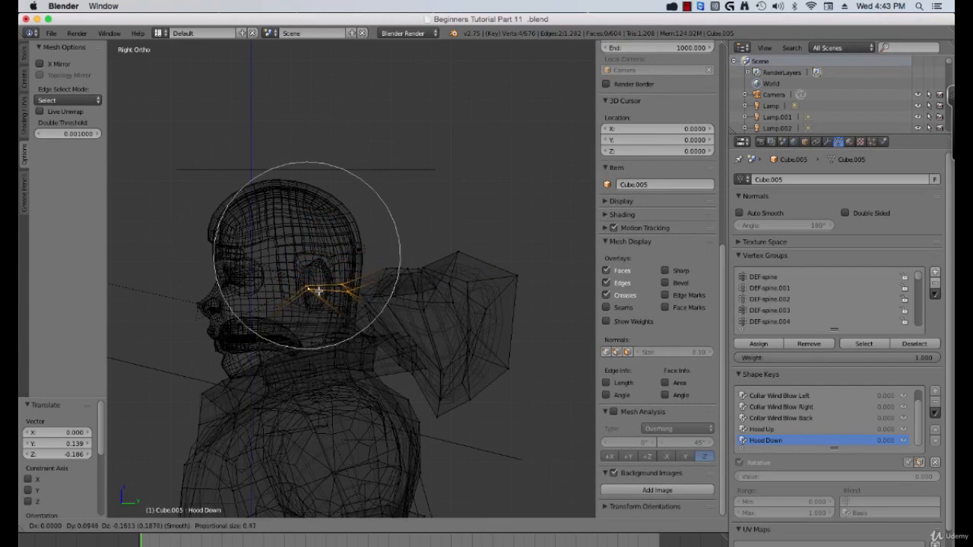
left_click(318, 291)
key("r")
left_click(387, 311)
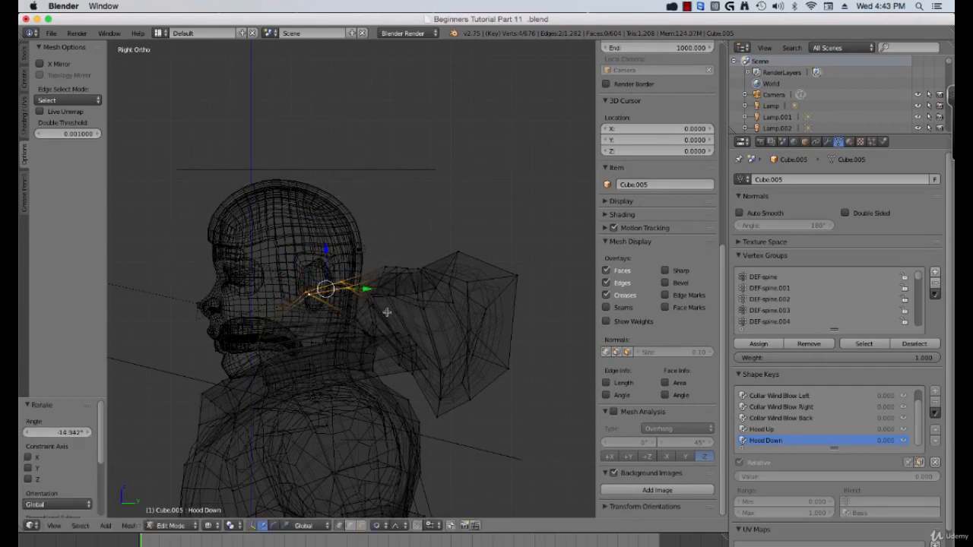
right_click(415, 370)
right_click(408, 371, "shift")
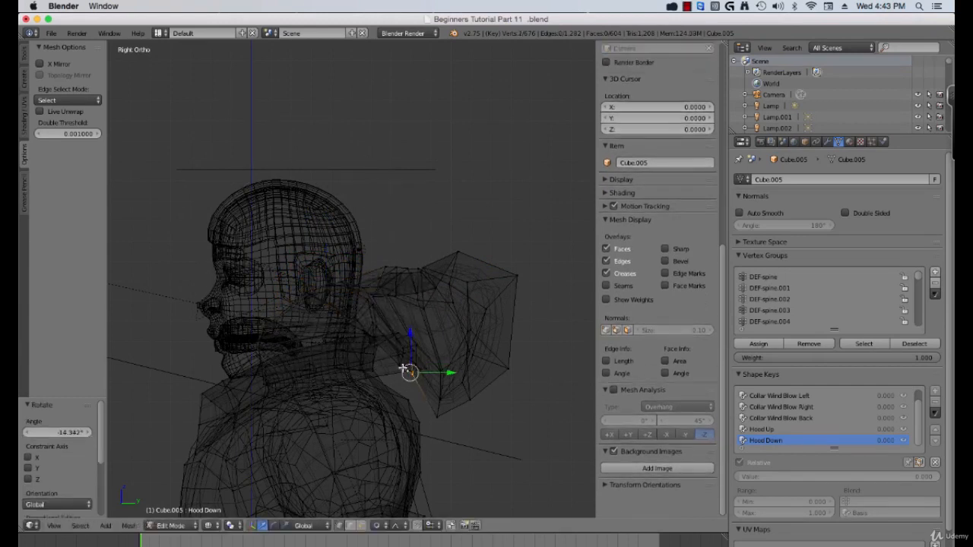
key("g")
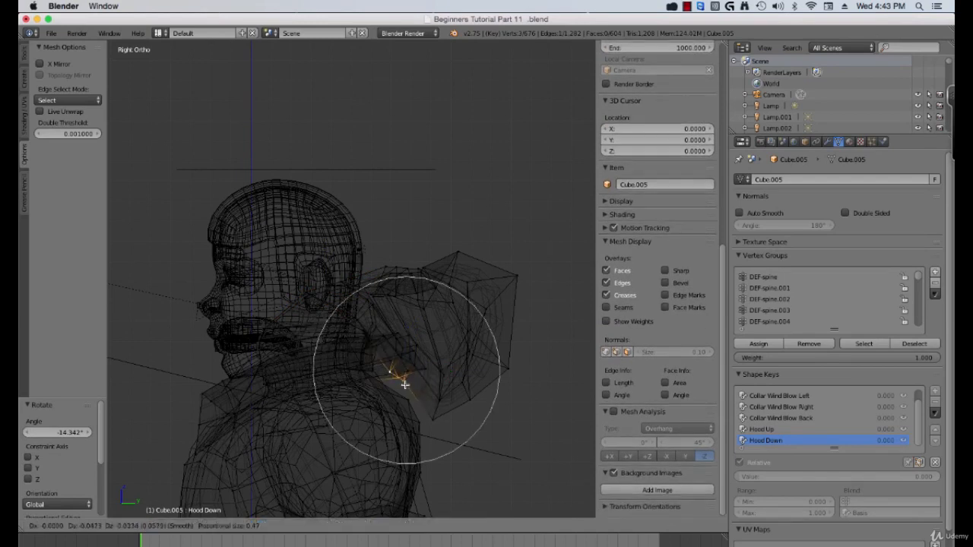
right_click(399, 388)
- Select two vertices at the base of the hood behind the neck and move them about -0.097 along Y and -0.108 along Z
right_click(412, 375)
right_click(396, 365, "shift")
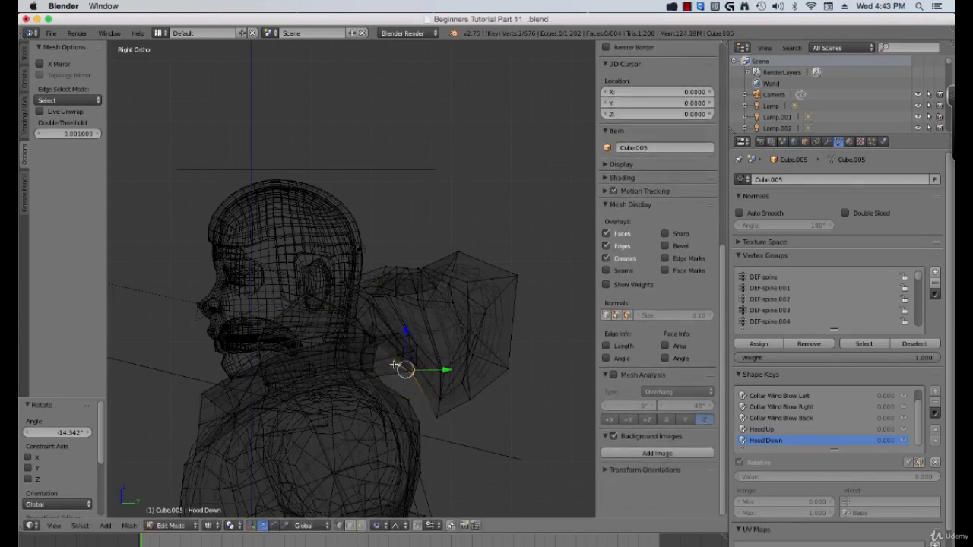
key("g")
left_click(401, 390)
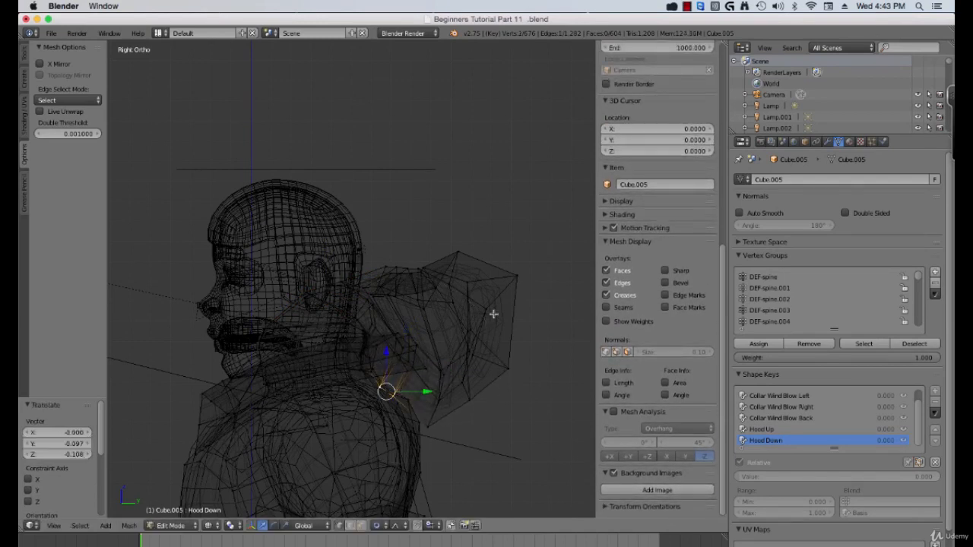
- Lower the hood's upper rear corner vertex about 0.23 along Z with a proportional size of about 0.91
right_click(509, 292)
key("g")
scroll(506, 322, "down", 6)
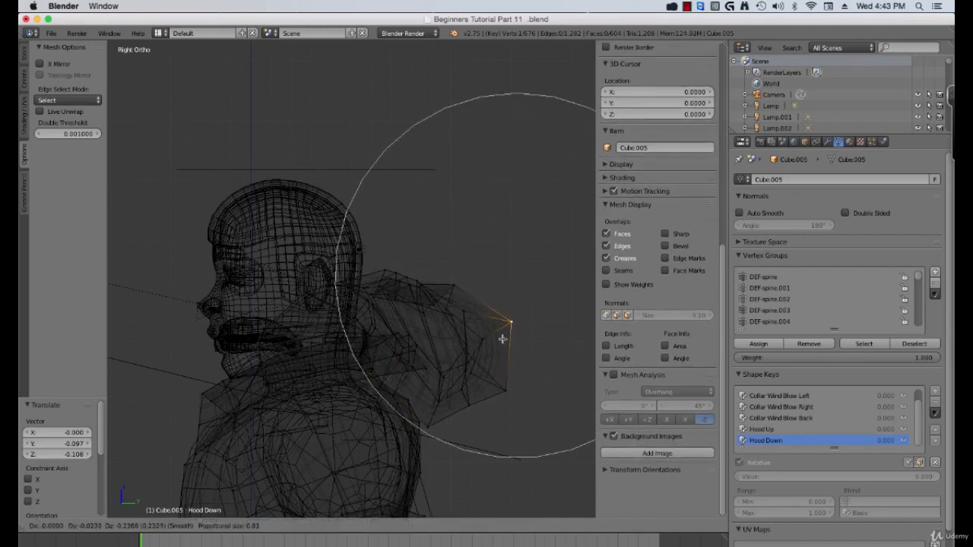
left_click(501, 341)
- Return the coat to solid shading in Object Mode and set the Hood Down shape key's value to 1.000
key("a")
key("z")
key("Tab")
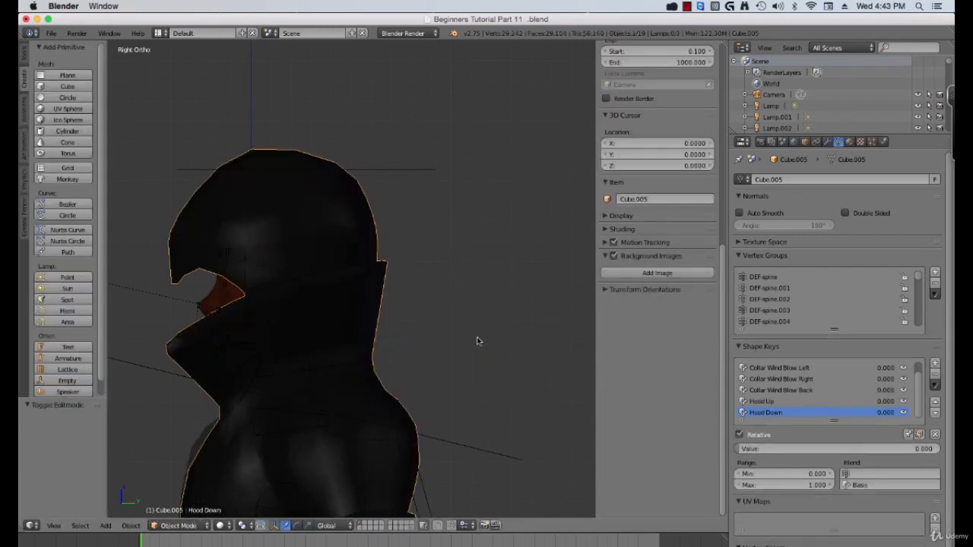
mouse_move(477, 339)
middle_mouse_down()
mouse_move(542, 332)
mouse_move(537, 345)
middle_mouse_up()
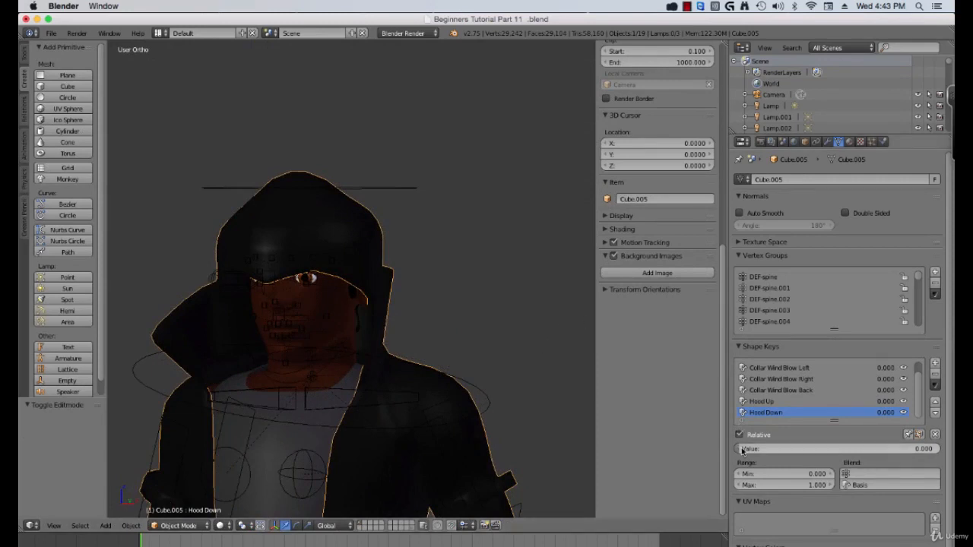
left_click_drag(742, 450, 939, 450)
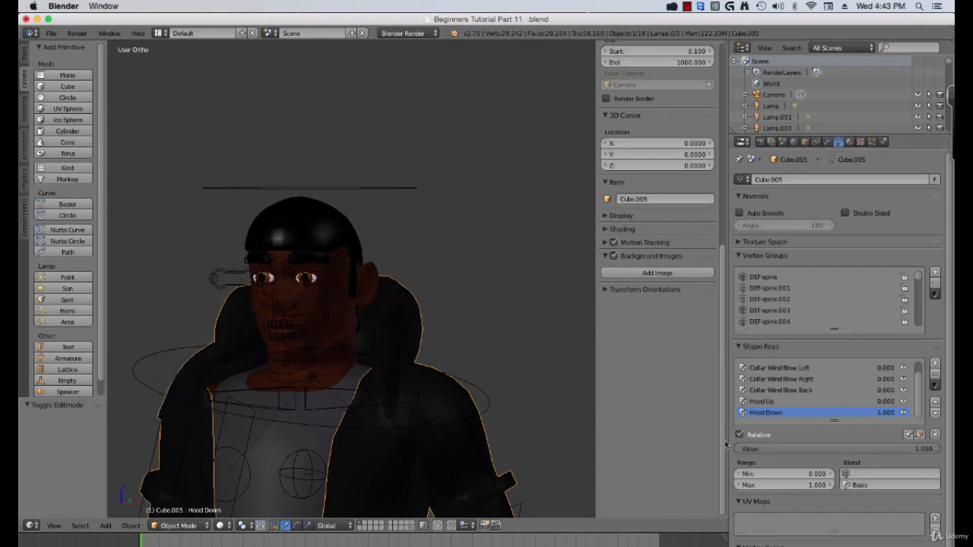
- Compare the hood poses: set Hood Up to 1.000 and try Hood Down at 1.000 alongside it before resetting Hood Down to 0.000
middle_click_drag(450, 331, 364, 346)
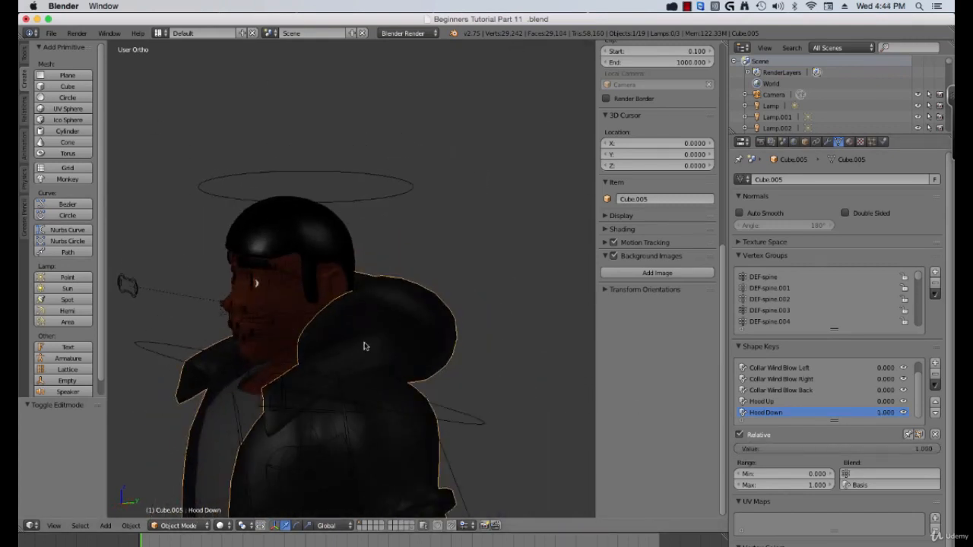
key("KP_1")
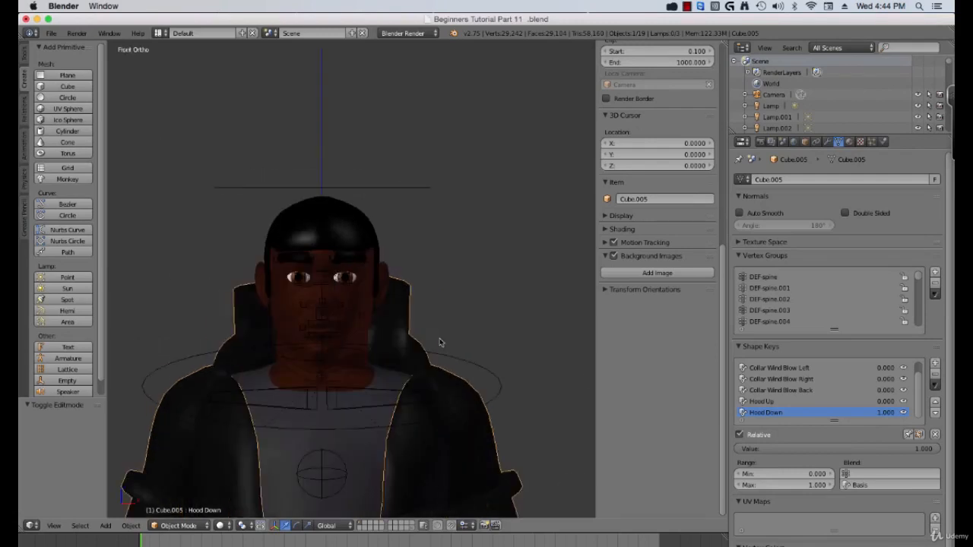
key("KP_3")
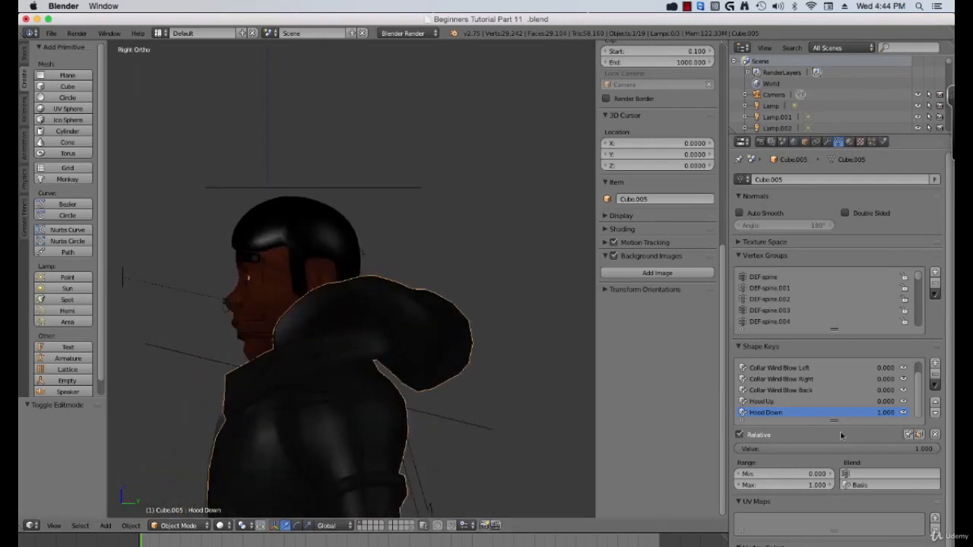
left_click_drag(870, 452, 669, 452)
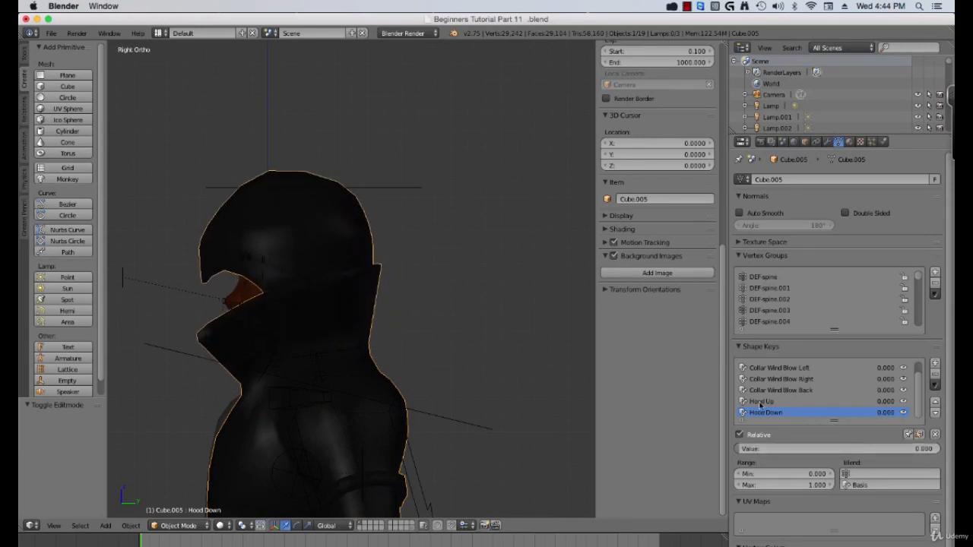
left_click_drag(879, 402, 946, 402)
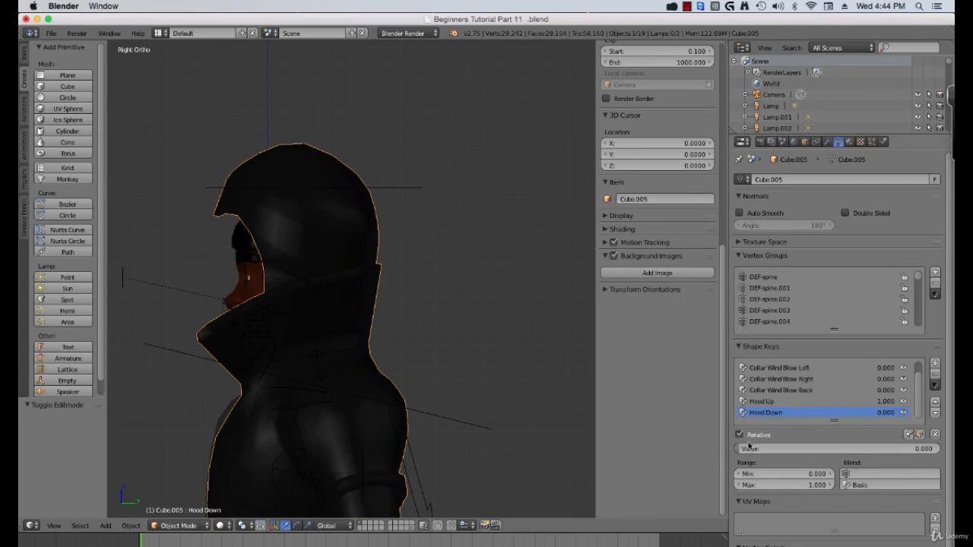
left_click_drag(752, 449, 938, 448)
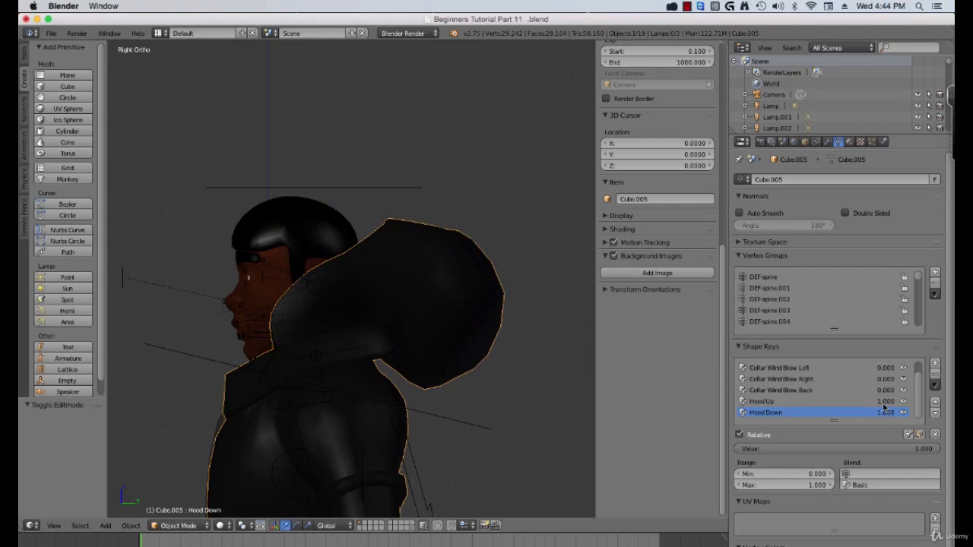
left_click_drag(885, 401, 840, 413)
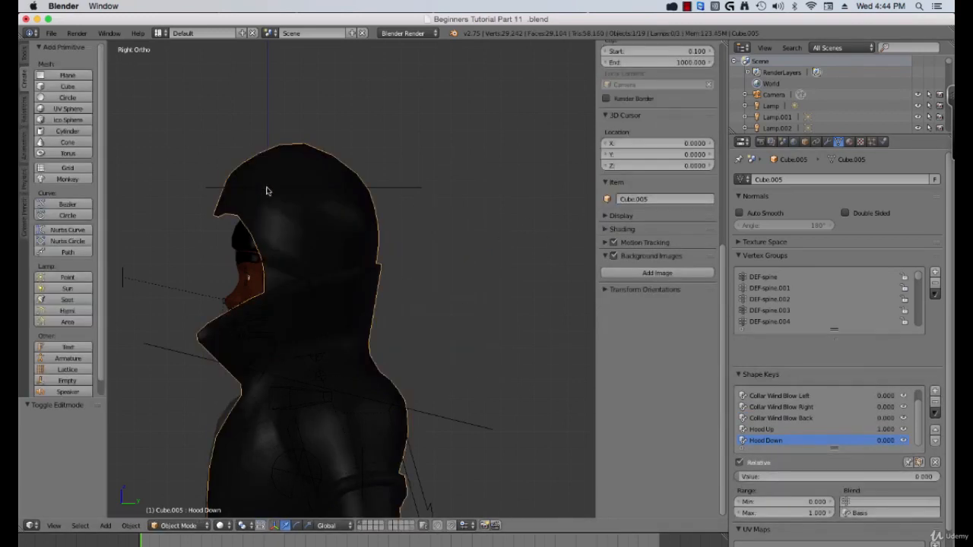
- In the Hood Up shape key, move the hood's front rim vertices about -0.017 along Y and 0.224 along Z with proportional size about 1.21
left_click(761, 401)
key("Tab")
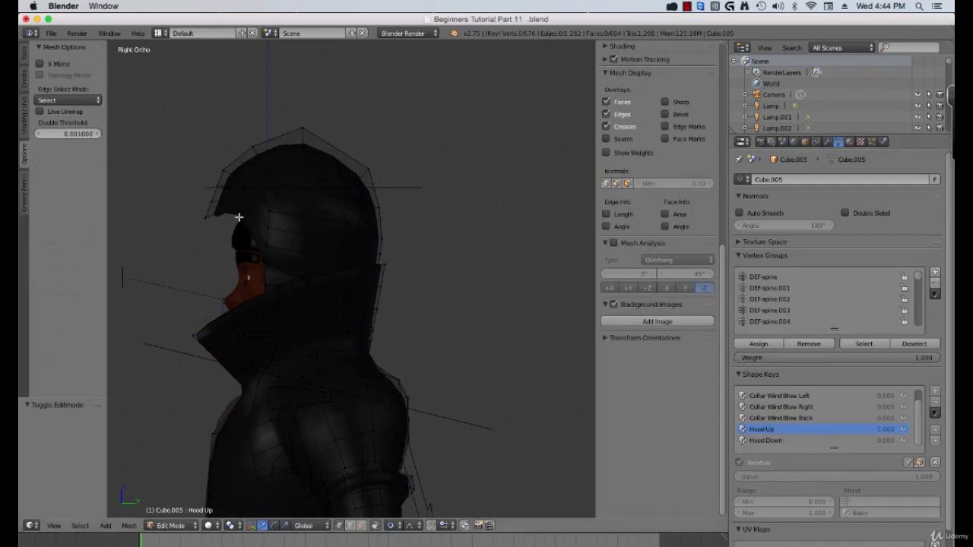
right_click(213, 202)
right_click(209, 210)
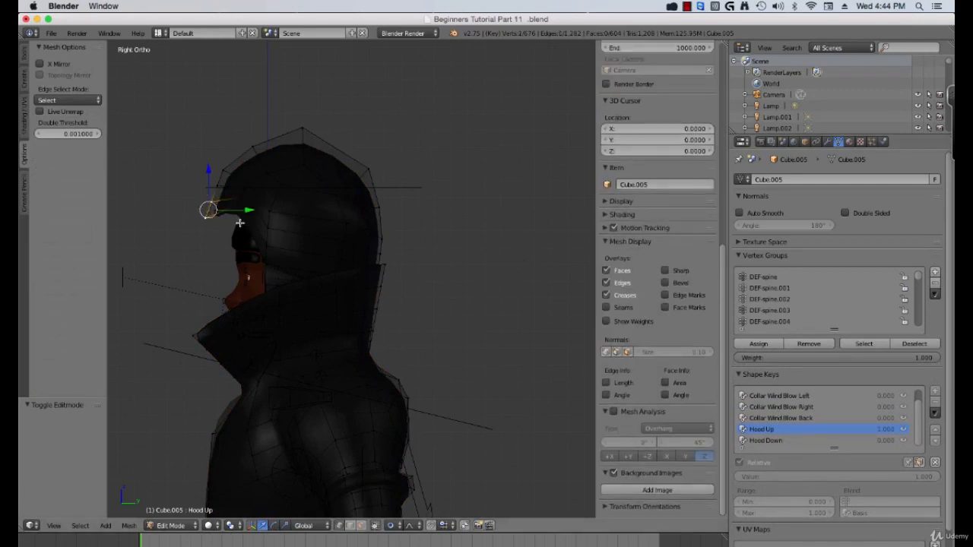
key("g")
scroll(241, 221, "down", 5)
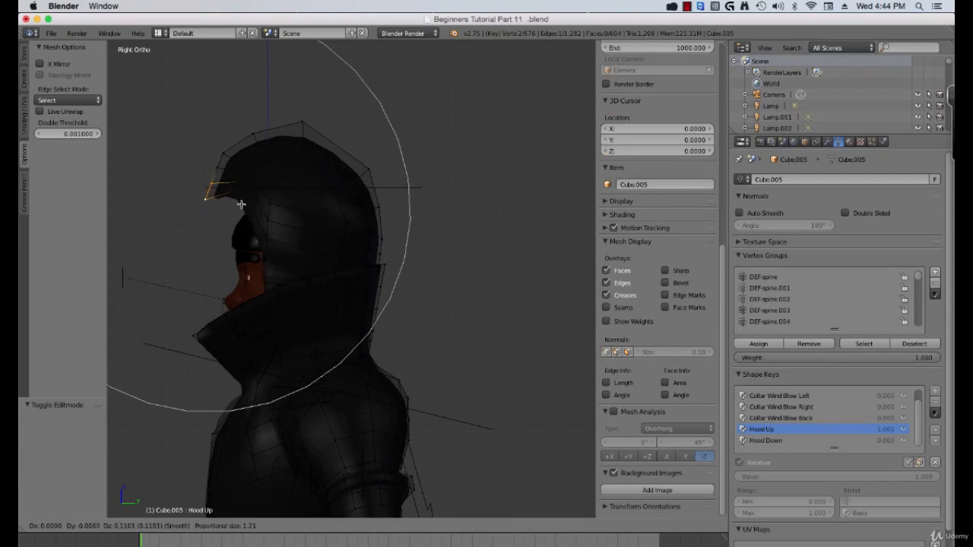
left_click(238, 186)
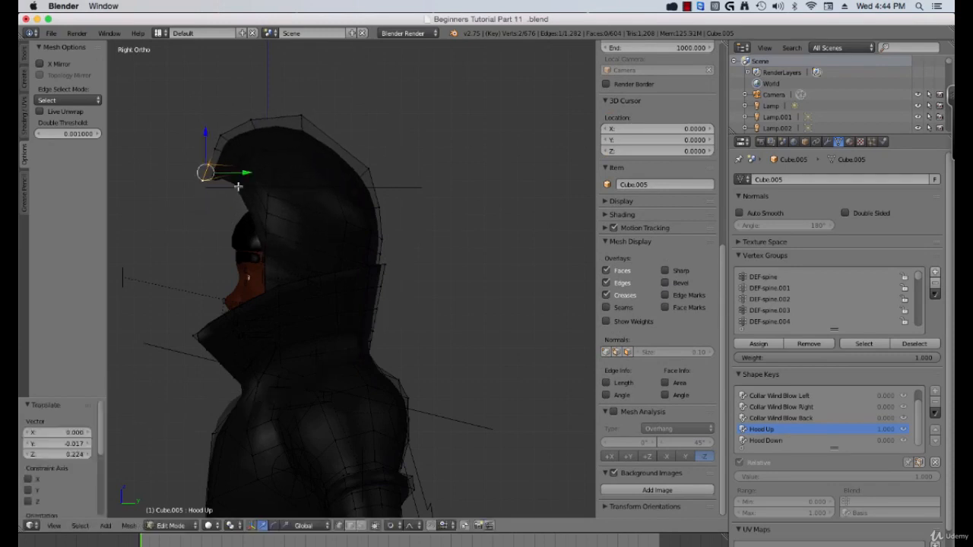
key("Tab")
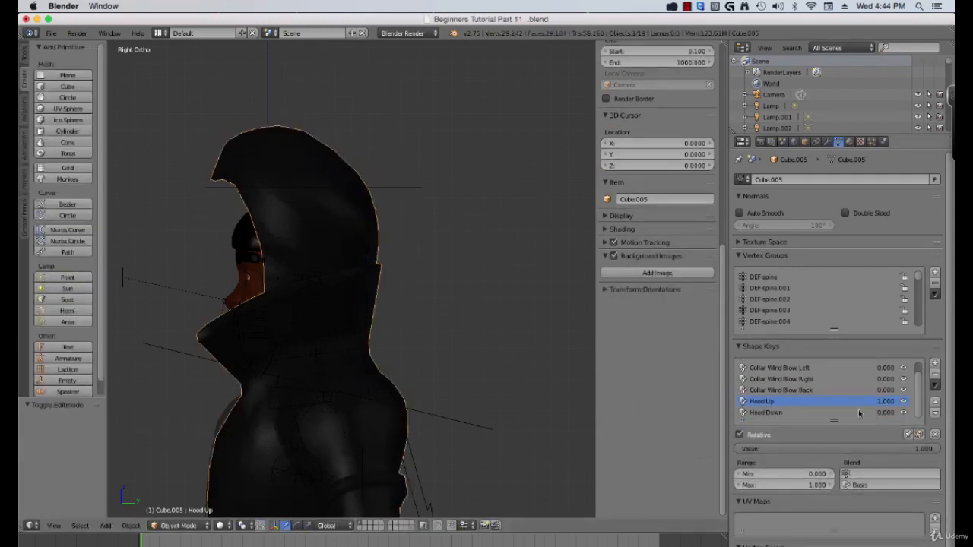
- Reset Hood Up to 0.000, preview the coat with Hood Down at 1.000, and return Hood Down to 0.000
left_click_drag(874, 412, 836, 403)
middle_click_drag(650, 353, 125, 312)
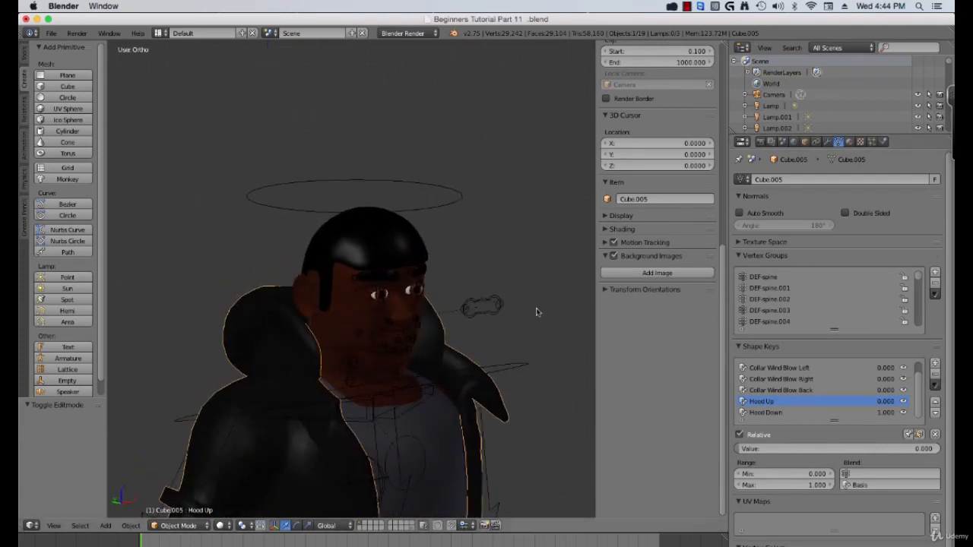
middle_click_drag(534, 308, 443, 300)
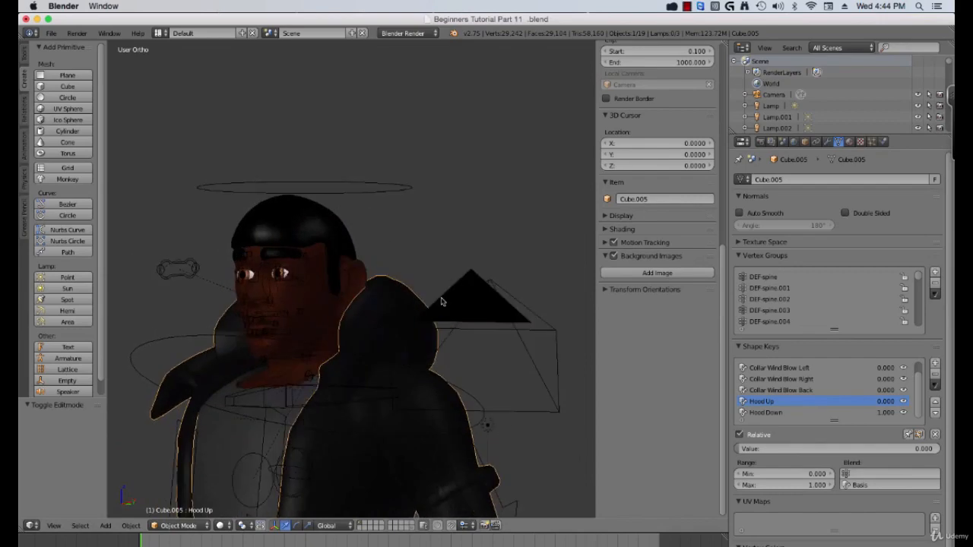
key("KP_3")
scroll(404, 342, "down", 5)
middle_click_drag(404, 342, 358, 328)
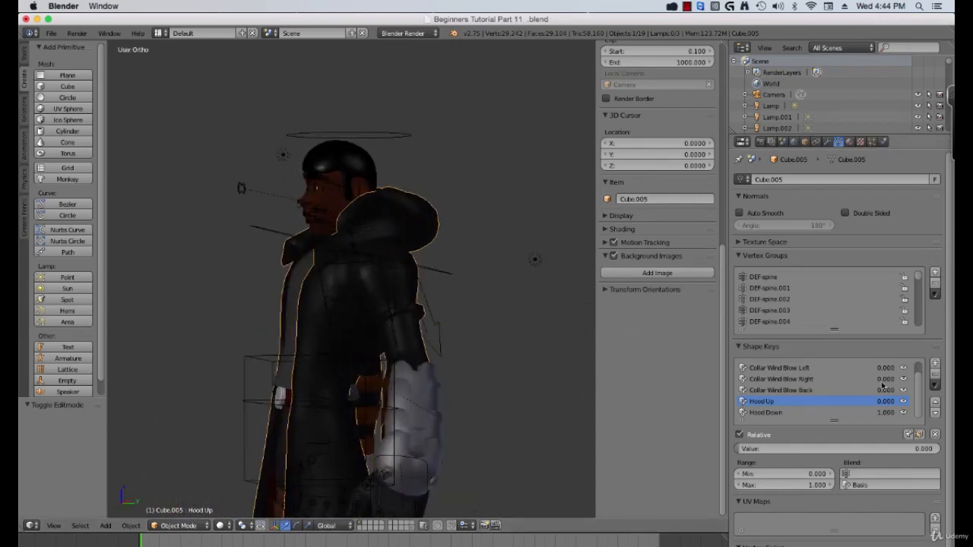
left_click_drag(887, 412, 828, 411)
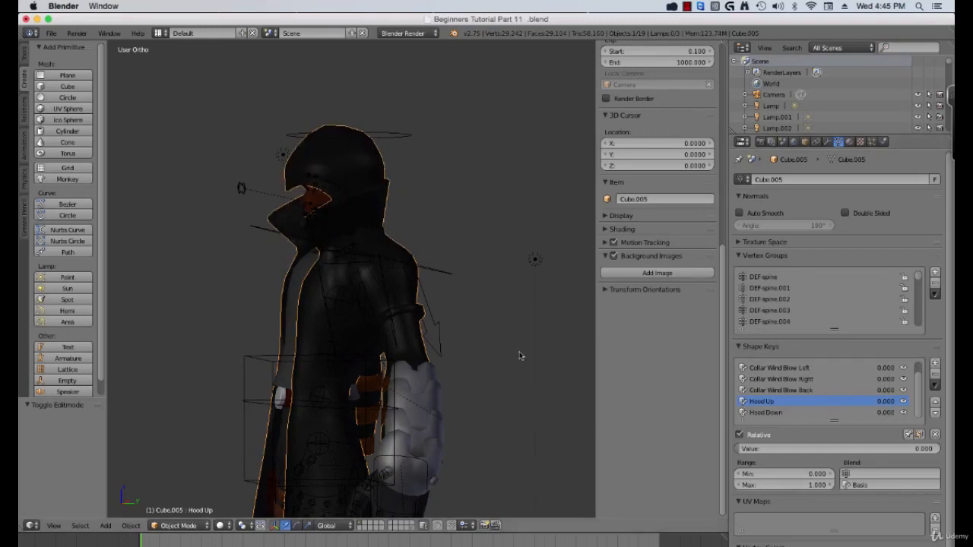
- Add a new shape key to the coat and name it Jacket Flaps Left
middle_click_drag(474, 368, 430, 352)
middle_click_drag(421, 492, 411, 367, "shift")
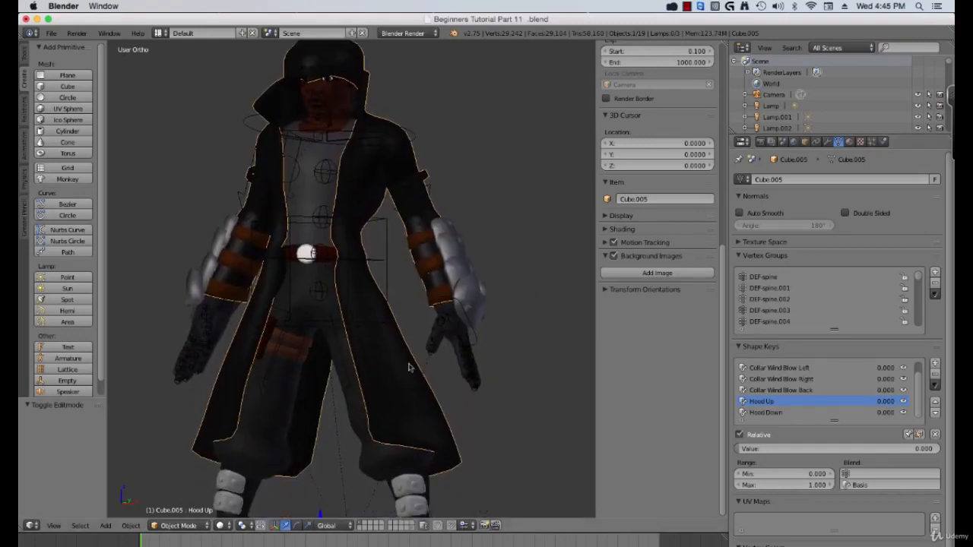
middle_click_drag(425, 424, 415, 406, "shift")
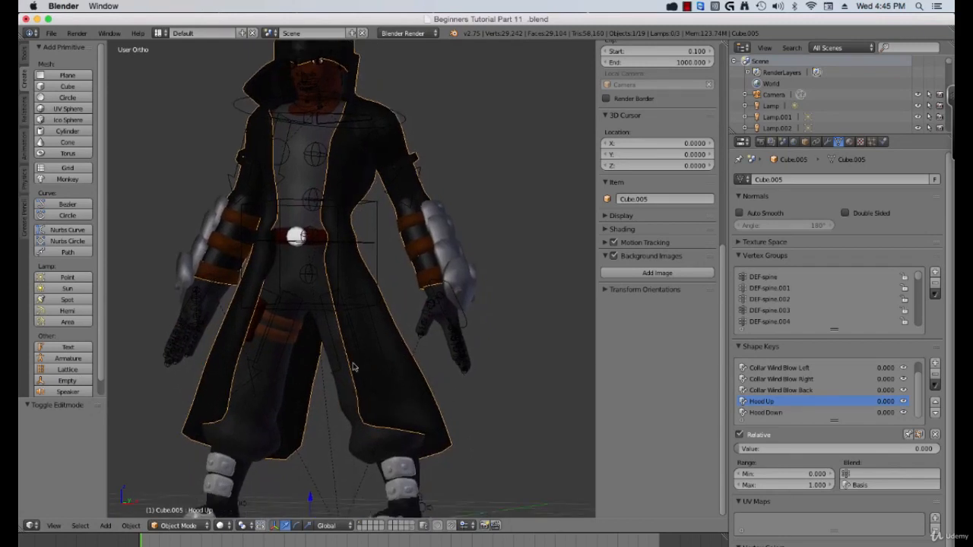
key("Tab")
scroll(365, 379, "up", 1)
key("Tab")
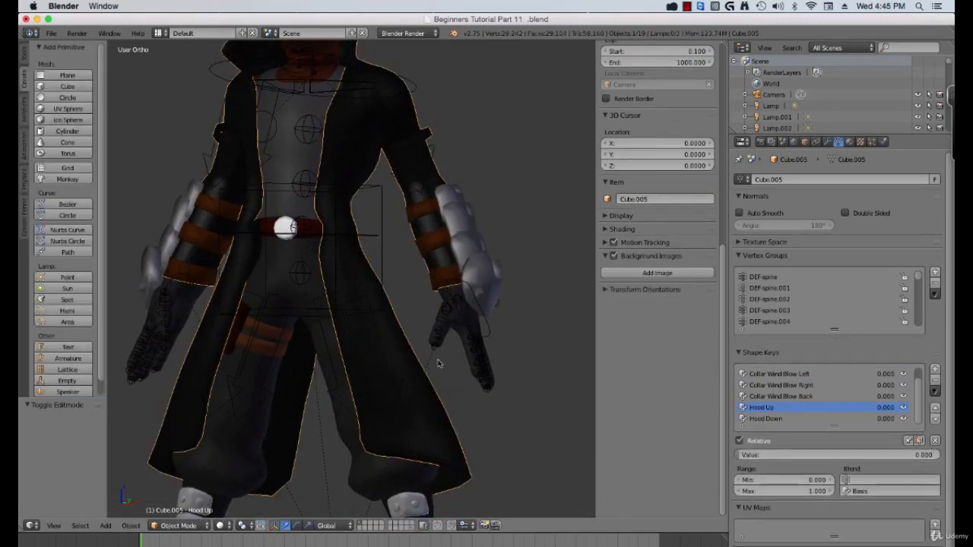
scroll(486, 363, "down", 1)
left_click(934, 364)
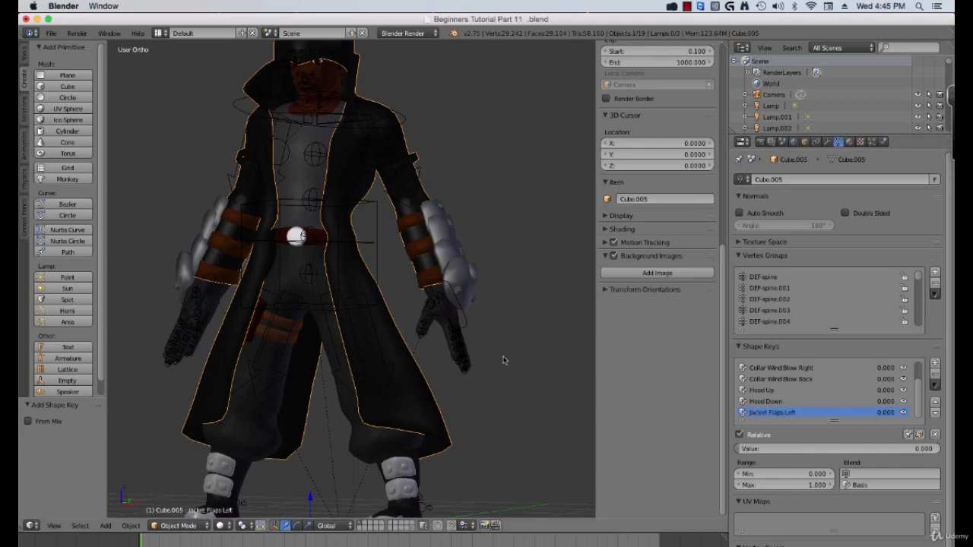
- Select the bottom hem of both coat flaps and move it about 0.180 along X and -0.076 along Z with proportional editing
key("Tab")
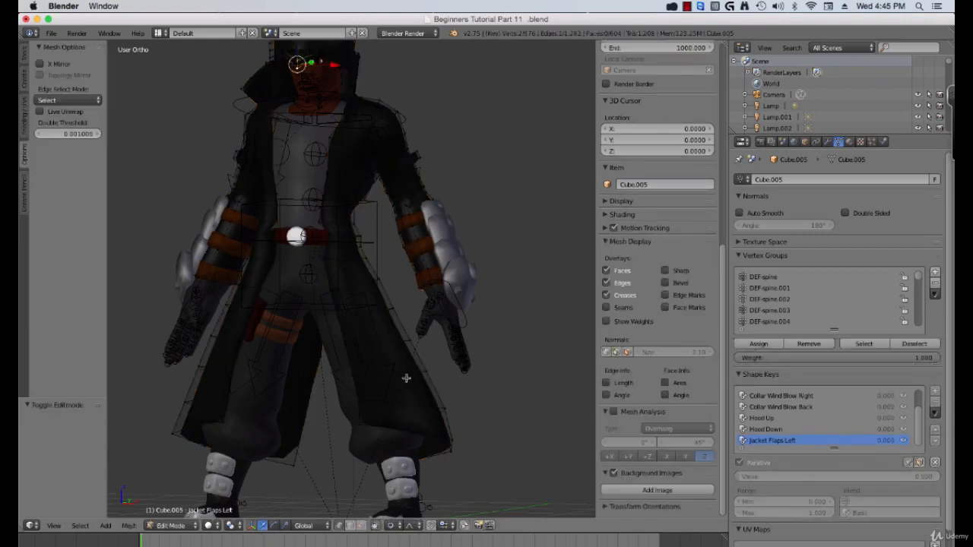
right_click(400, 432, "alt")
key("KP_1")
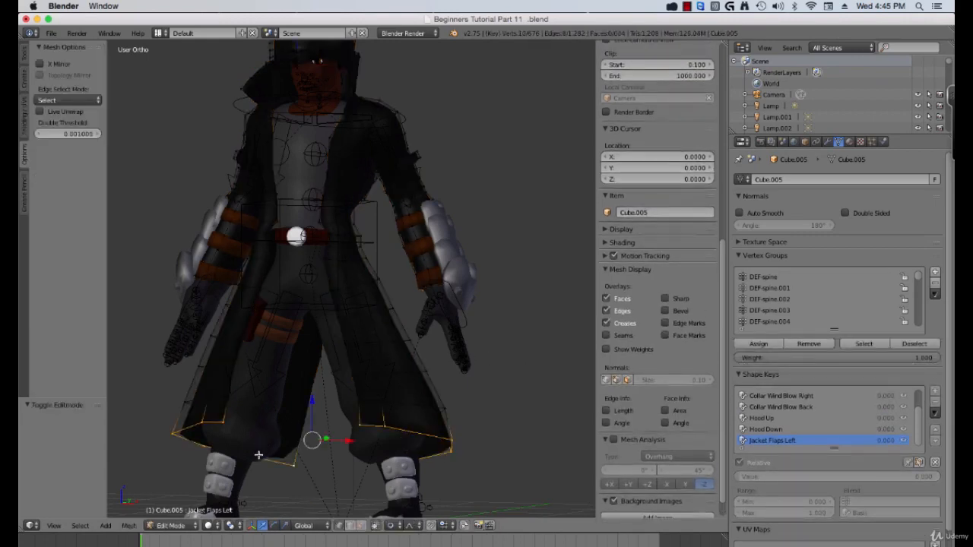
right_click(258, 454, "alt+shift")
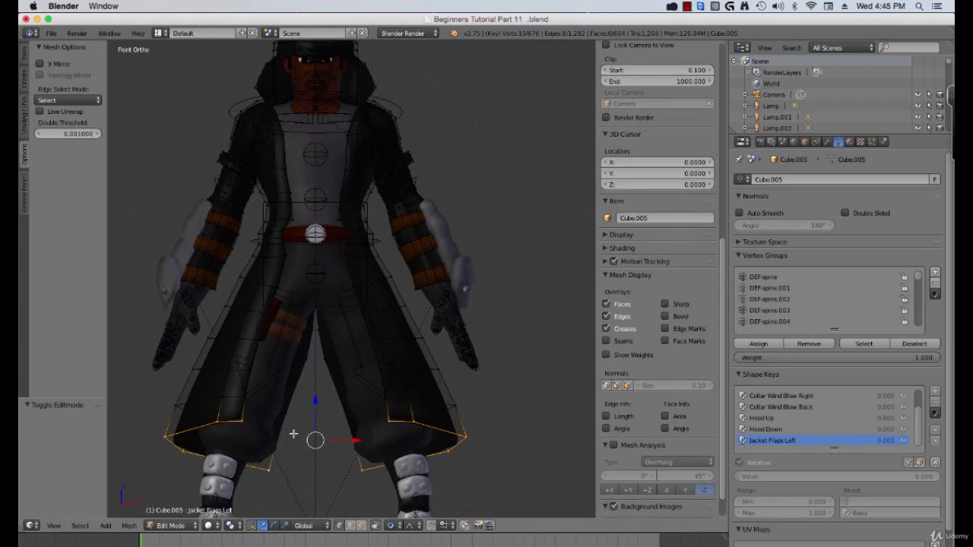
key("g")
scroll(300, 436, "down", 7)
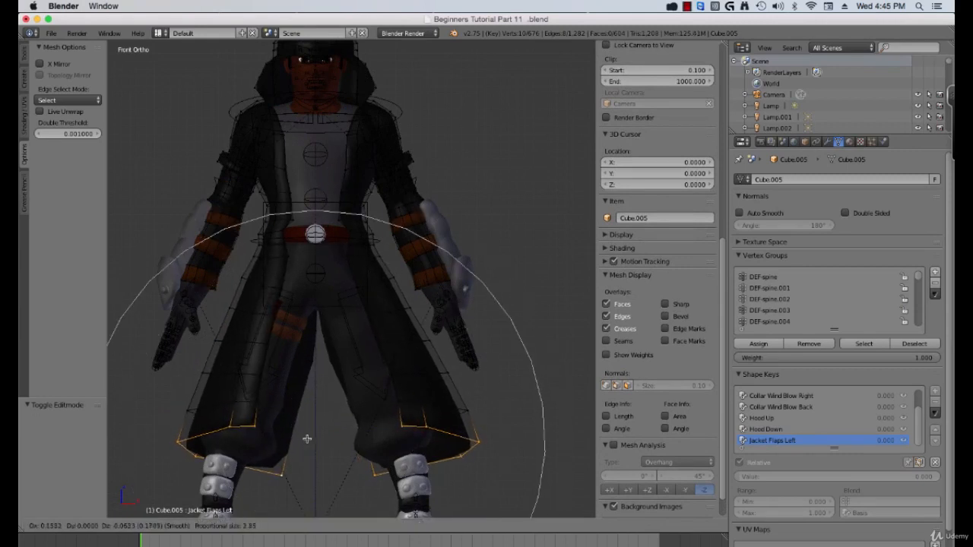
scroll(310, 440, "down", 2)
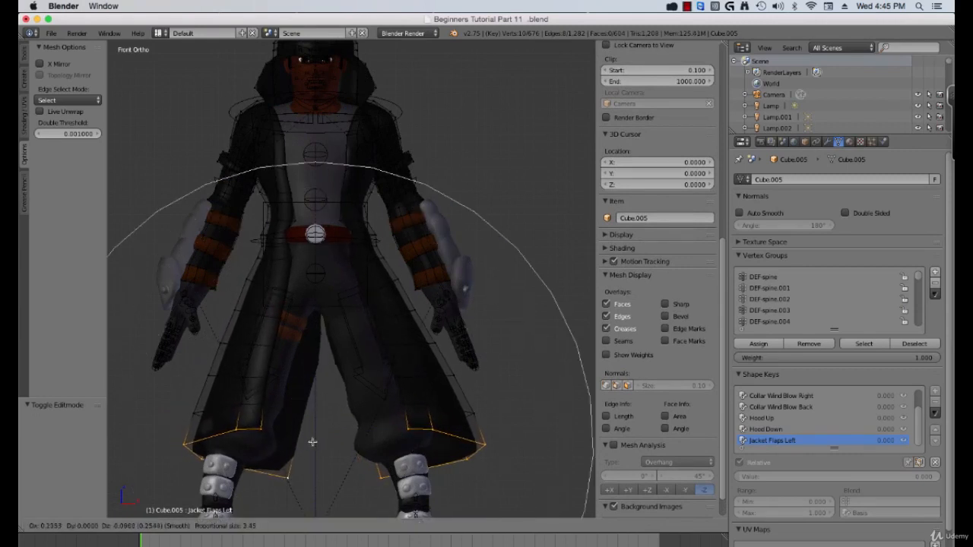
left_click(308, 440)
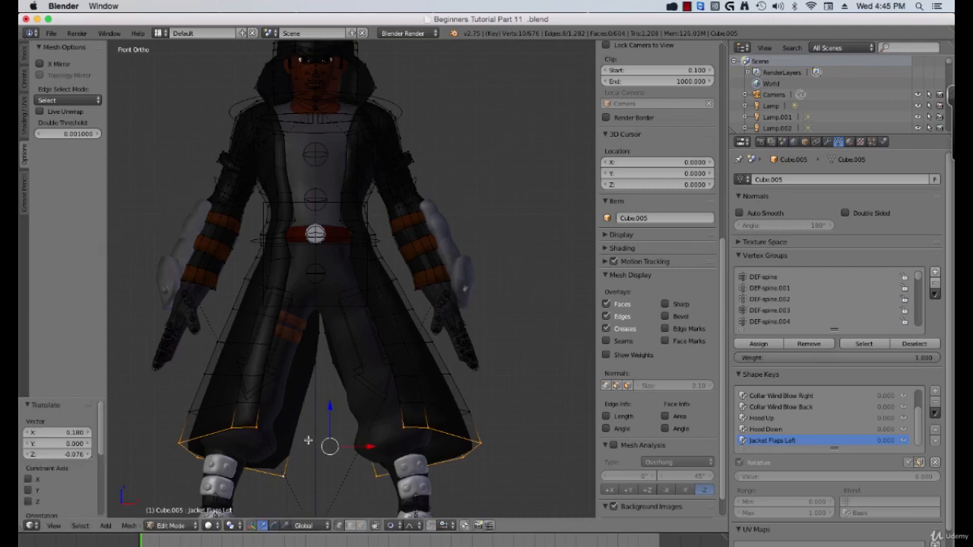
- Move the coat's front-edge vertex beside the belt about 0.142 along X and -0.179 along Y with a proportional size of about 2.14
middle_click_drag(313, 384, 360, 384)
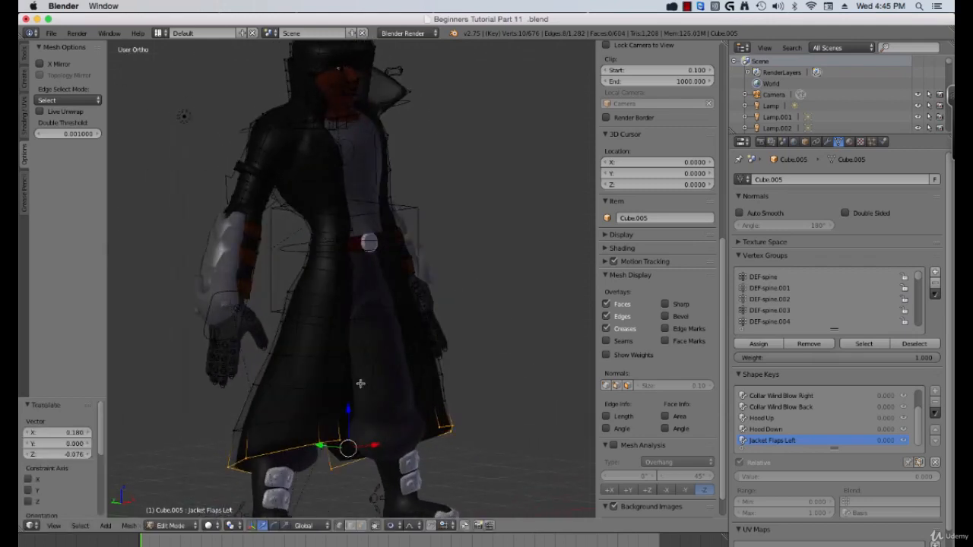
middle_click_drag(403, 286, 381, 281)
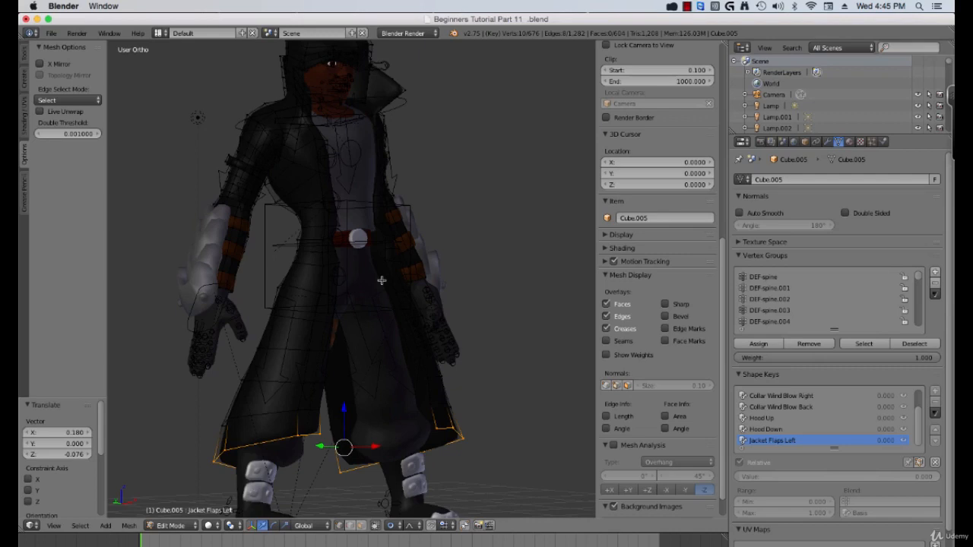
scroll(383, 258, "up", 1)
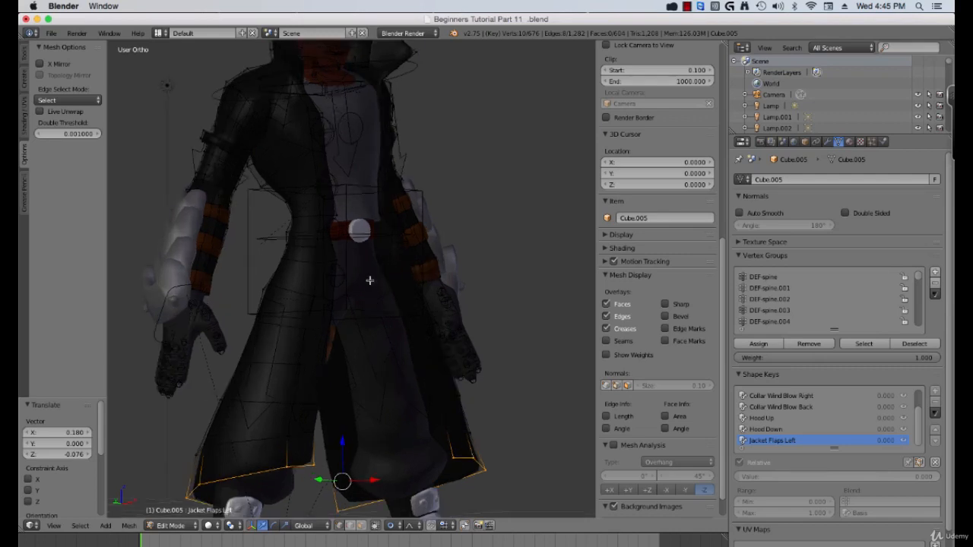
middle_click_drag(370, 280, 328, 270)
right_click(357, 196)
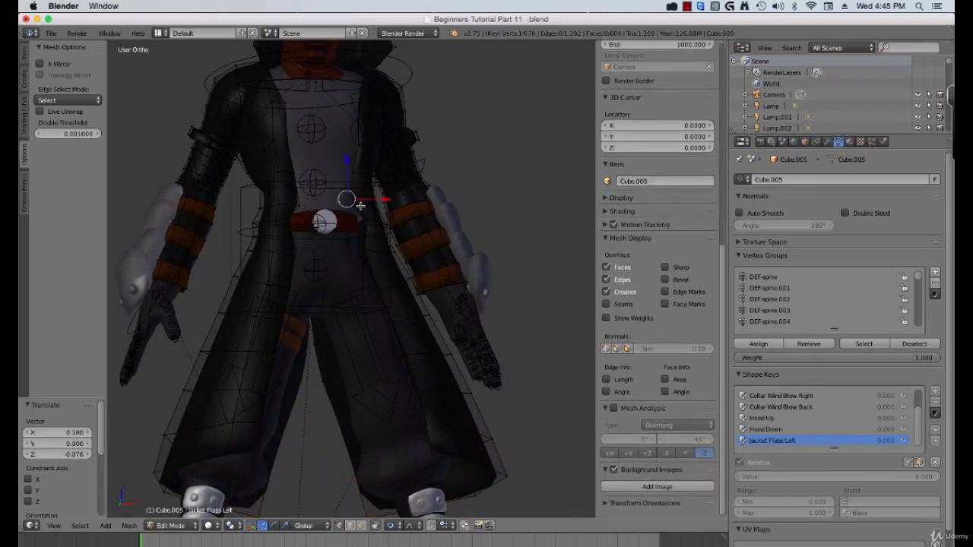
middle_click_drag(355, 205, 419, 214)
key("g")
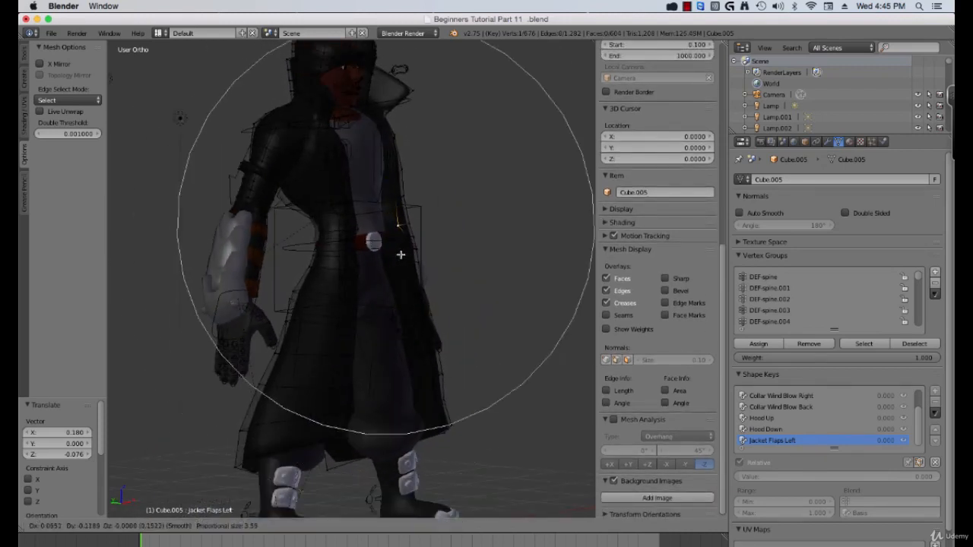
scroll(402, 254, "up", 6)
scroll(409, 256, "down", 2)
scroll(408, 256, "down", 4)
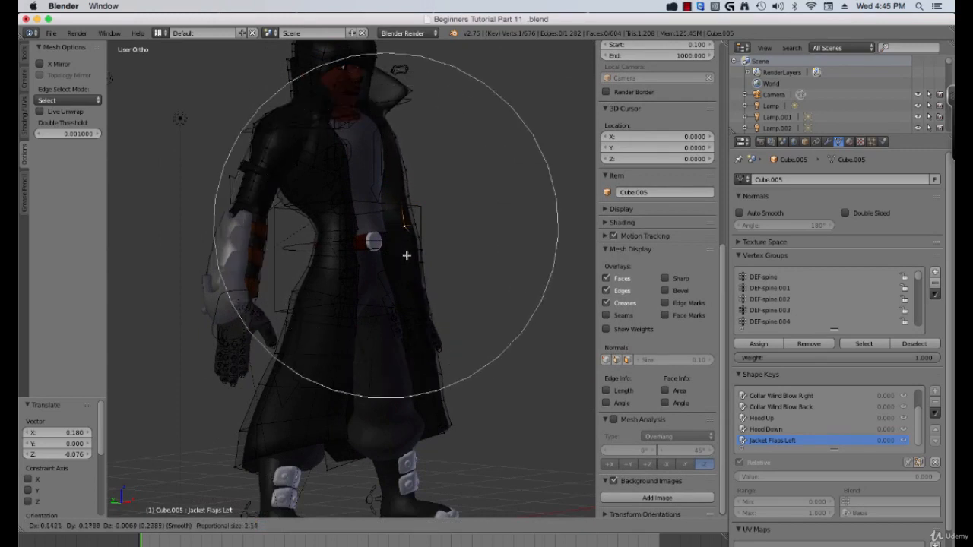
left_click(407, 255)
- Move a thigh-height vertex on the character's left coat flap about 0.074 along X, -0.101 along Y and -0.014 along Z
middle_click_drag(426, 279, 443, 413)
right_click(430, 317)
key("g")
left_click(441, 320)
- Move the hem of the character's left coat flap about 0.307 along X and 0.042 along Z with a proportional size of about 2.59
scroll(447, 323, "up", 1)
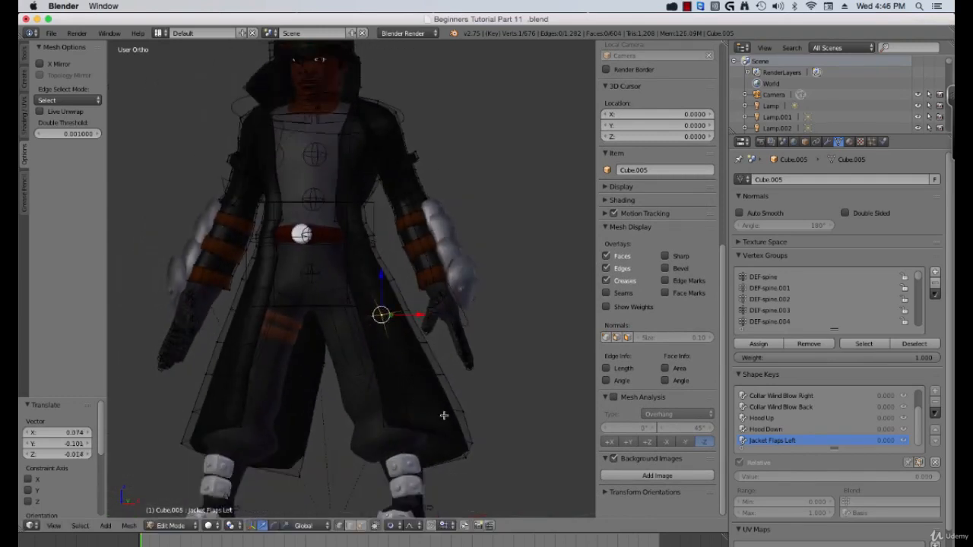
right_click(456, 438)
key("KP_1")
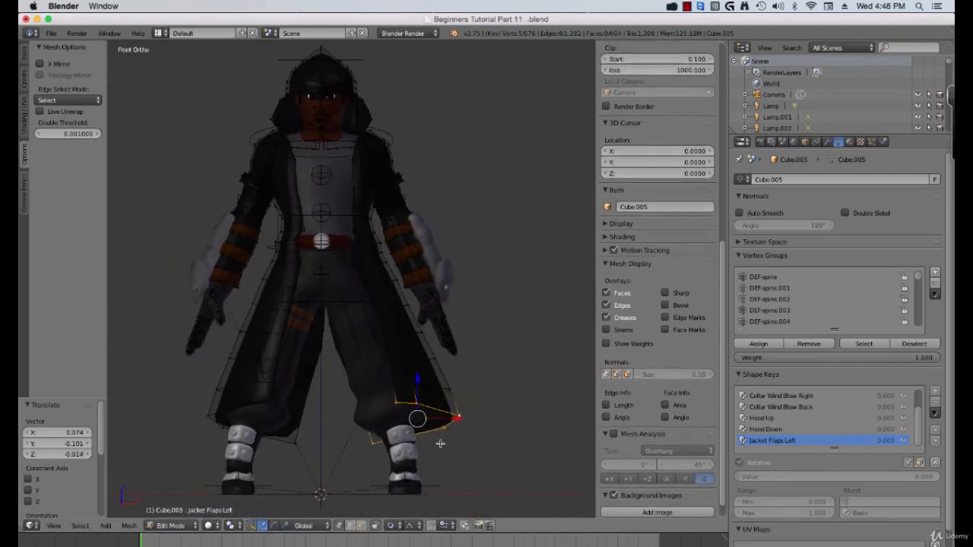
key("g")
scroll(456, 444, "down", 2)
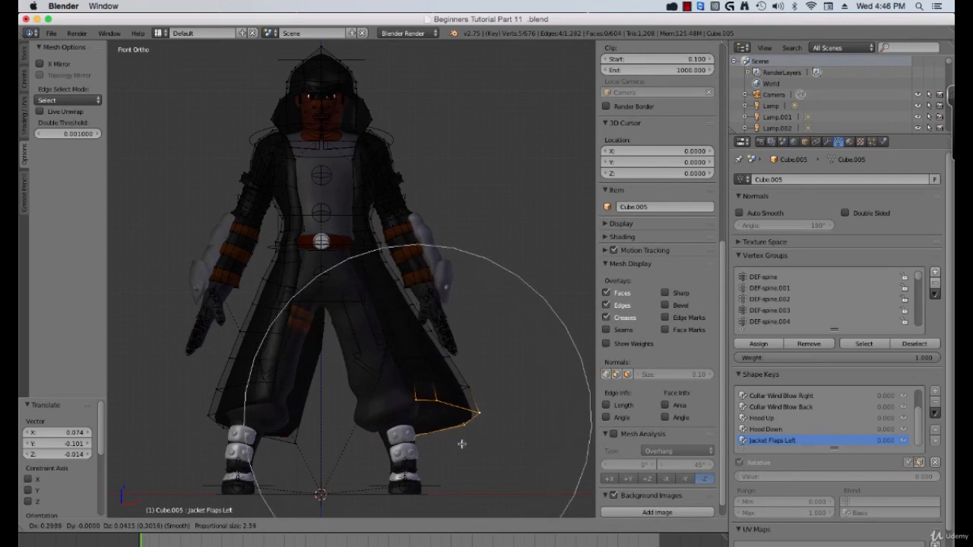
left_click(461, 444)
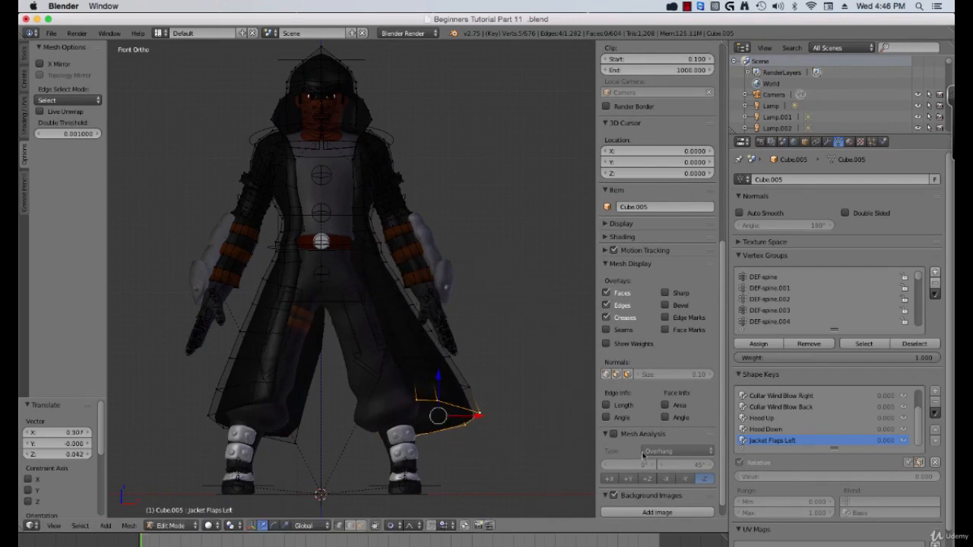
- Leave mesh editing and preview the Jacket Flaps Left shape key by raising its value to 1.000 and returning it to 0.000
key("Tab")
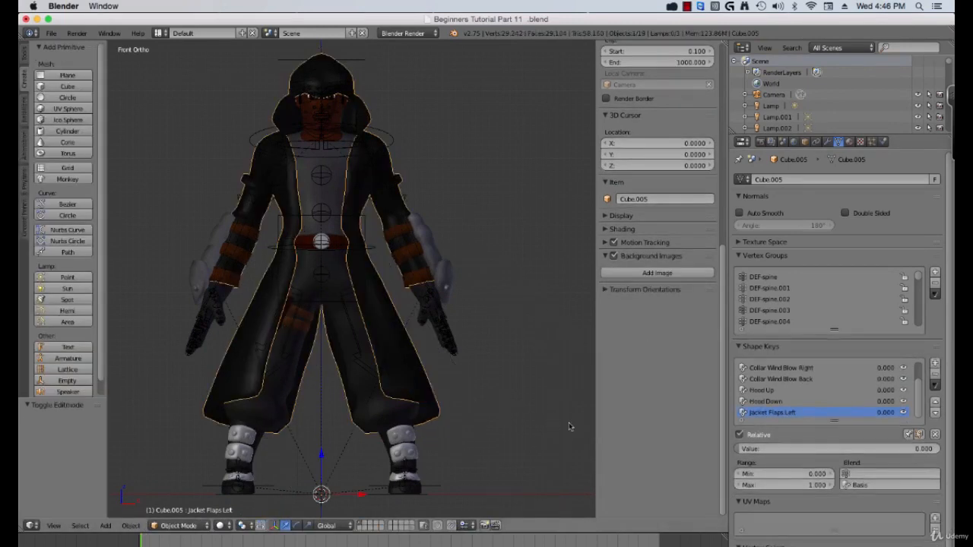
left_click_drag(760, 448, 940, 448)
middle_click_drag(363, 375, 393, 395)
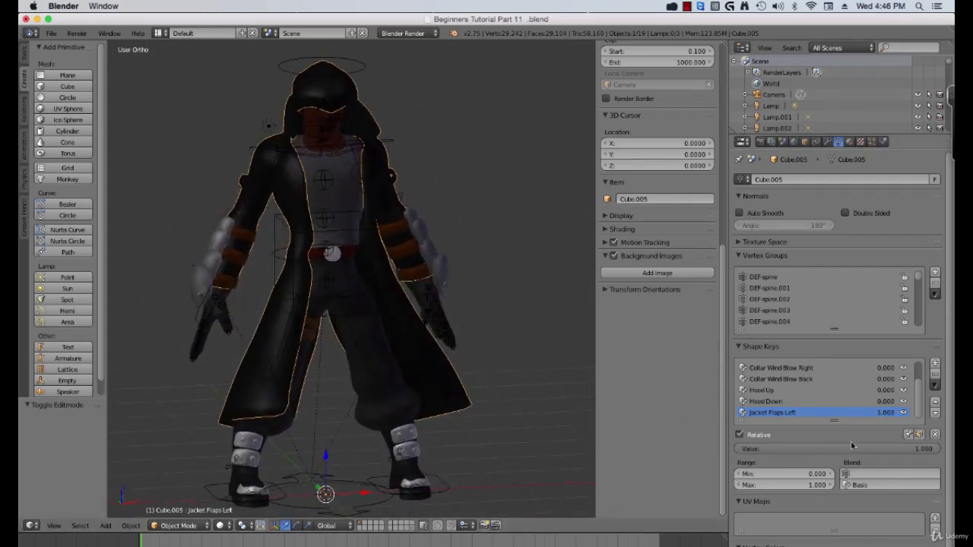
left_click_drag(853, 448, 736, 449)
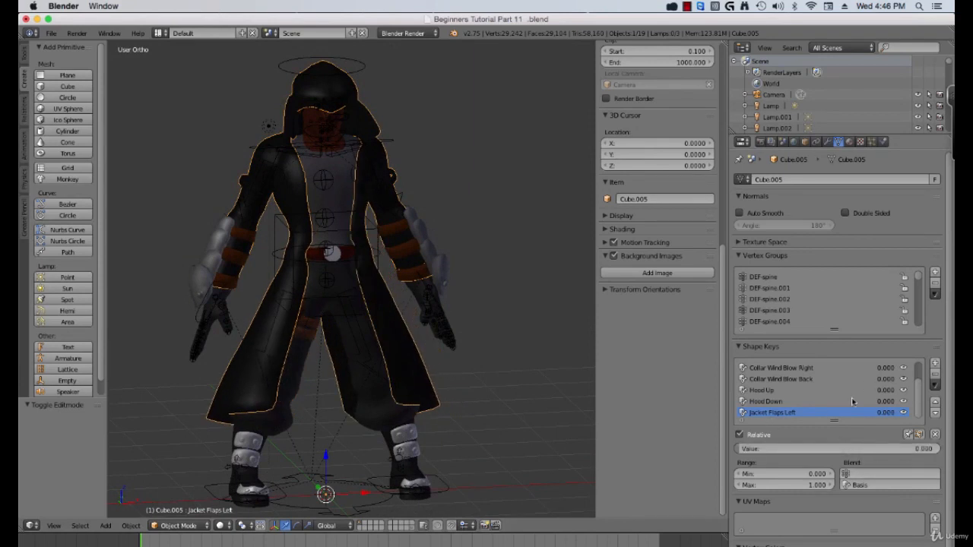
scroll(808, 395, "up", 1)
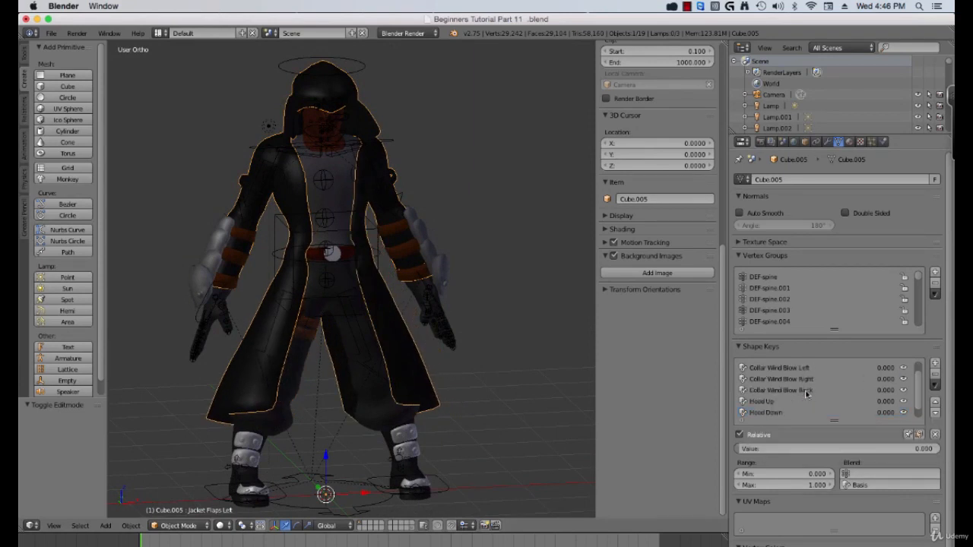
scroll(808, 393, "down", 1)
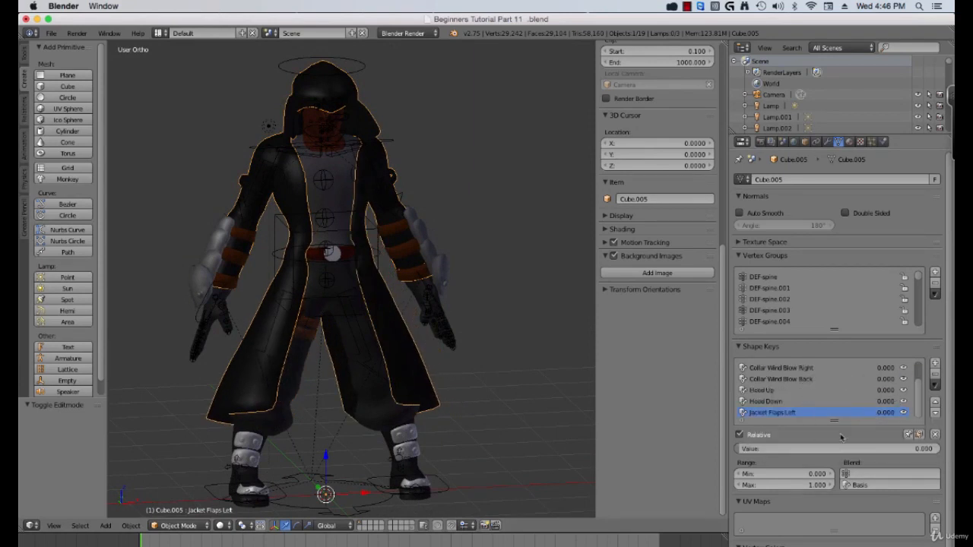
- Set the Jacket Flaps Left value to 1.000 and create a new shape key from the current mix
left_click_drag(841, 447, 939, 447)
scroll(856, 399, "up", 2)
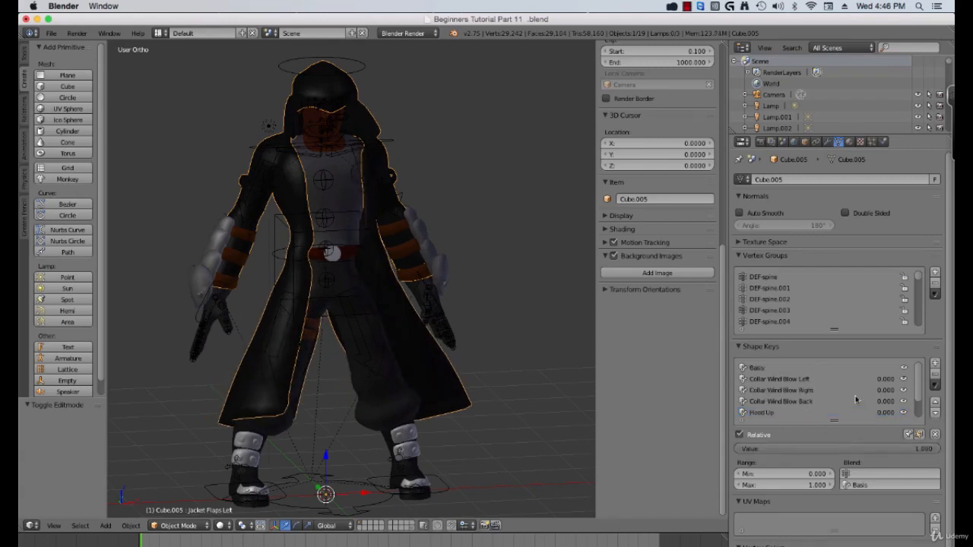
scroll(855, 399, "down", 2)
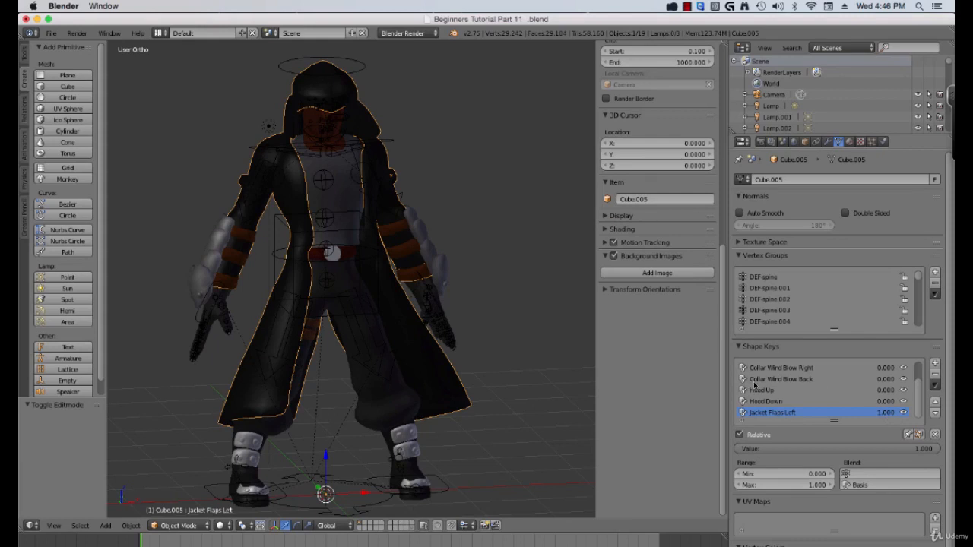
left_click(935, 385)
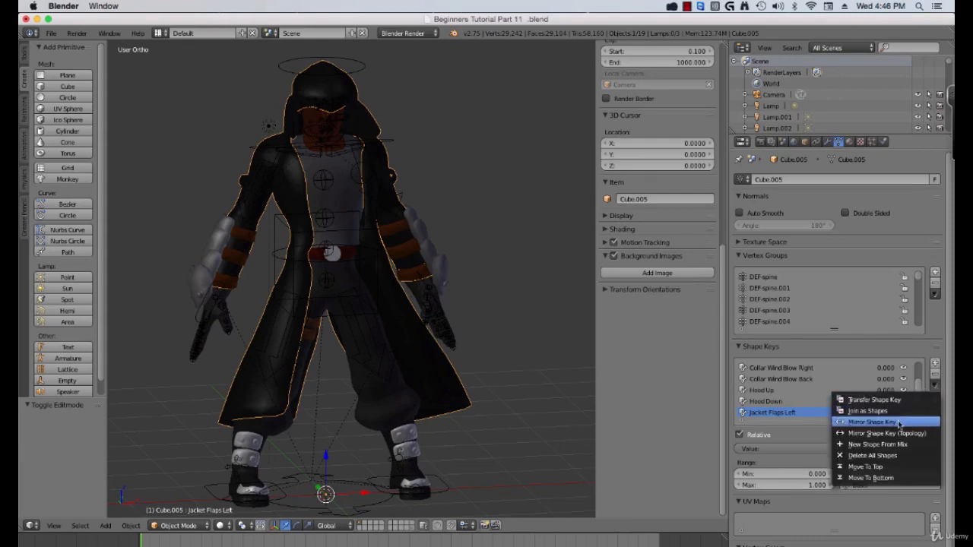
left_click(881, 444)
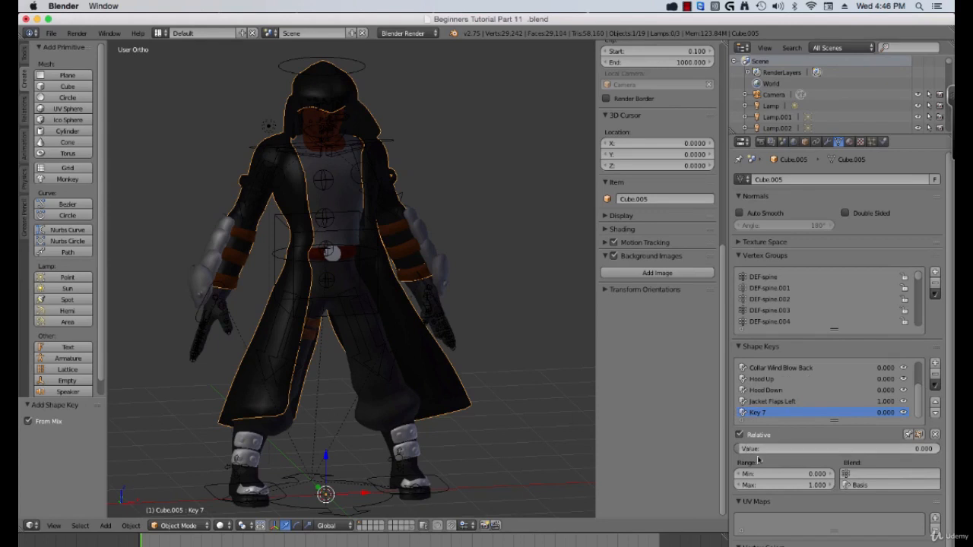
- Mirror the new shape key without the topology option
left_click(935, 386)
left_click(935, 385)
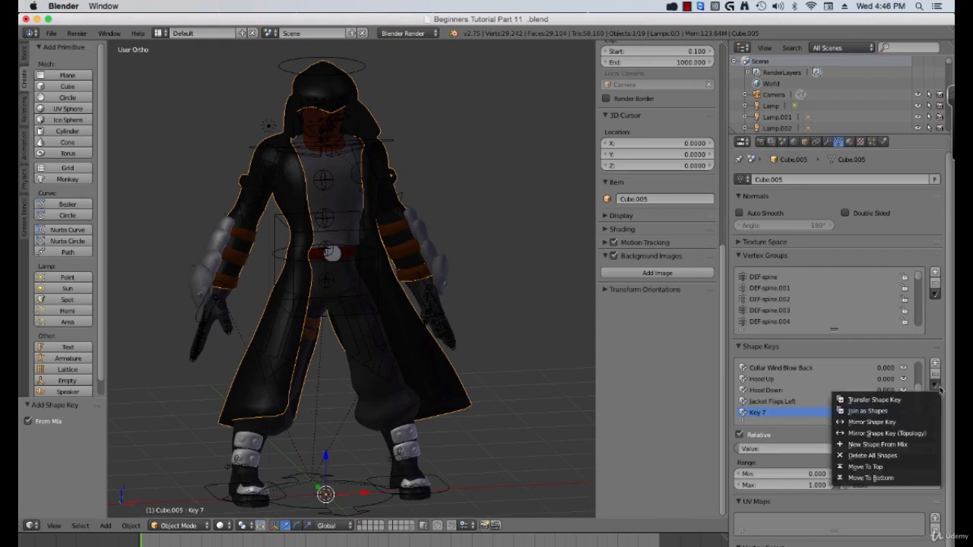
left_click(885, 422)
scroll(658, 114, "up", 2)
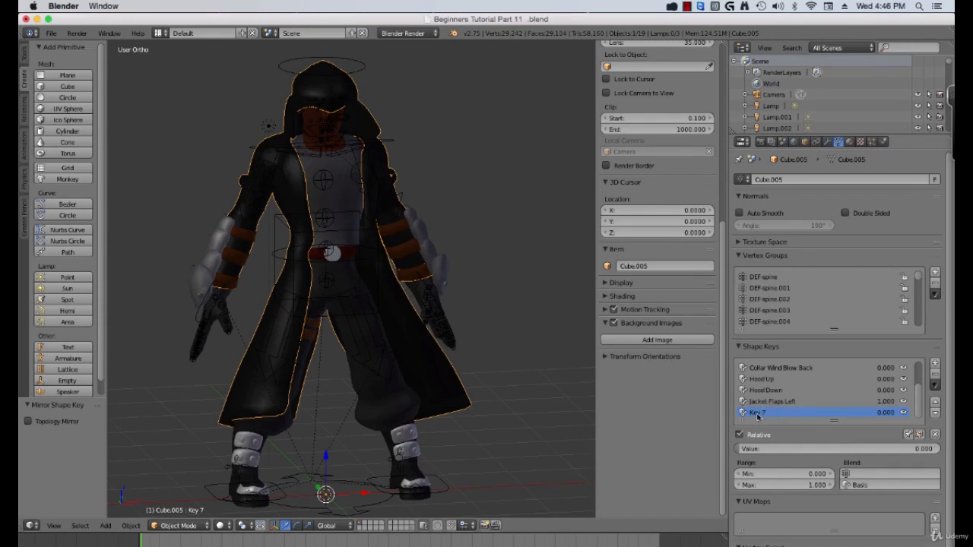
- Rename the mirrored shape key as Jacket Flaps Right
type("Jacket Flaps Left")
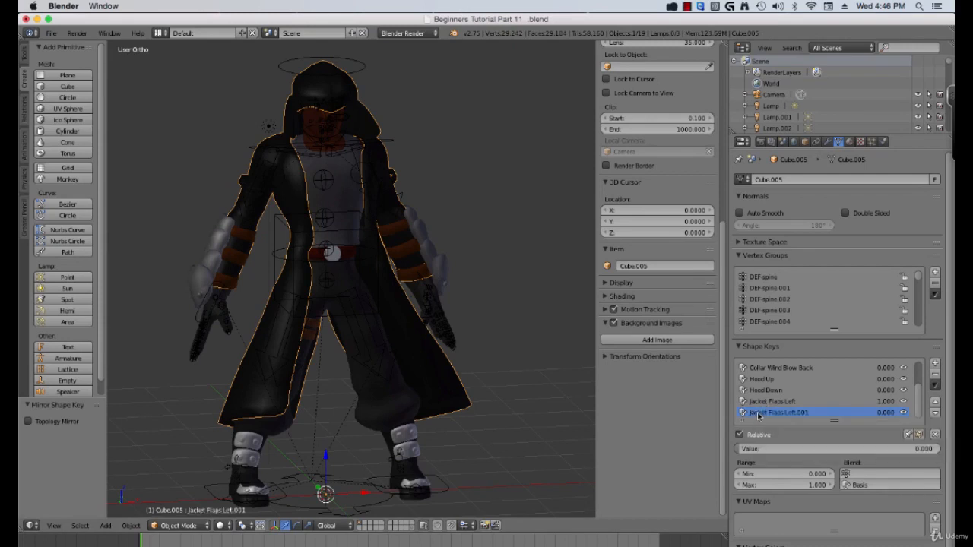
double_click(812, 414)
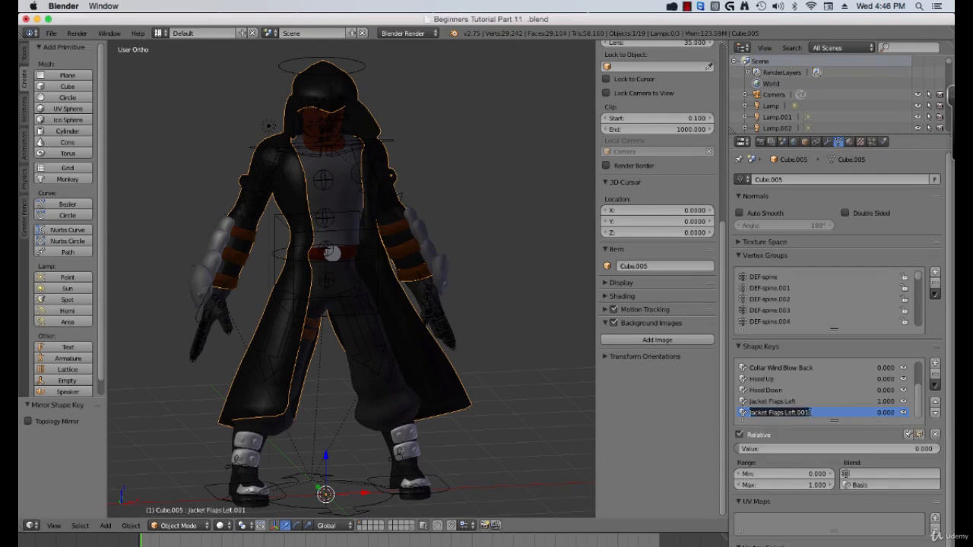
key("Return")
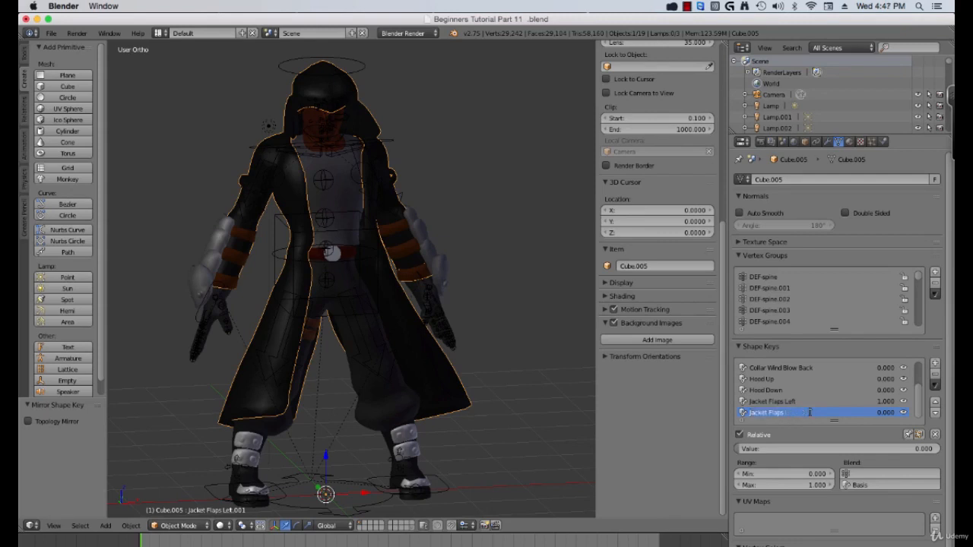
key("Return")
- Reset the Jacket Flaps Left value to 0.000 and test the Jacket Flaps Right value, returning it to 0.000
left_click_drag(889, 404, 843, 403)
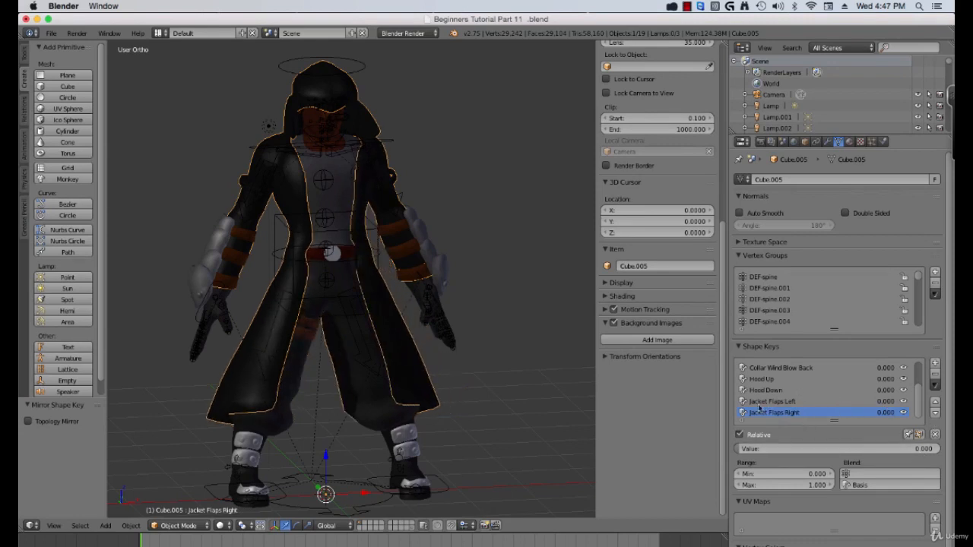
mouse_move(752, 449)
left_mouse_down()
mouse_move(831, 449)
mouse_move(749, 449)
mouse_move(738, 460)
left_mouse_up()
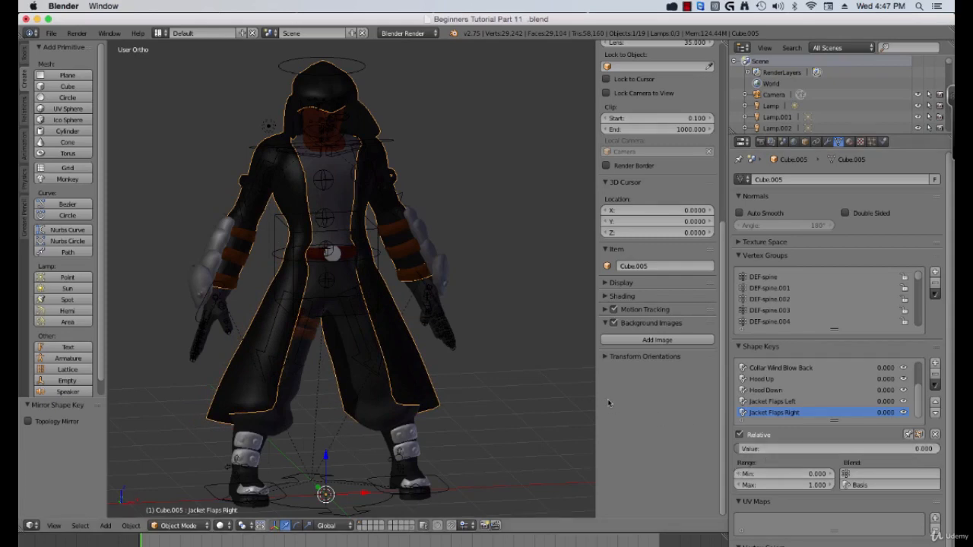
- Add a new shape key to the coat and name it Jacket Flaps Back
middle_click_drag(459, 383, 384, 383)
scroll(384, 385, "up", 2)
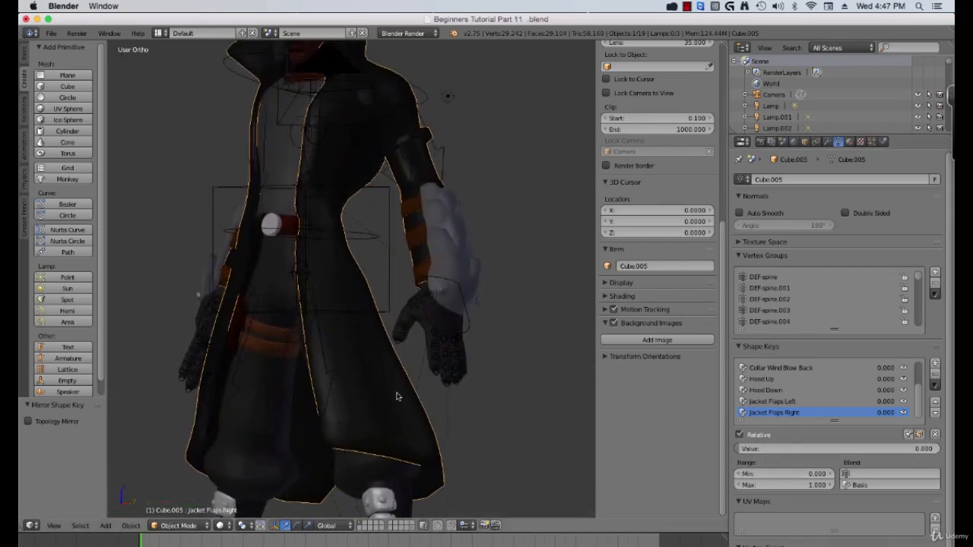
scroll(397, 394, "down", 1)
middle_click_drag(472, 395, 399, 397)
key("KP_3")
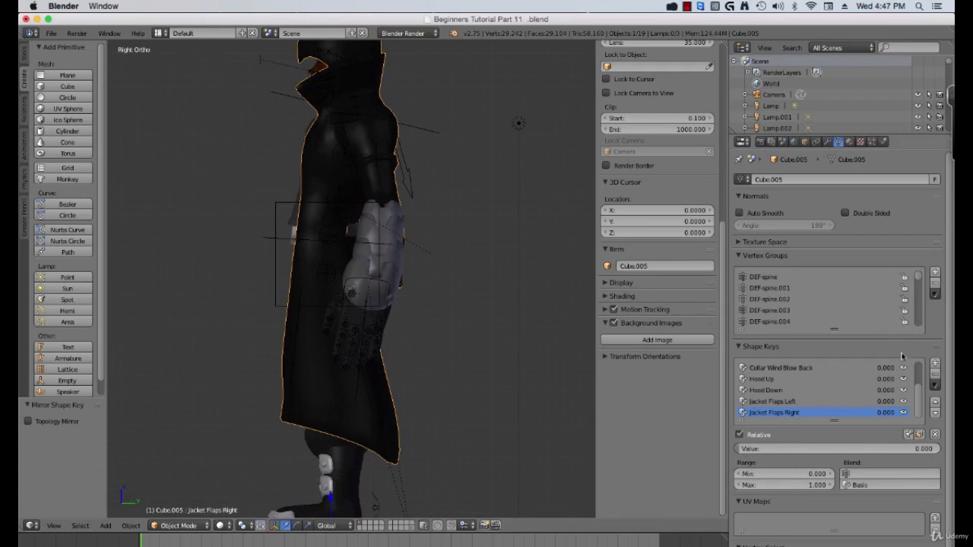
left_click(934, 364)
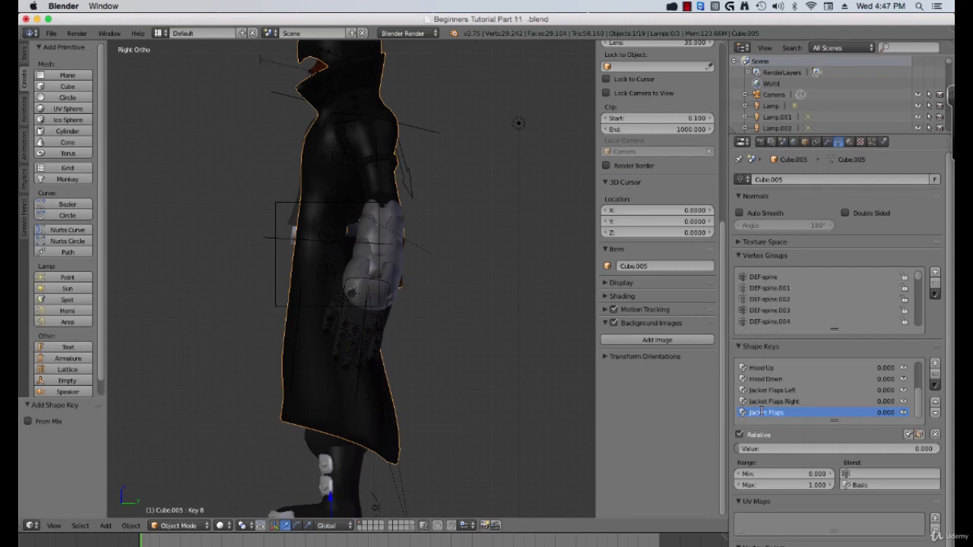
type("k")
key("Return")
- Select the hem of both coat flaps and move it about 1.154 along Y and -0.042 along Z with a proportional size of about 3.85
scroll(397, 380, "down", 6)
middle_click_drag(398, 380, 441, 378)
key("KP_3")
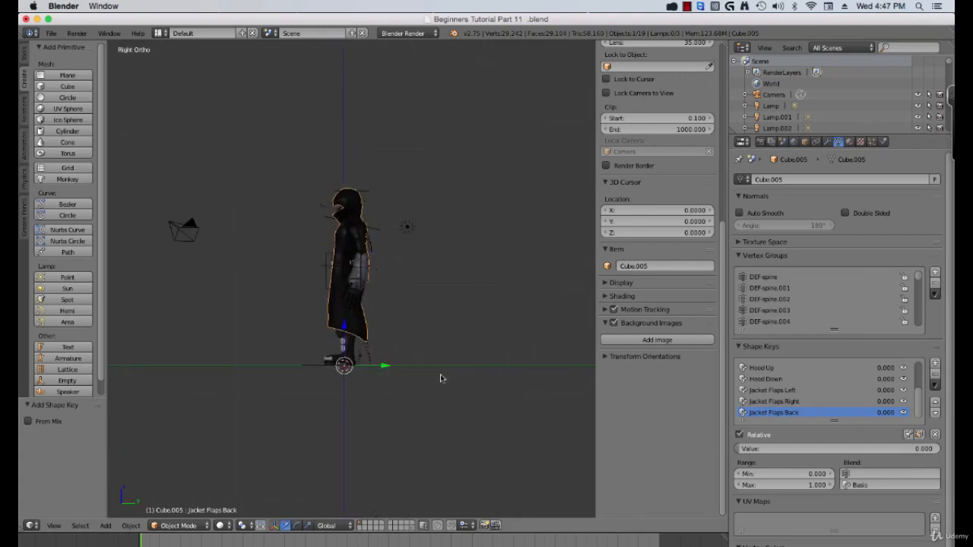
scroll(439, 378, "up", 5)
key("Tab")
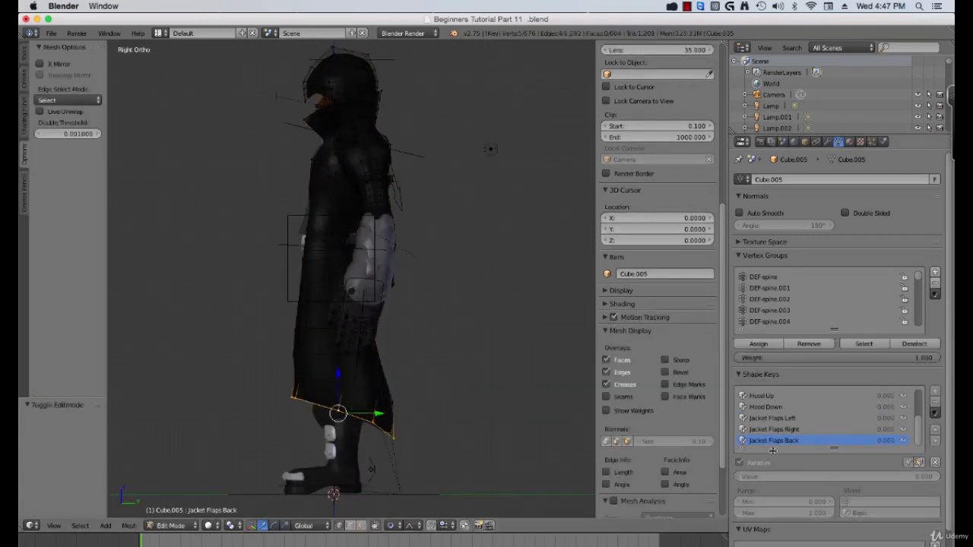
middle_click_drag(485, 441, 478, 437)
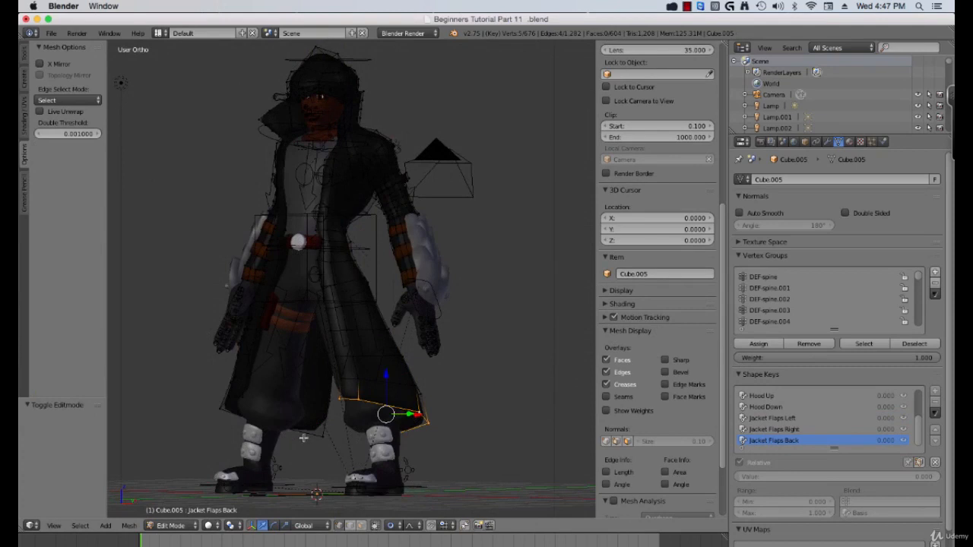
key("KP_3")
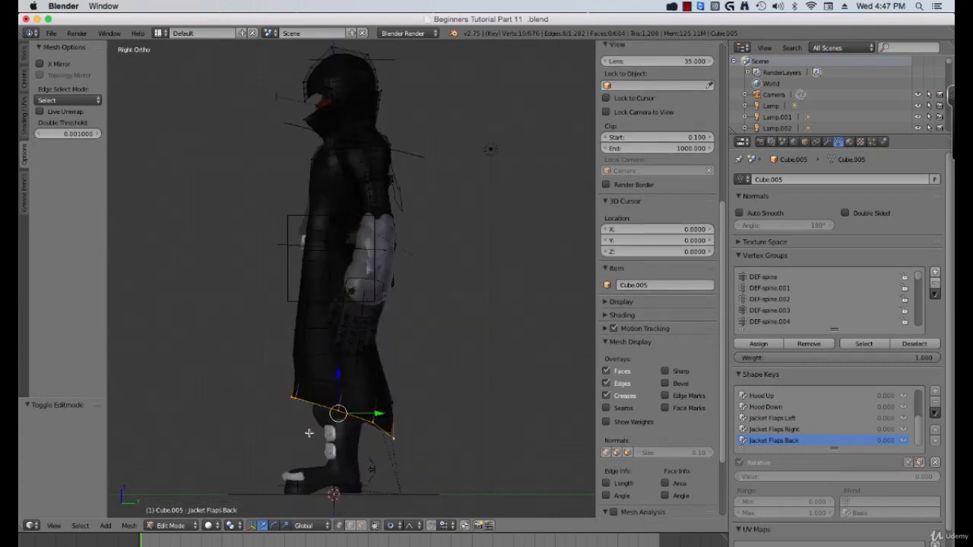
key("g")
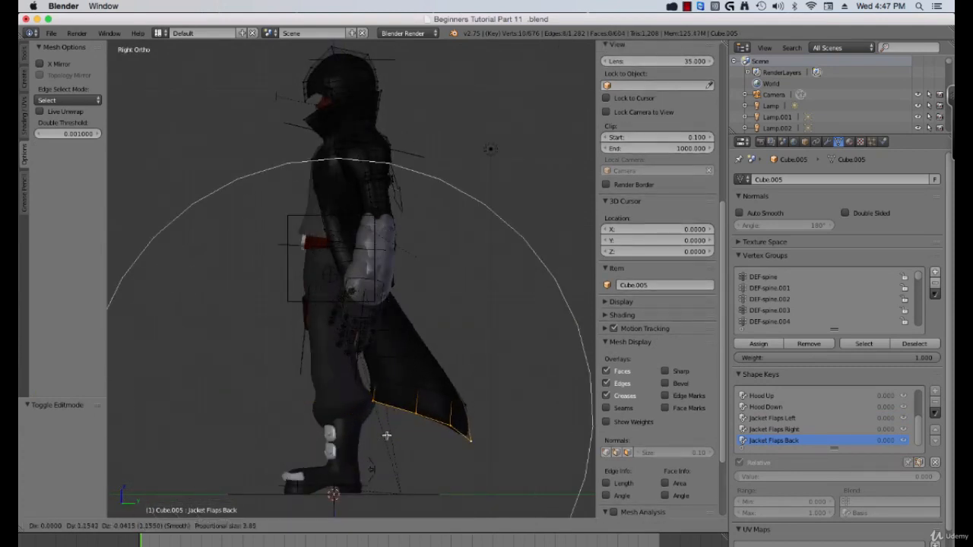
left_click(386, 435)
- Enable X Mirror and move the coat's front-edge vertex above the belt about 0.264 along X, -0.057 along Y and -0.040 along Z with proportional editing
middle_click_drag(339, 373, 378, 372)
scroll(353, 372, "down", 1)
scroll(377, 371, "up", 1)
key("KP_1")
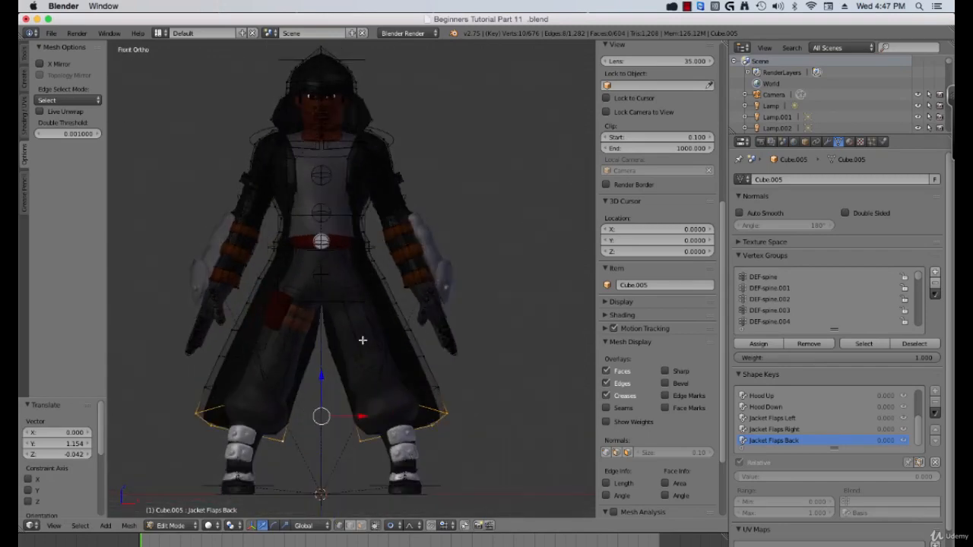
scroll(364, 340, "up", 4)
middle_click_drag(350, 188, 364, 215)
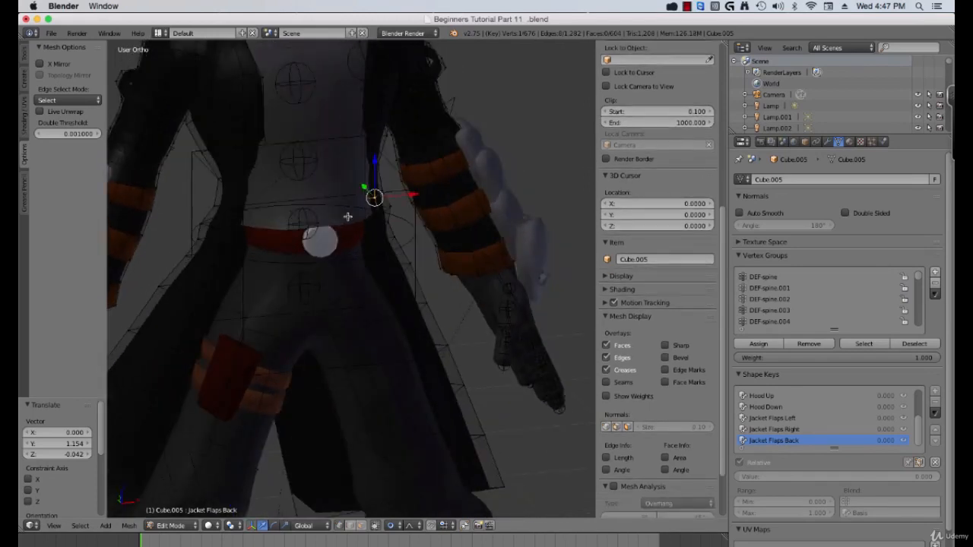
left_click(41, 66)
scroll(338, 274, "down", 3)
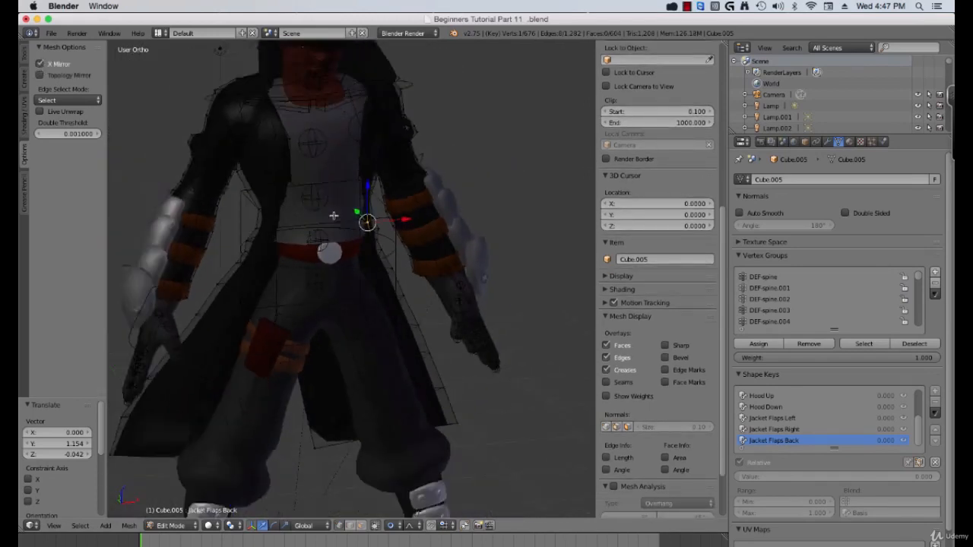
key("g")
scroll(342, 275, "up", 10)
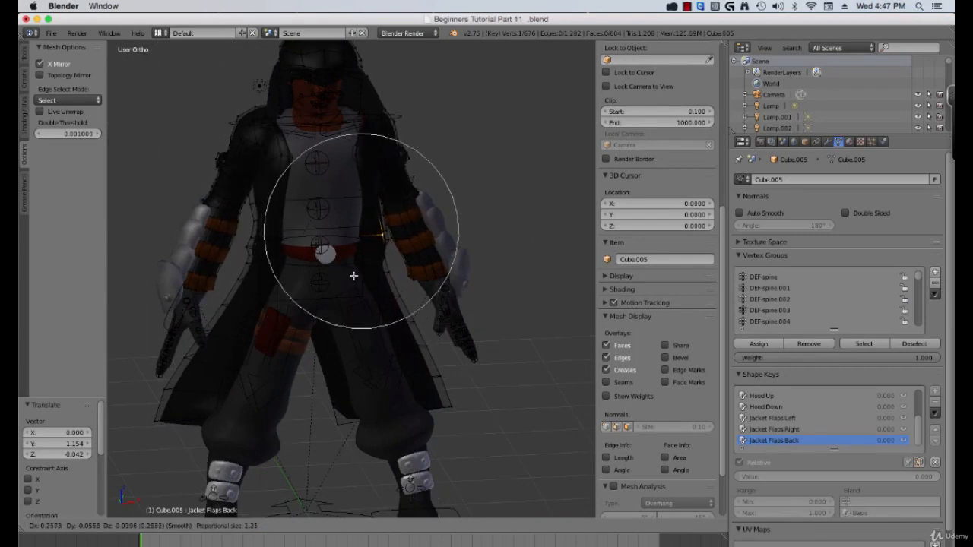
left_click(352, 276)
- Move the hem of the character's left coat flap about 0.259 along X, 0.012 along Y and -0.048 along Z with proportional editing
scroll(350, 279, "up", 2)
middle_click_drag(350, 278, 463, 449)
scroll(463, 449, "down", 4)
scroll(407, 424, "up", 1)
middle_click_drag(368, 414, 386, 424)
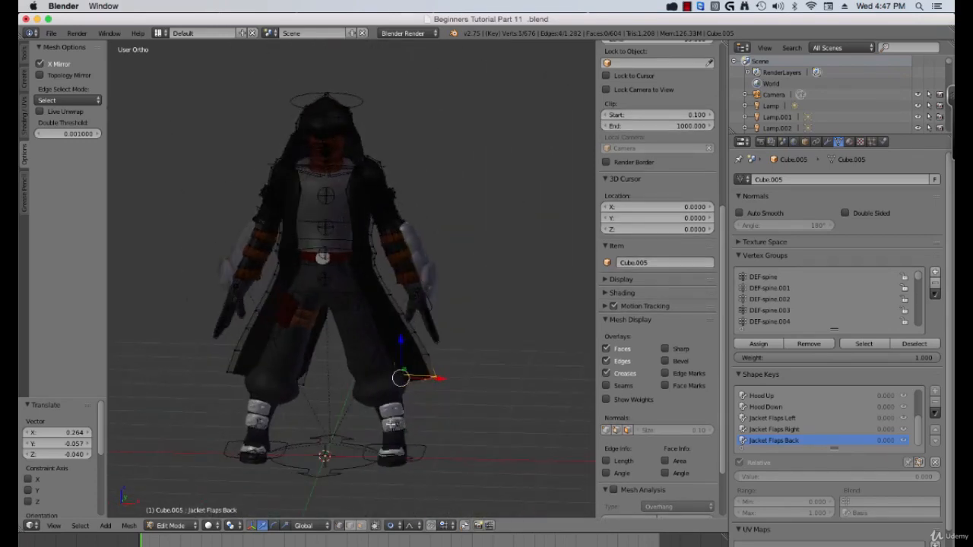
key("g")
scroll(415, 428, "down", 5)
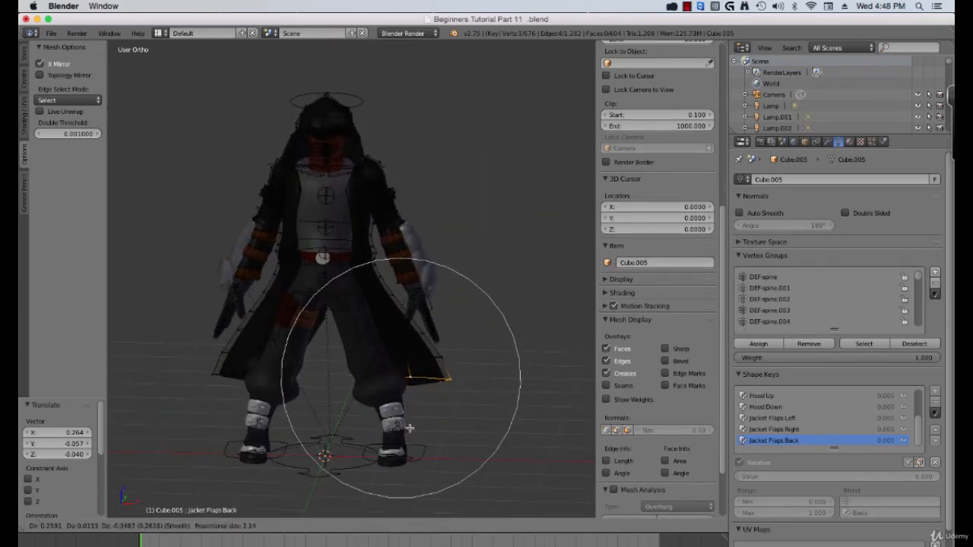
left_click(415, 425)
- Move the front hem corner of the character's left coat flap about 0.441 along X, -0.467 along Y and -0.312 along Z with proportional editing
middle_click_drag(415, 426, 406, 382)
right_click(389, 364)
scroll(426, 374, "up", 4)
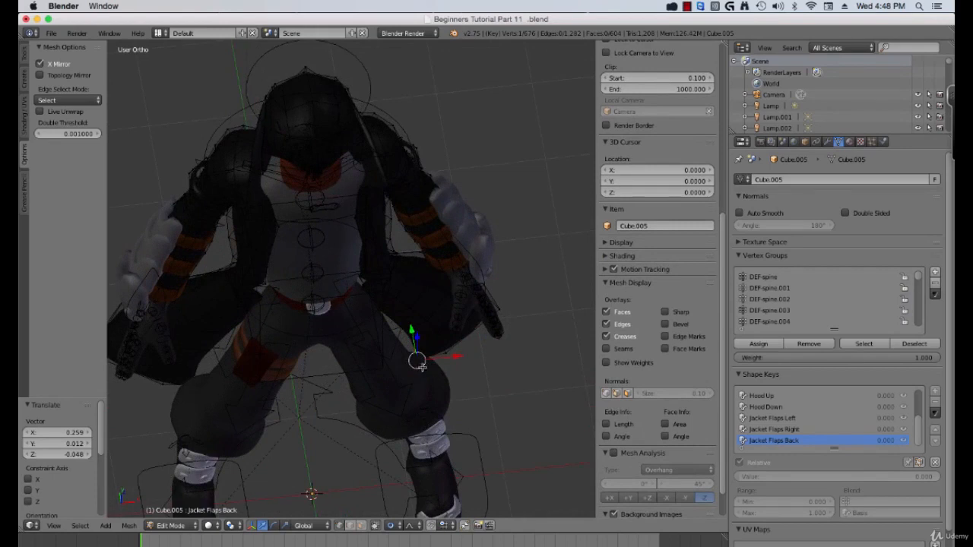
key("g")
scroll(430, 384, "up", 3)
scroll(449, 403, "up", 2)
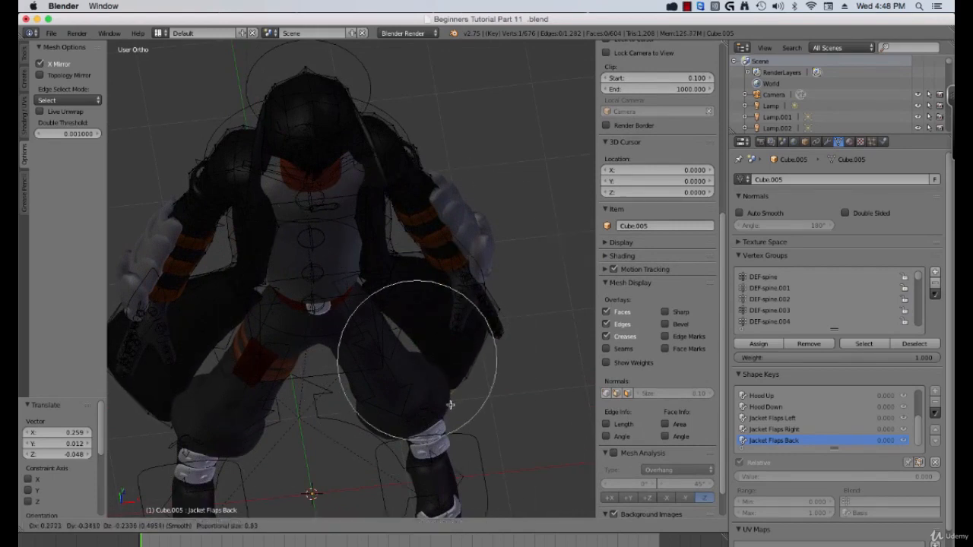
left_click(465, 410)
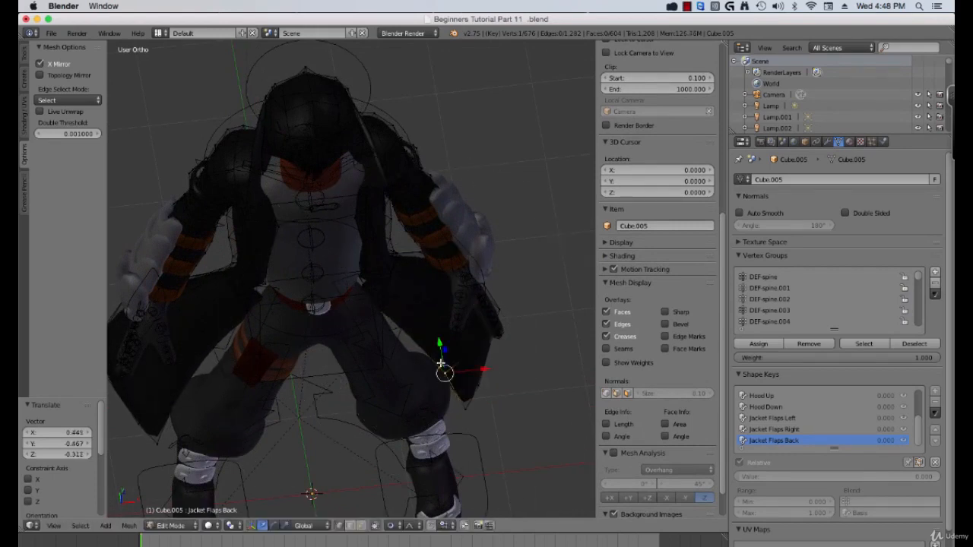
- Move the flap's front-edge vertex above the hem corner about 0.088 along X, -0.077 along Y and -0.050 along Z, adjust it once more and leave Edit Mode
key("g")
left_click(441, 388)
scroll(439, 389, "down", 2)
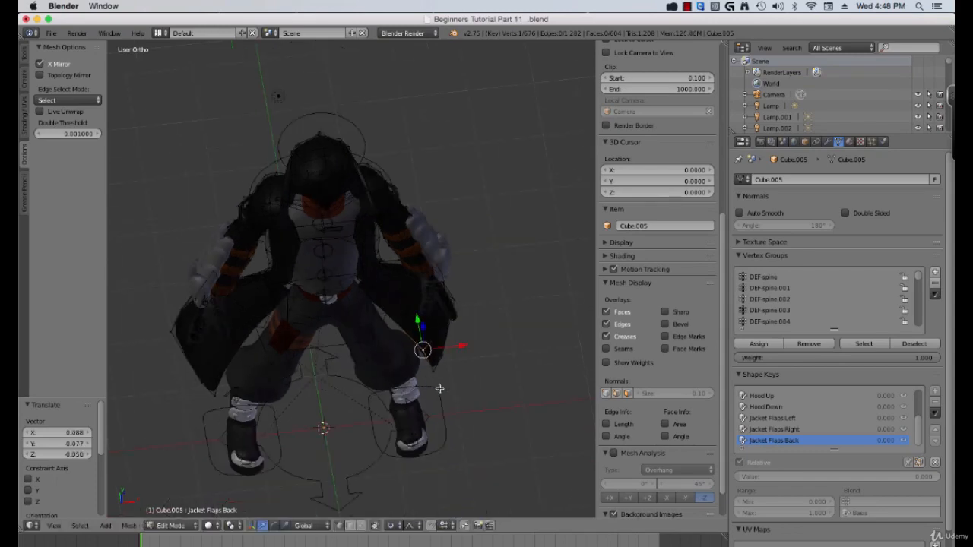
middle_click_drag(439, 388, 477, 410)
key("g")
left_click(476, 402)
key("Tab")
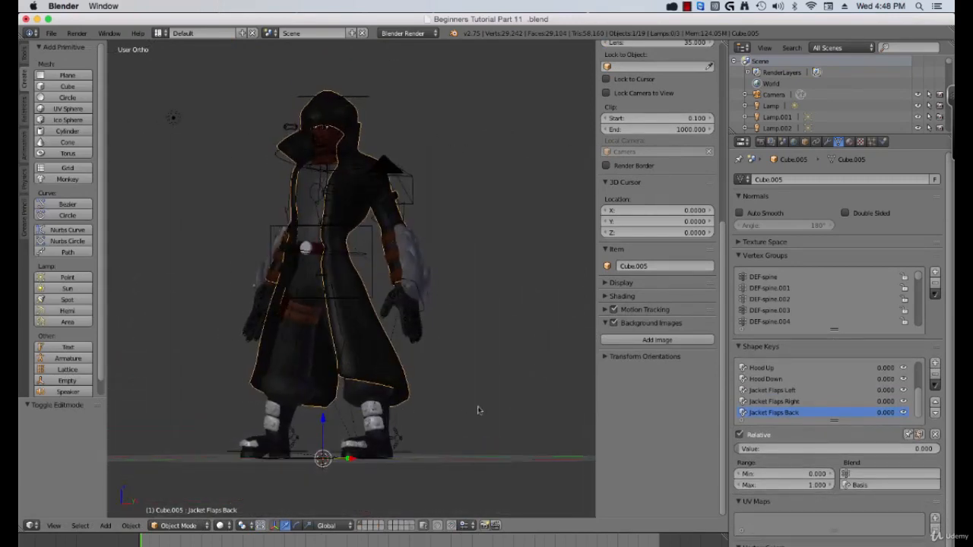
- Set the Jacket Flaps Back value to 1.000 and adjust the left flap's front edge in Edit Mode with two small proportional moves
left_click_drag(749, 448, 939, 449)
key("Tab")
mouse_move(340, 327)
middle_mouse_down()
mouse_move(368, 348)
mouse_move(386, 340)
mouse_move(386, 352)
mouse_move(352, 352)
mouse_move(390, 329)
mouse_move(378, 358)
mouse_move(397, 343)
mouse_move(366, 307)
mouse_move(343, 315)
middle_mouse_up()
key("g")
left_click(370, 362)
key("g")
left_click(390, 332)
- Move the front-edge vertex just below the belt about 0.345 along X, -0.069 along Y and -0.097 along Z, and nudge the one near the knee outward
key("g")
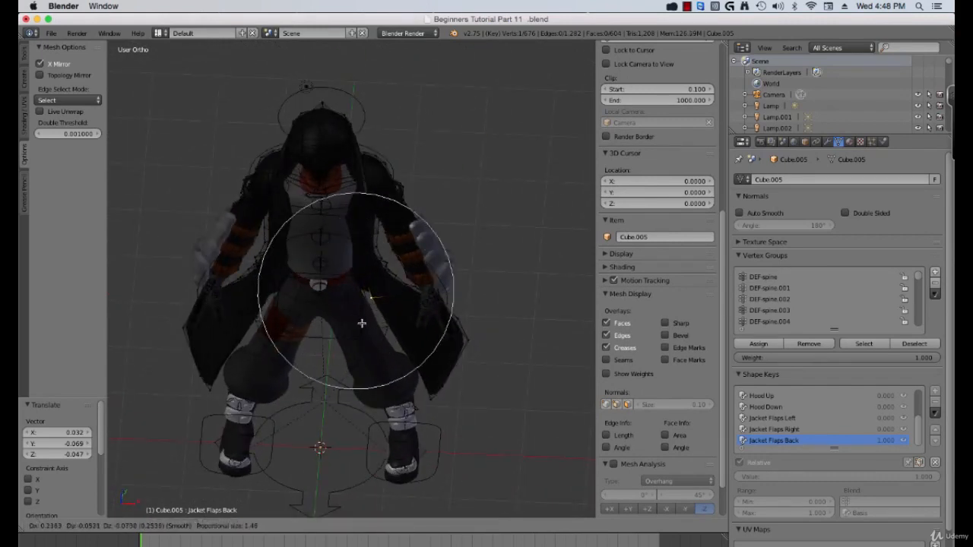
left_click(368, 326)
key("g")
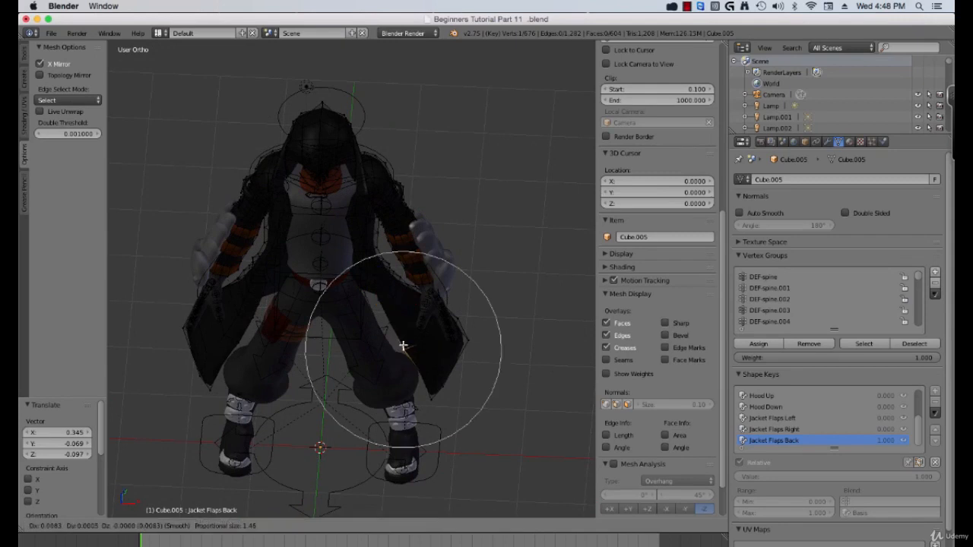
left_click(409, 350)
key("Tab")
- Preview the Jacket Flaps Back deformation from front and side, and reset its value to 0.000
scroll(394, 354, "down", 2)
middle_click_drag(419, 424, 405, 391)
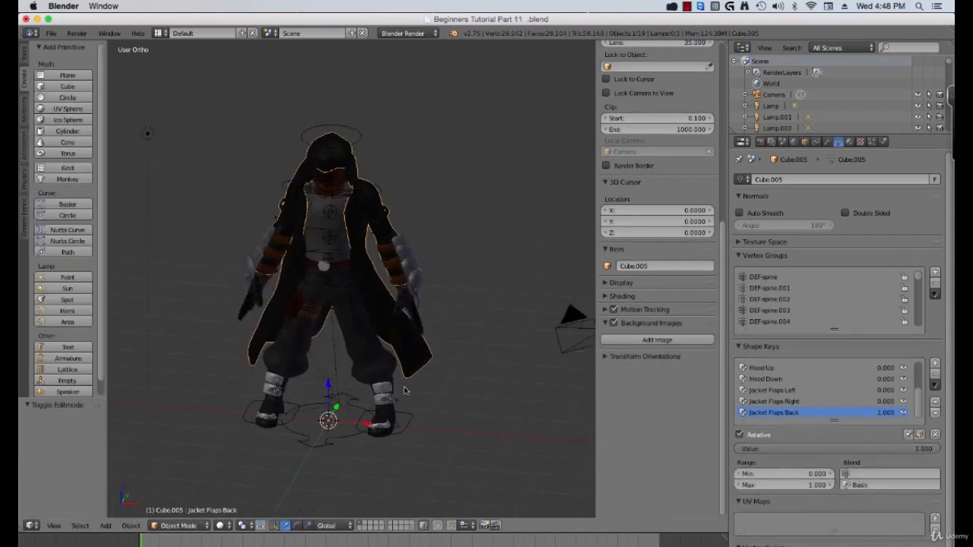
left_click_drag(807, 448, 734, 448)
middle_click_drag(520, 395, 449, 401)
left_click_drag(753, 448, 725, 433)
- Add a new shape key to the coat in right side view and name it Jacket Flaps Forward
scroll(621, 411, "up", 1)
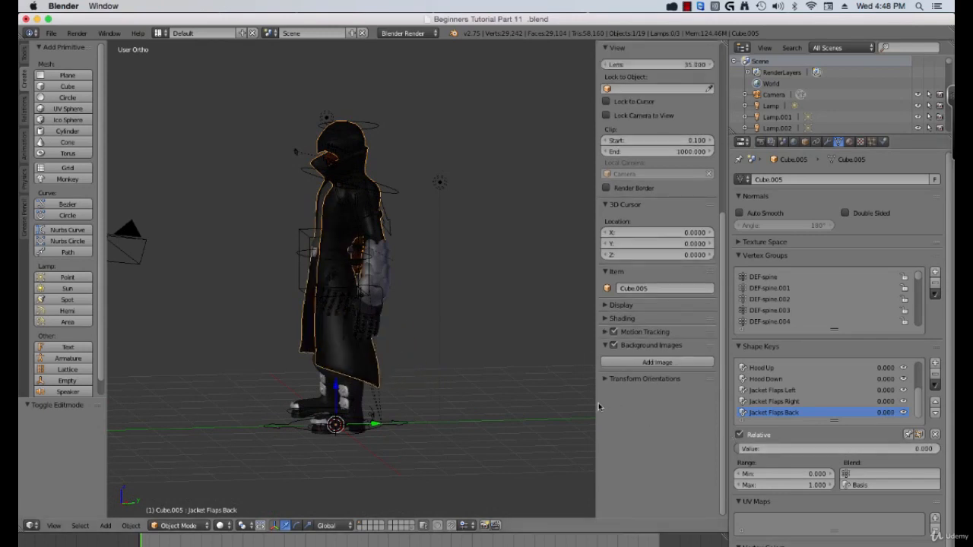
key("KP_3")
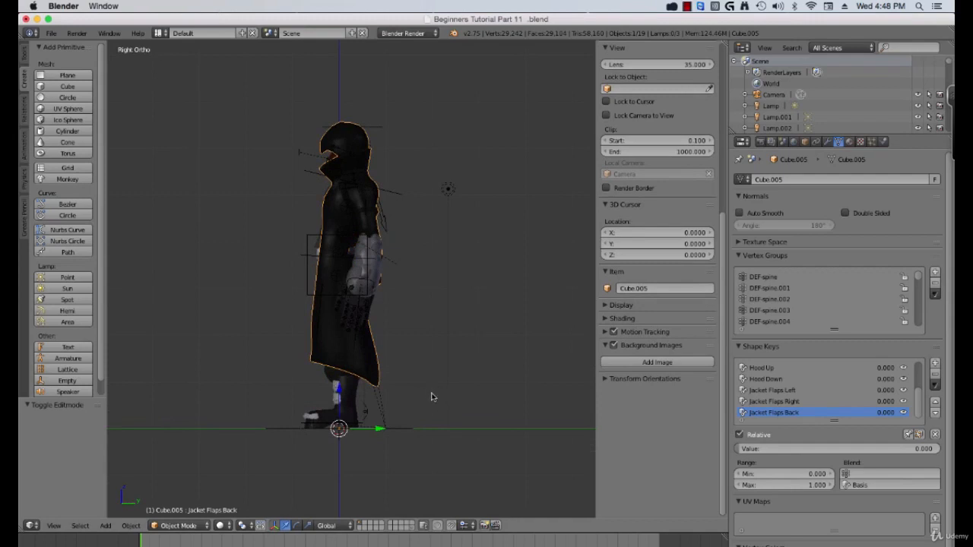
left_click(935, 365)
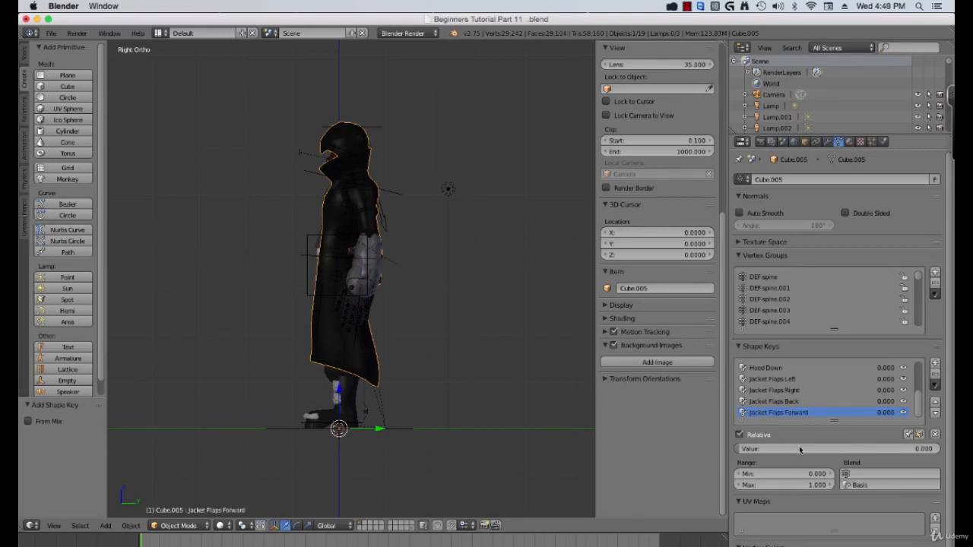
- Select the hem loop of the coat flap and move it about -0.329 along Y and -0.070 along Z with proportional editing
key("Tab")
scroll(362, 394, "up", 2)
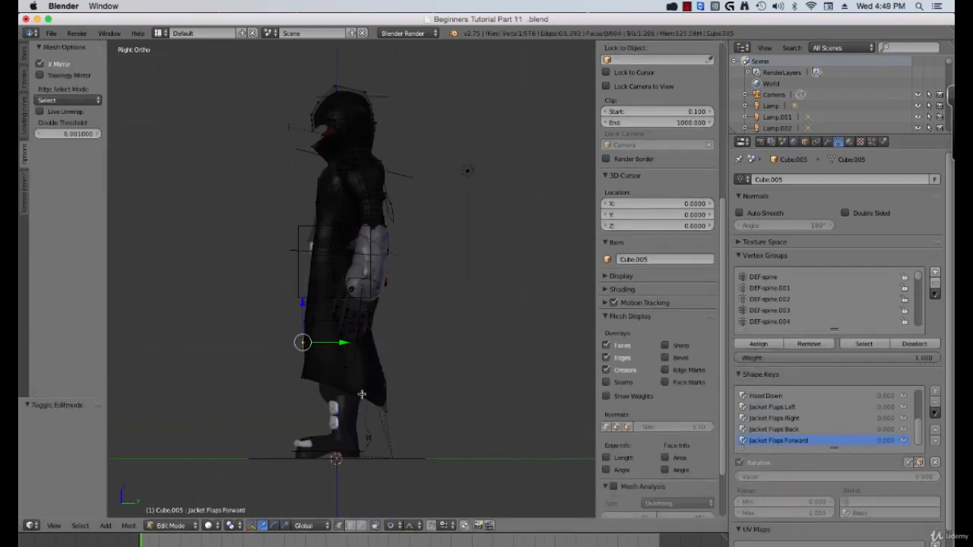
key("x")
right_click(364, 398)
right_click(362, 395, "alt")
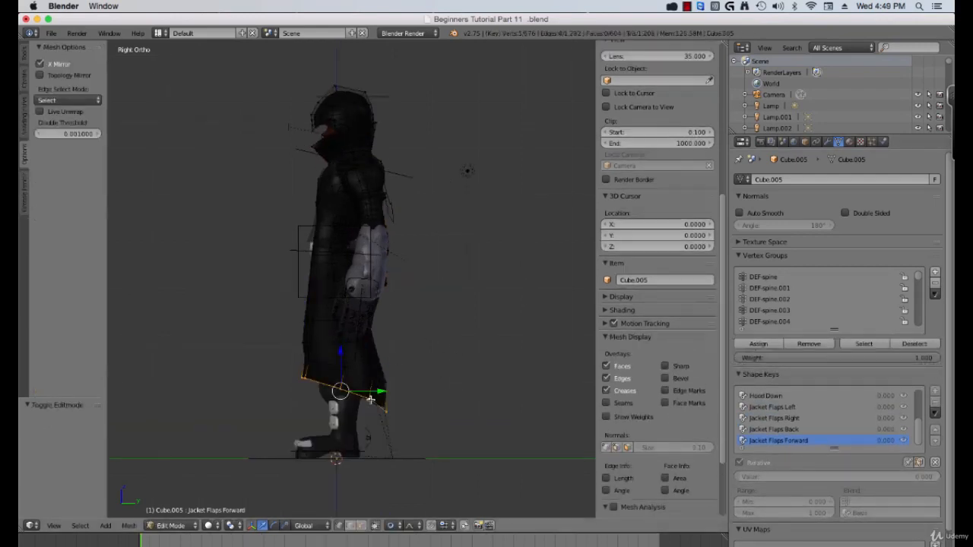
key("g")
scroll(413, 397, "down", 2)
left_click(411, 397)
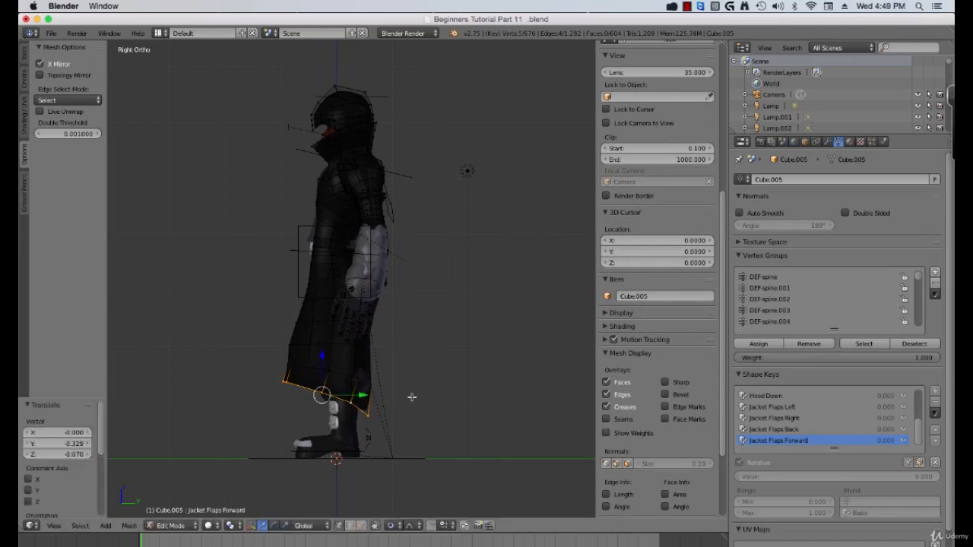
- Move the front corner of the hem about -0.54 along Y with a proportional size of about 1.10
right_click(286, 382)
key("g")
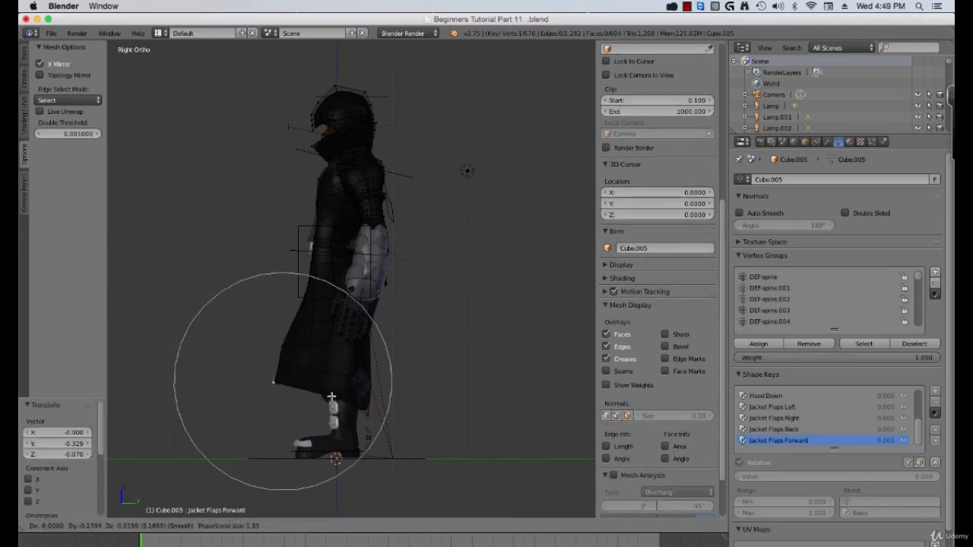
scroll(315, 393, "up", 3)
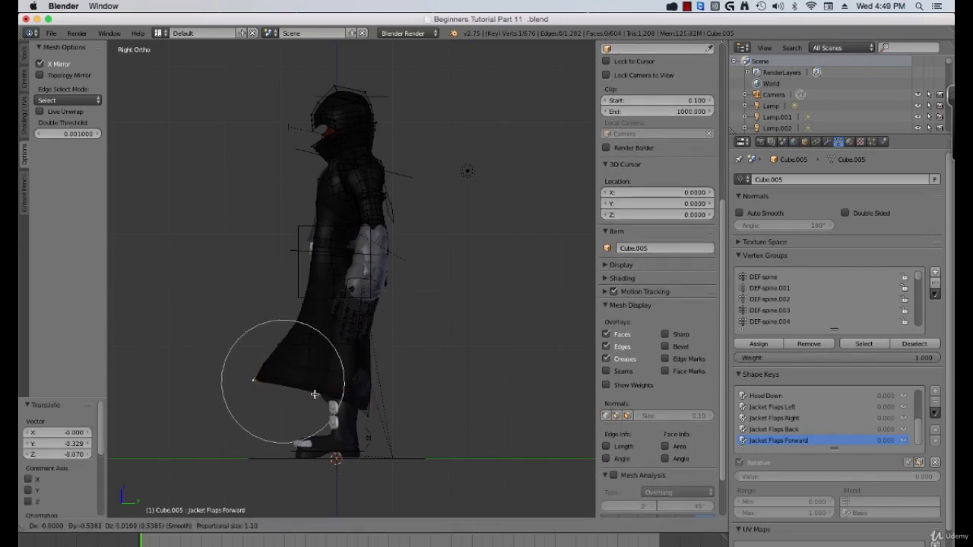
left_click(312, 373)
- Move the upper front-edge vertex about -0.228 along Y and the one below it about -0.110 along Y and 0.040 along Z
right_click(306, 306)
key("g")
left_click(290, 304)
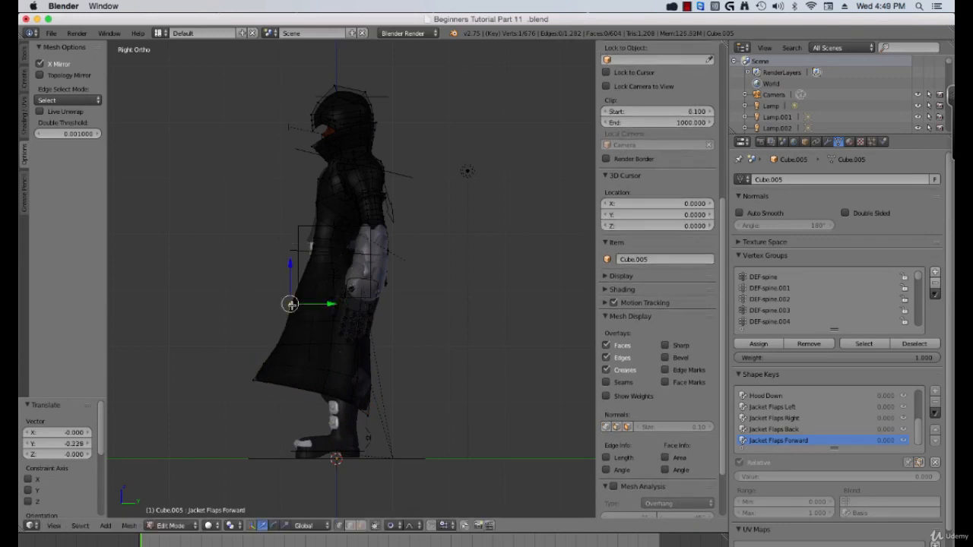
right_click(282, 328)
key("g")
left_click(270, 336)
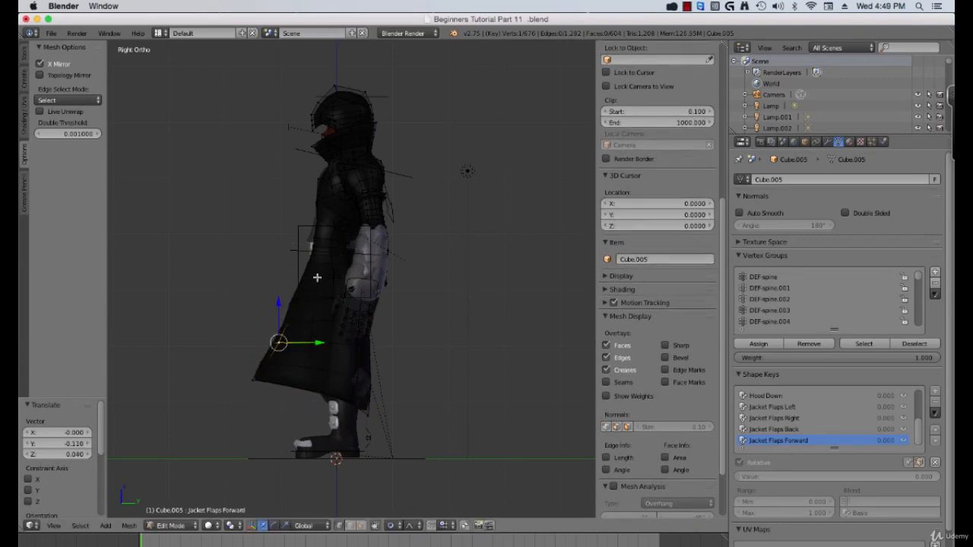
- Select a single vertex near the coat flap's hem, shift it slightly along one axis, and return to Object Mode
middle_click_drag(317, 277, 369, 380)
key("a")
right_click(358, 368)
right_click(319, 365)
left_click_drag(370, 374, 383, 375)
scroll(380, 375, "down", 4)
scroll(382, 374, "down", 1)
key("Tab")
- Preview the Jacket Flaps Forward shape key by raising its value to 1.000 and returning it to 0.000
middle_click_drag(394, 396, 346, 397)
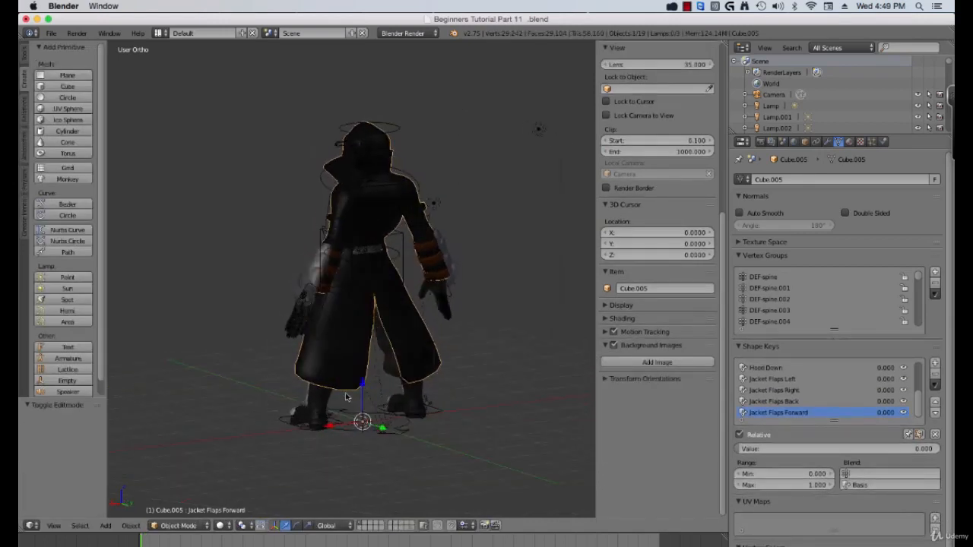
left_click_drag(768, 449, 786, 448)
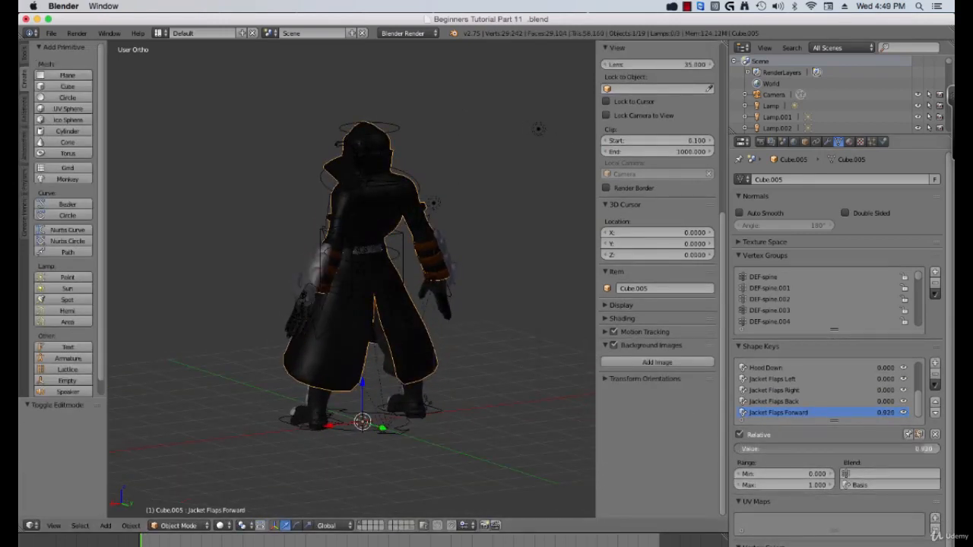
mouse_move(939, 448)
left_mouse_down()
mouse_move(758, 448)
mouse_move(940, 448)
left_mouse_up()
middle_click_drag(380, 391, 437, 392)
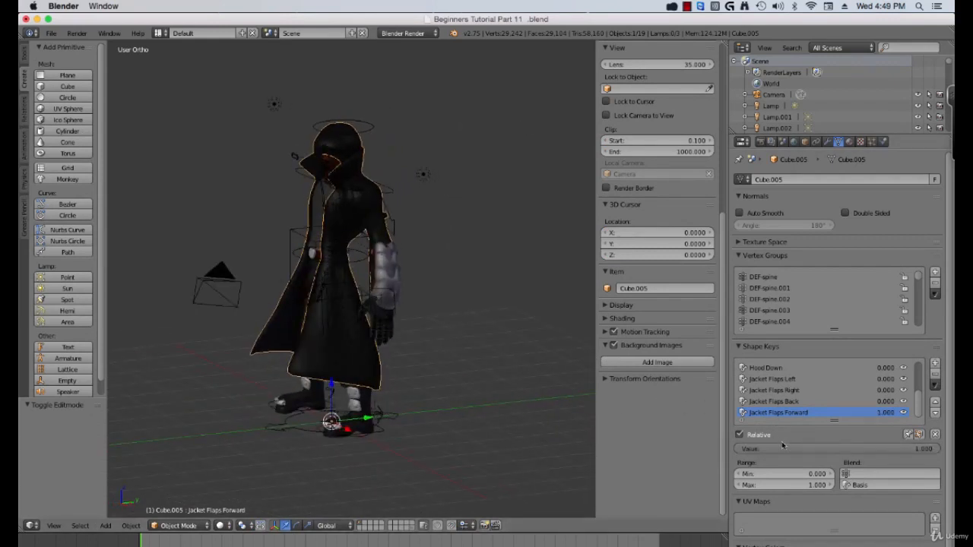
left_click_drag(883, 449, 673, 448)
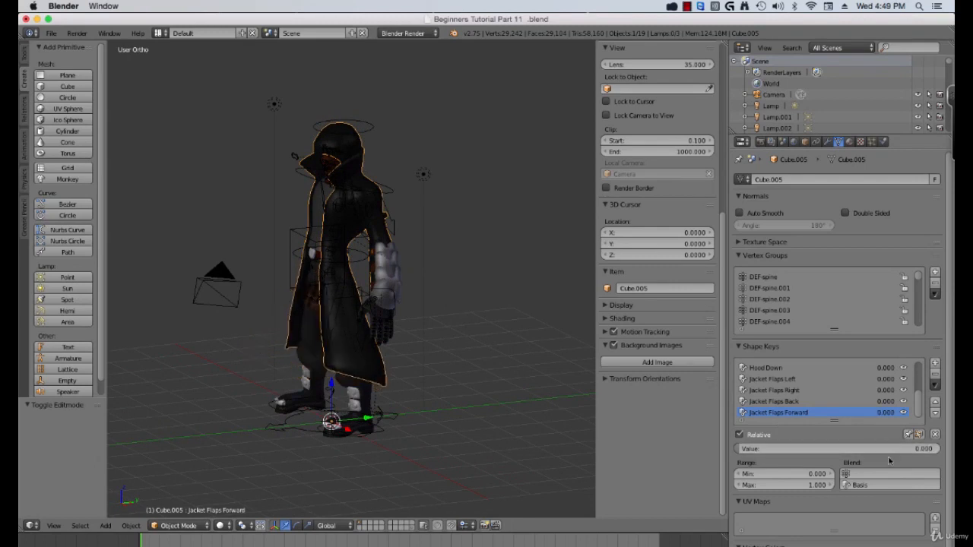
- Add another shape key to the coat and name it Jacket Flaps Up
middle_click_drag(580, 399, 405, 335)
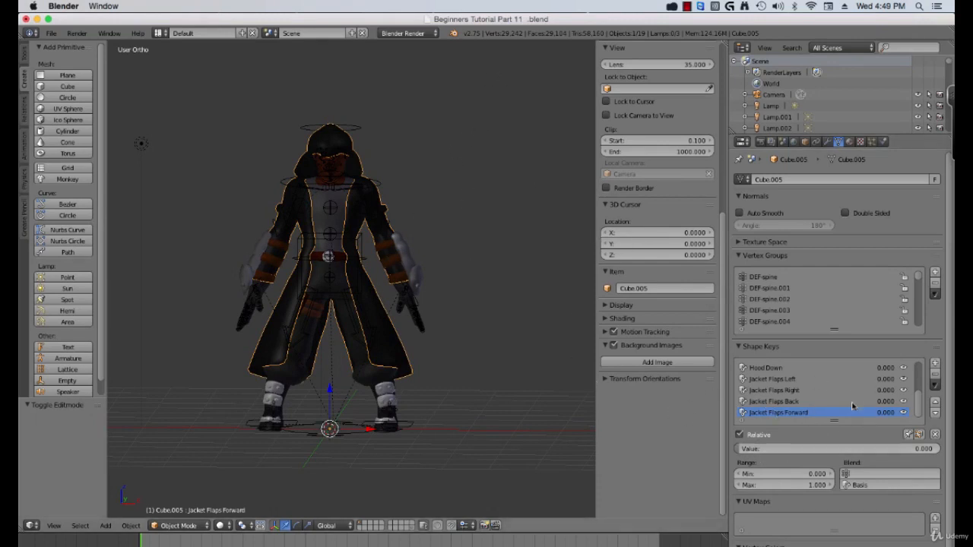
left_click(935, 363)
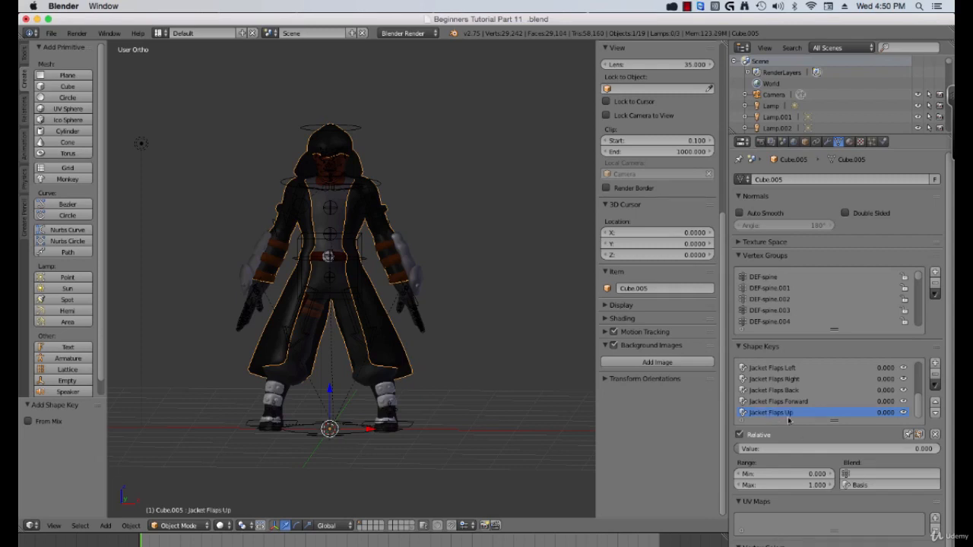
scroll(528, 378, "up", 1)
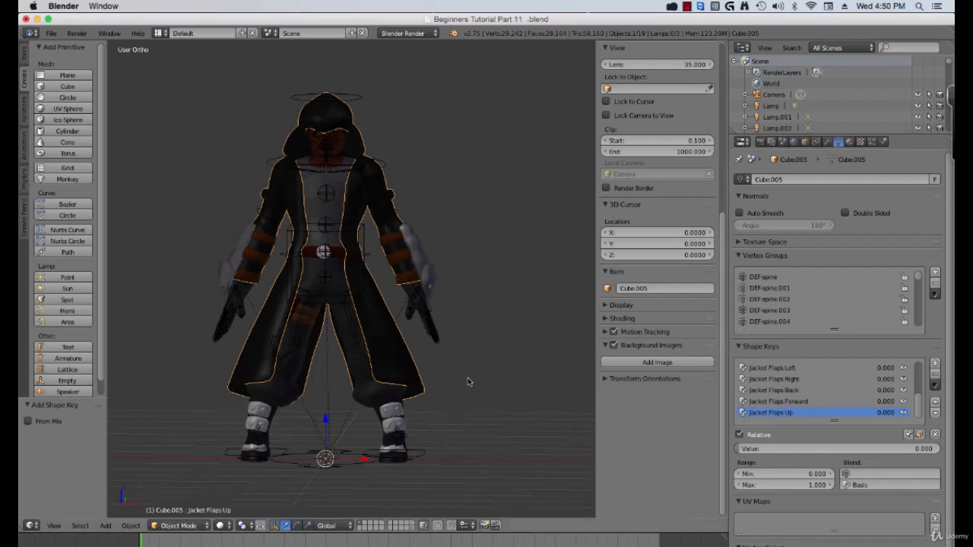
- Select the hem of the character's left flap and move it about 1.375 along X and 1.066 along Z with a proportional size of about 2.36
key("Tab")
right_click(425, 391)
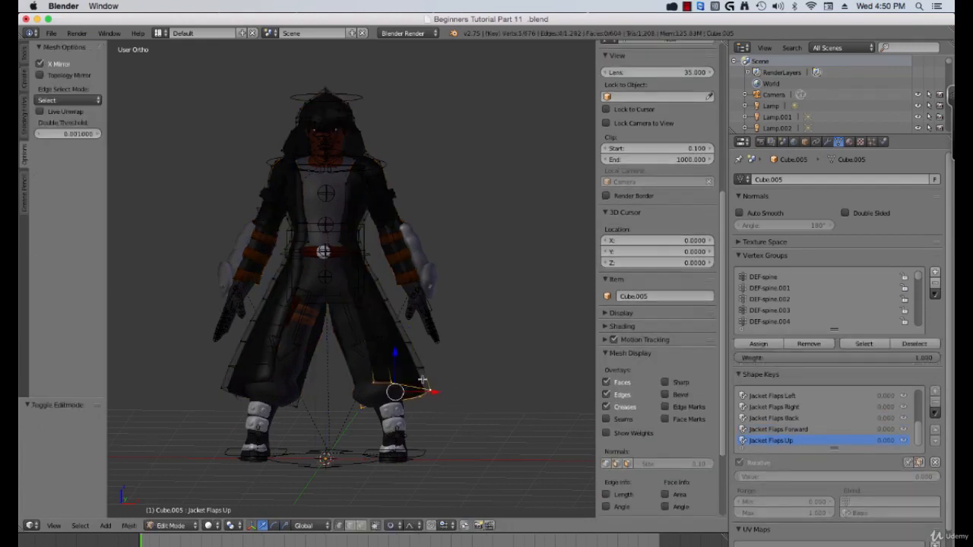
key("KP_1")
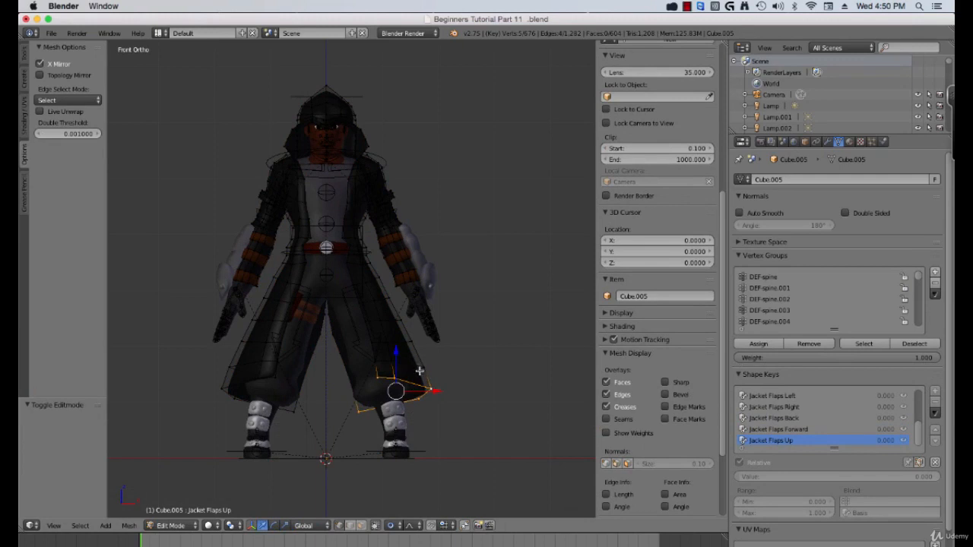
key("g")
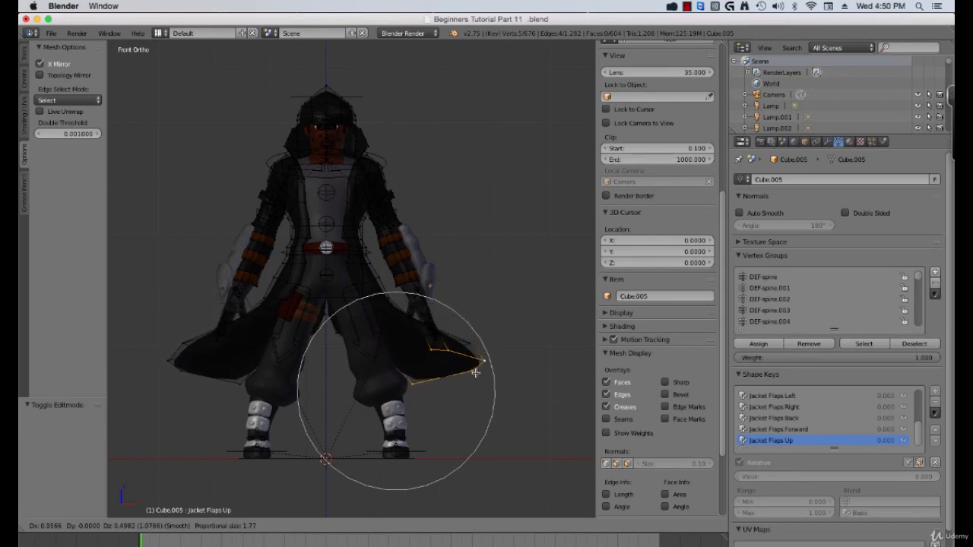
scroll(486, 357, "up", 3)
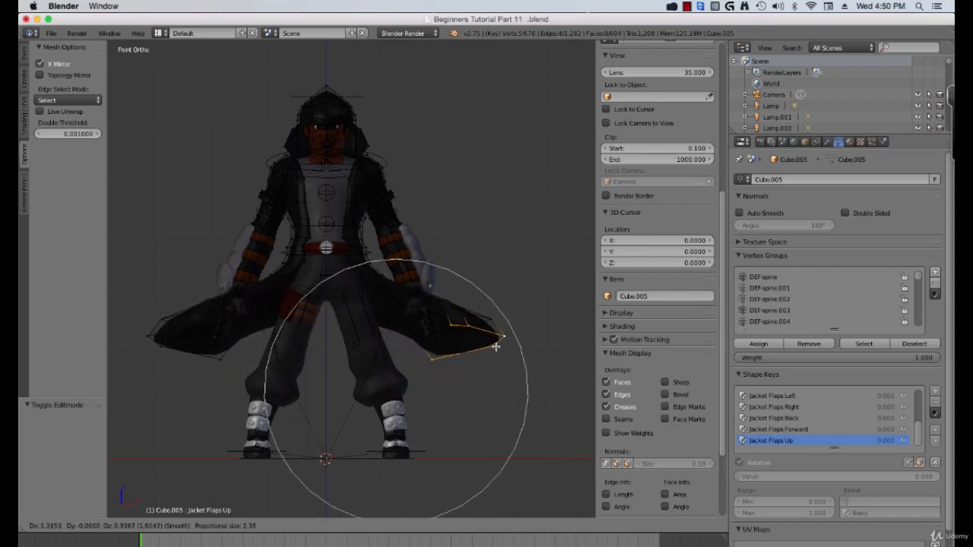
left_click(497, 341)
- Rotate the selected hem about -56.8° in front view with a proportional size of about 1.21
key("r")
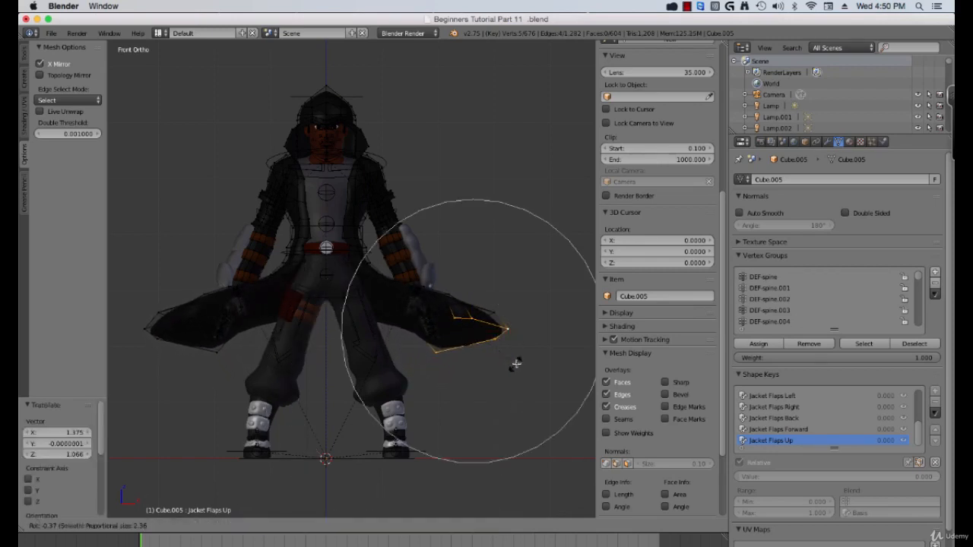
scroll(530, 343, "up", 4)
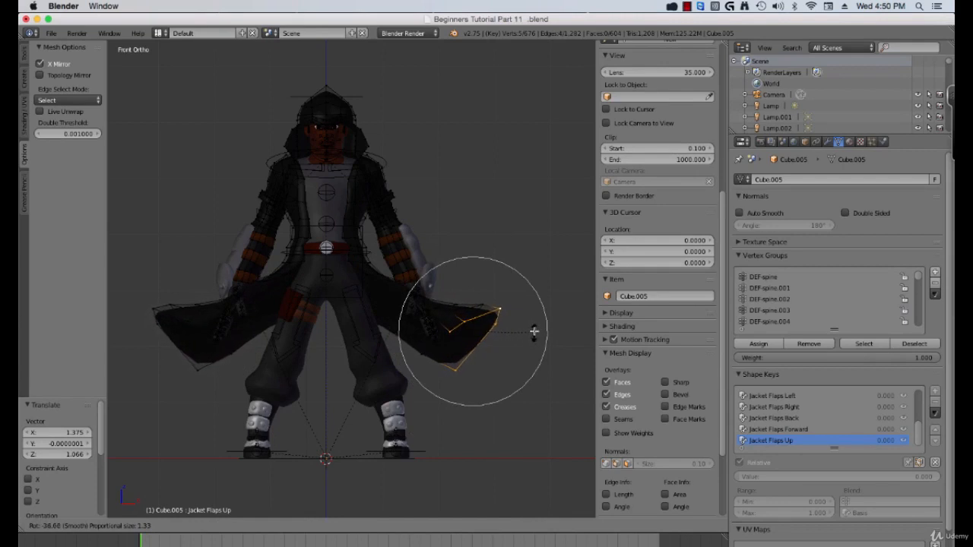
scroll(532, 323, "up", 3)
left_click(528, 319)
- Move the rotated hem about 0.319 along X and 0.957 along Z with a proportional size of about 2.14
key("g")
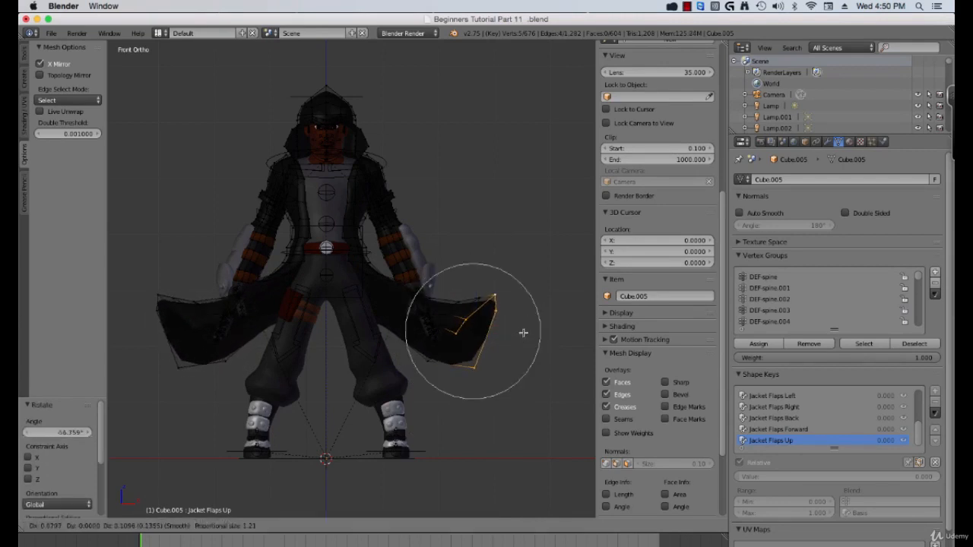
scroll(530, 317, "down", 3)
scroll(531, 310, "down", 2)
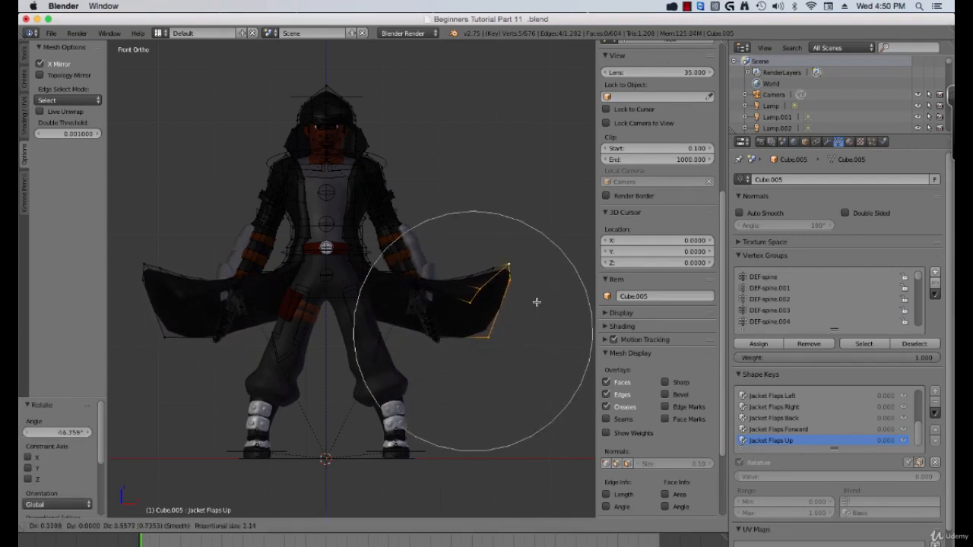
right_click(536, 288)
- Rotate the selected flap hem about -19.6° and move it about -0.179 along X and 0.947 along Z with a proportional size of 2.14
key("r")
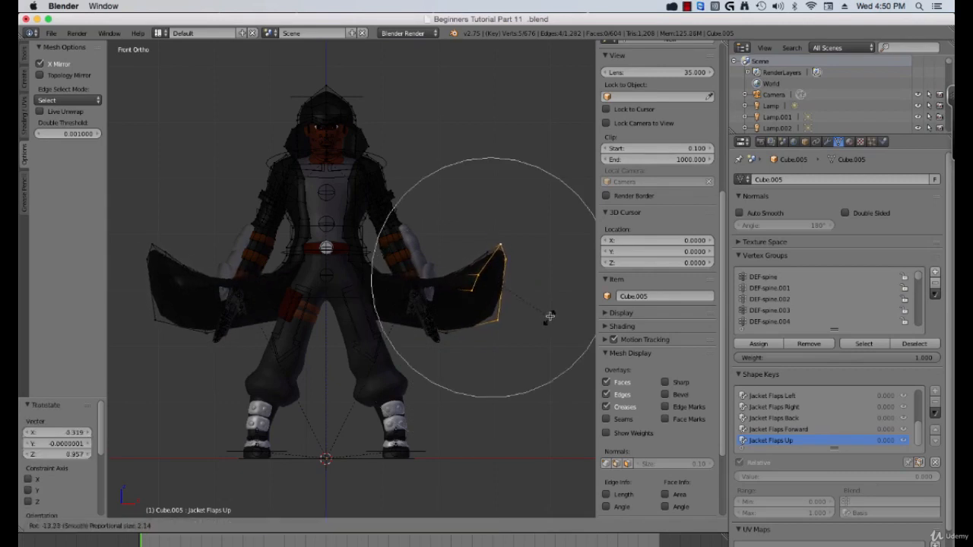
left_click(546, 310)
key("g")
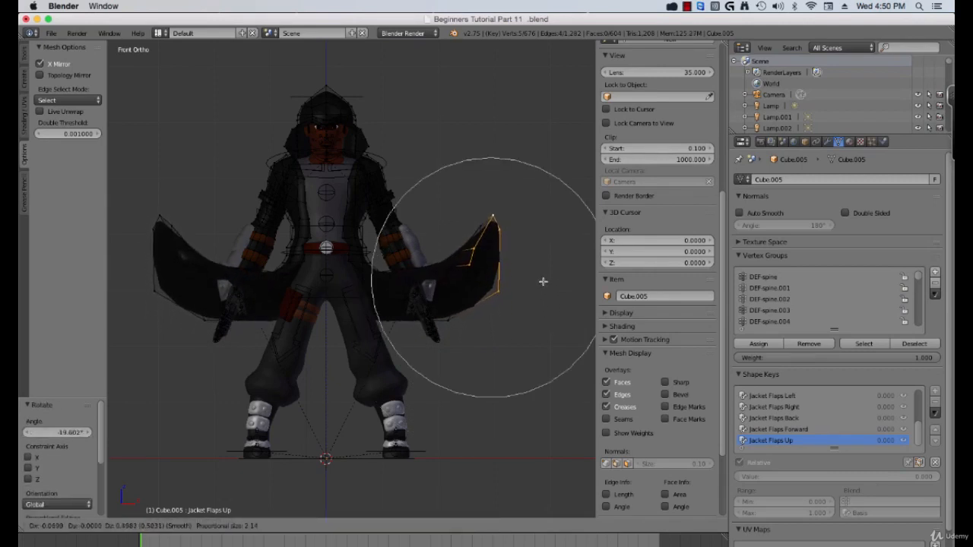
right_click(542, 288)
- Rotate the raised hem slightly further and move it about 0.090 along X and 0.159 along Z
key("r")
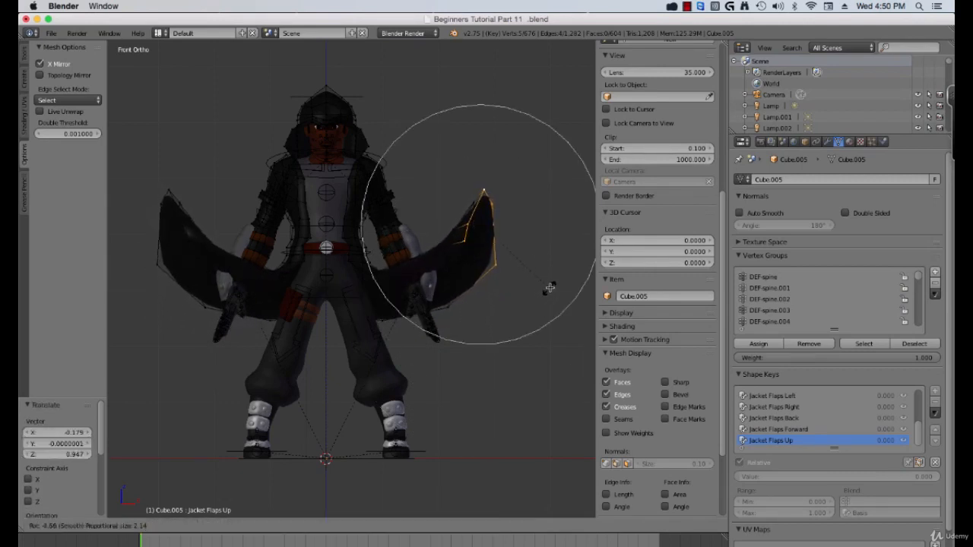
left_click(545, 291)
key("g")
left_click(541, 292)
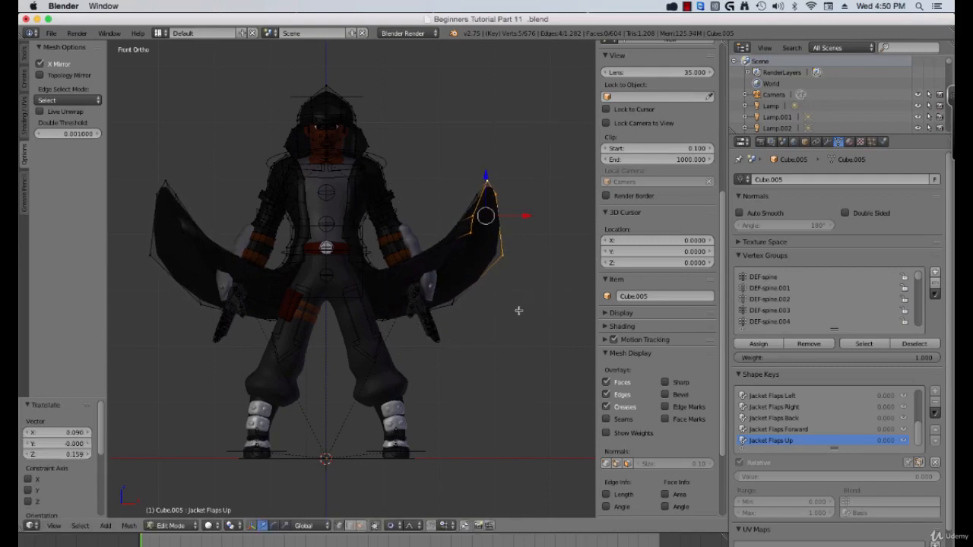
- Move the hem about -0.149 along X and 0.149 along Z in front view and test the Jacket Flaps Up value in Object Mode
mouse_move(517, 310)
middle_mouse_down()
mouse_move(436, 341)
mouse_move(289, 342)
mouse_move(491, 311)
mouse_move(534, 317)
middle_mouse_up()
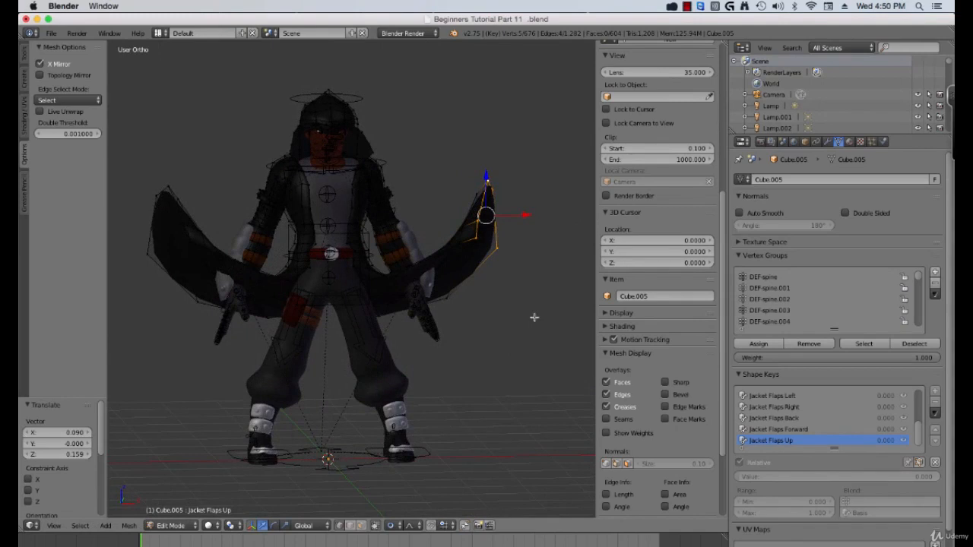
key("KP_1")
key("g")
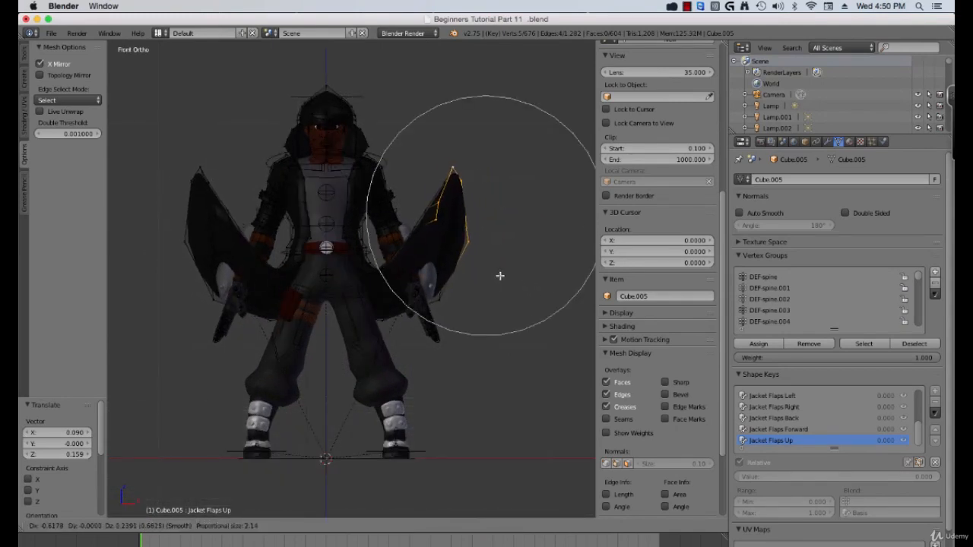
left_click(521, 281)
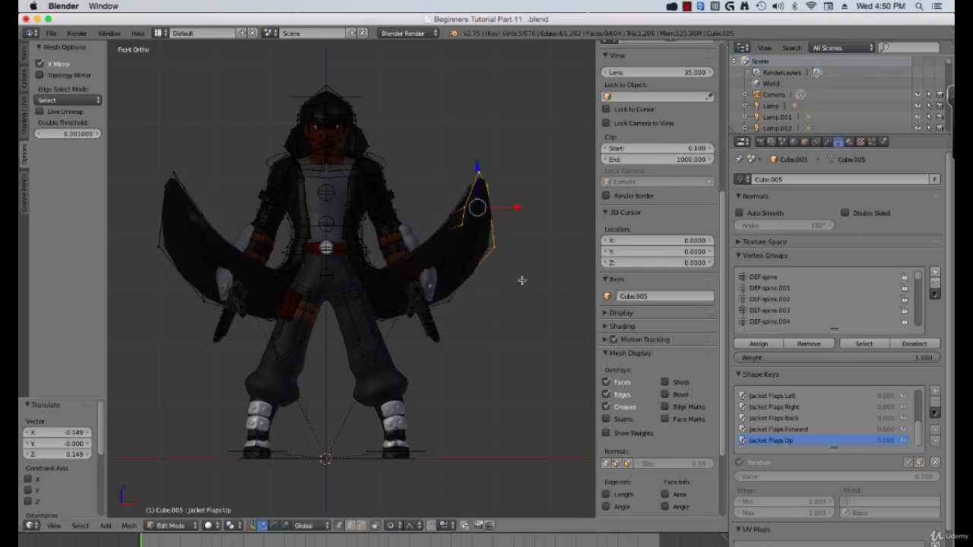
key("Tab")
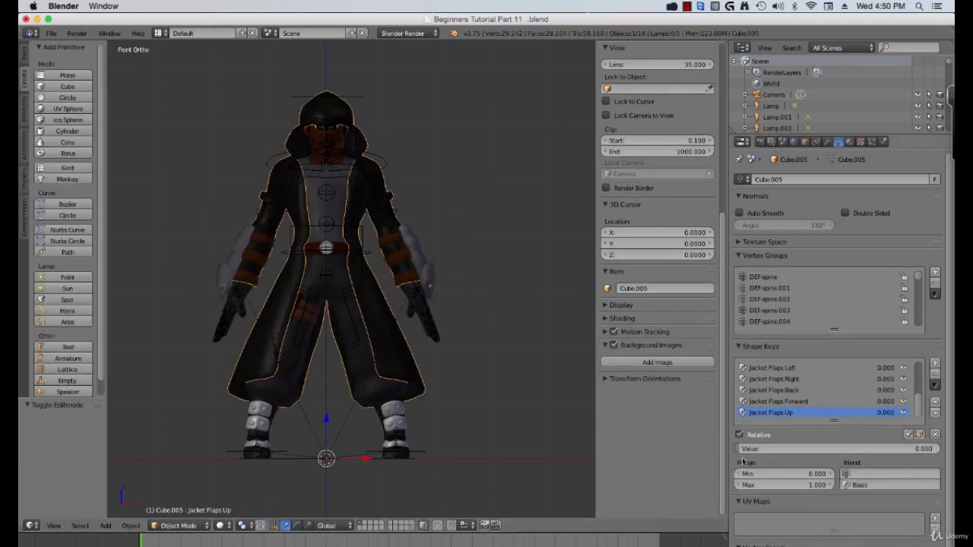
mouse_move(751, 451)
left_mouse_down()
mouse_move(893, 450)
mouse_move(741, 451)
left_mouse_up()
- Spread the flap outward in Edit Mode by moving its hem about 0.777 along X and -0.229 along Z with a proportional size of 2.14
key("Tab")
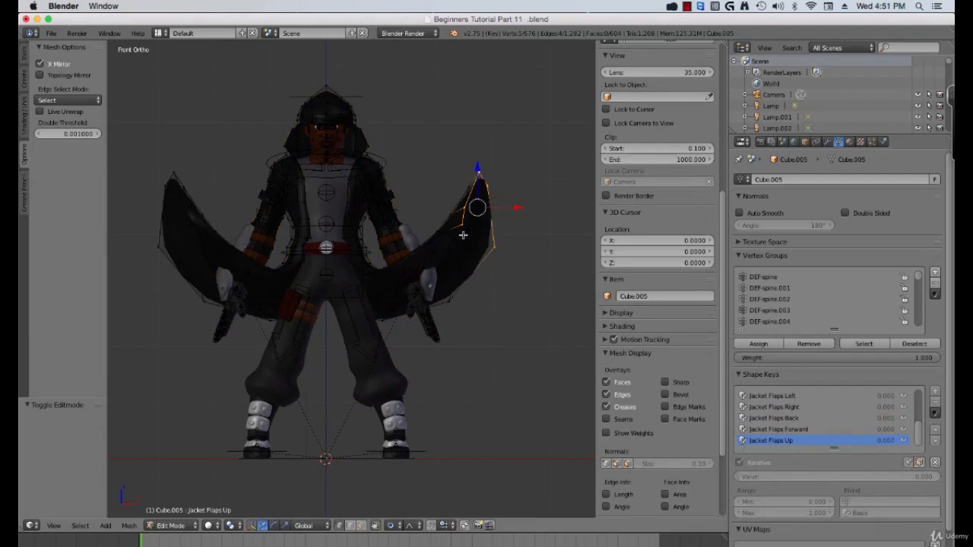
key("g")
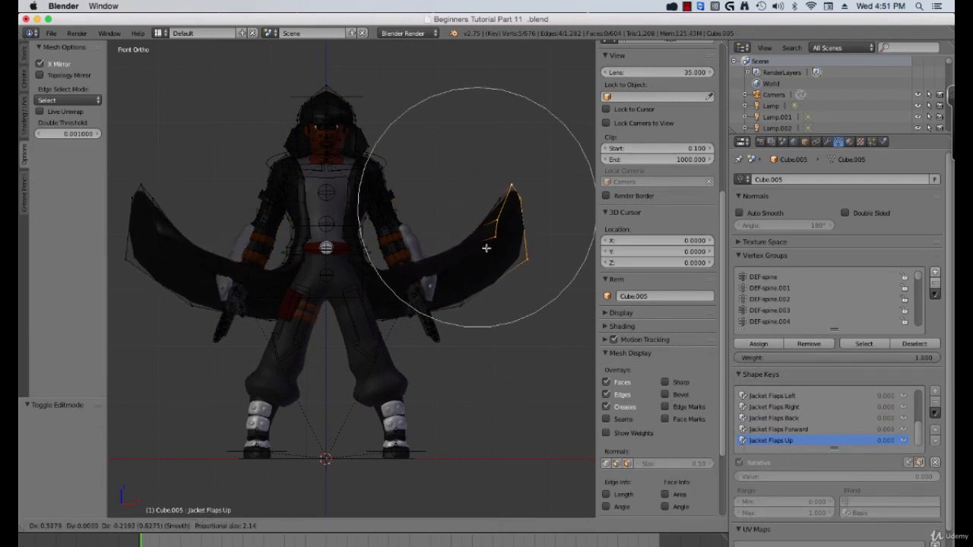
left_click(496, 250)
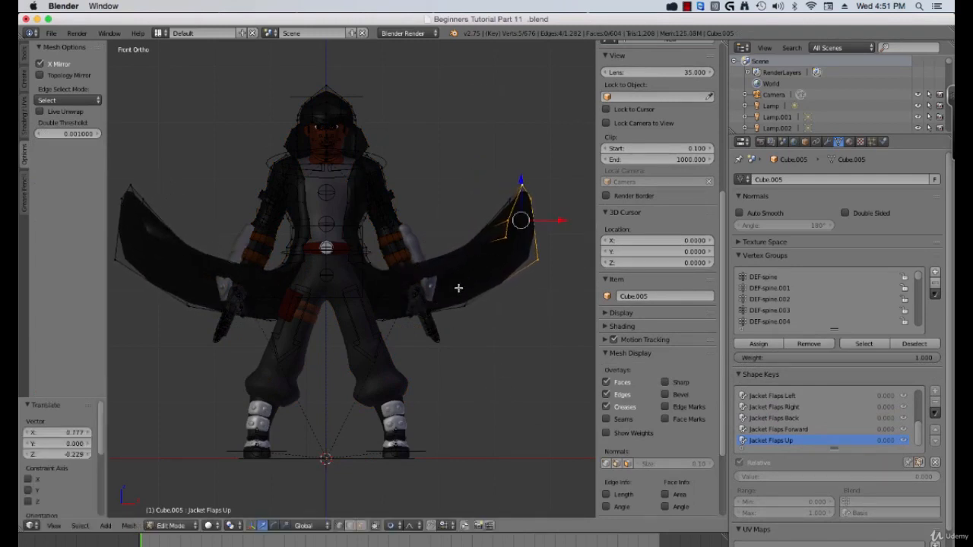
- Preview the Jacket Flaps Up shape key in Object Mode by varying its value, and inspect the coat from different angles
key("Tab")
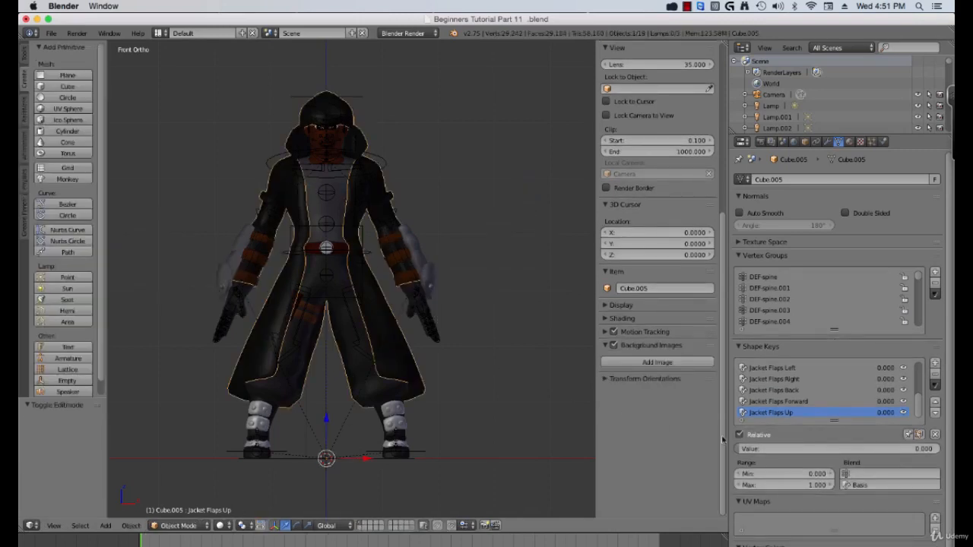
left_click_drag(760, 448, 735, 449)
middle_click_drag(521, 382, 423, 354)
scroll(443, 362, "down", 1)
scroll(423, 354, "down", 1)
key("KP_1")
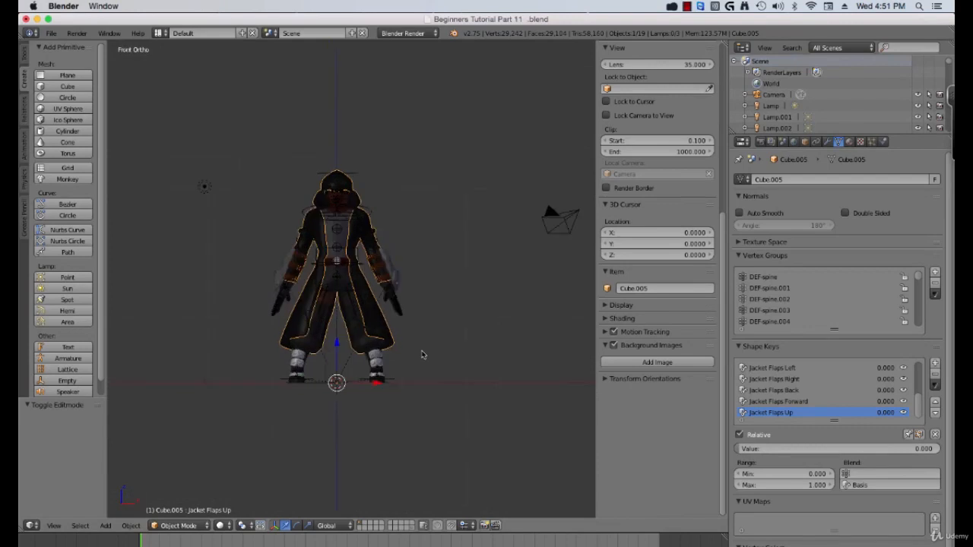
scroll(408, 300, "up", 4)
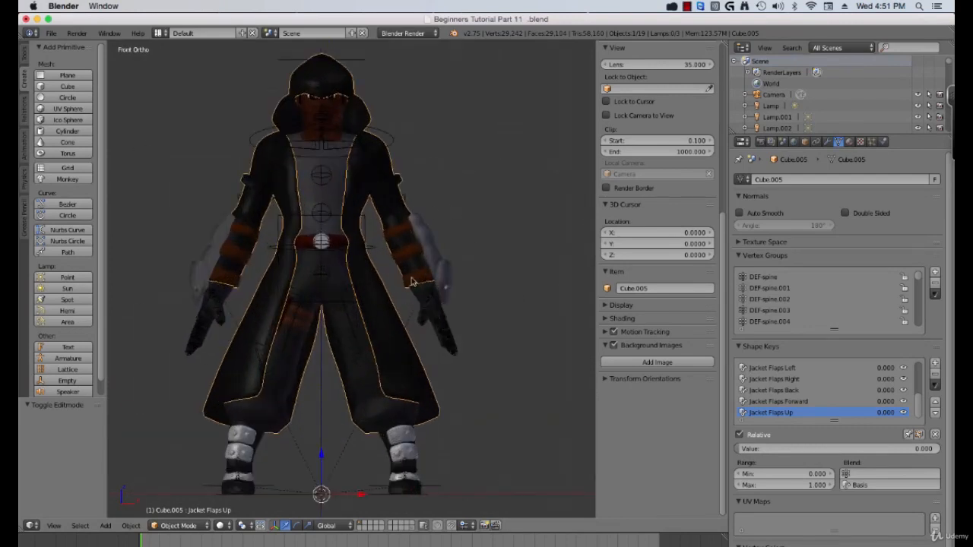